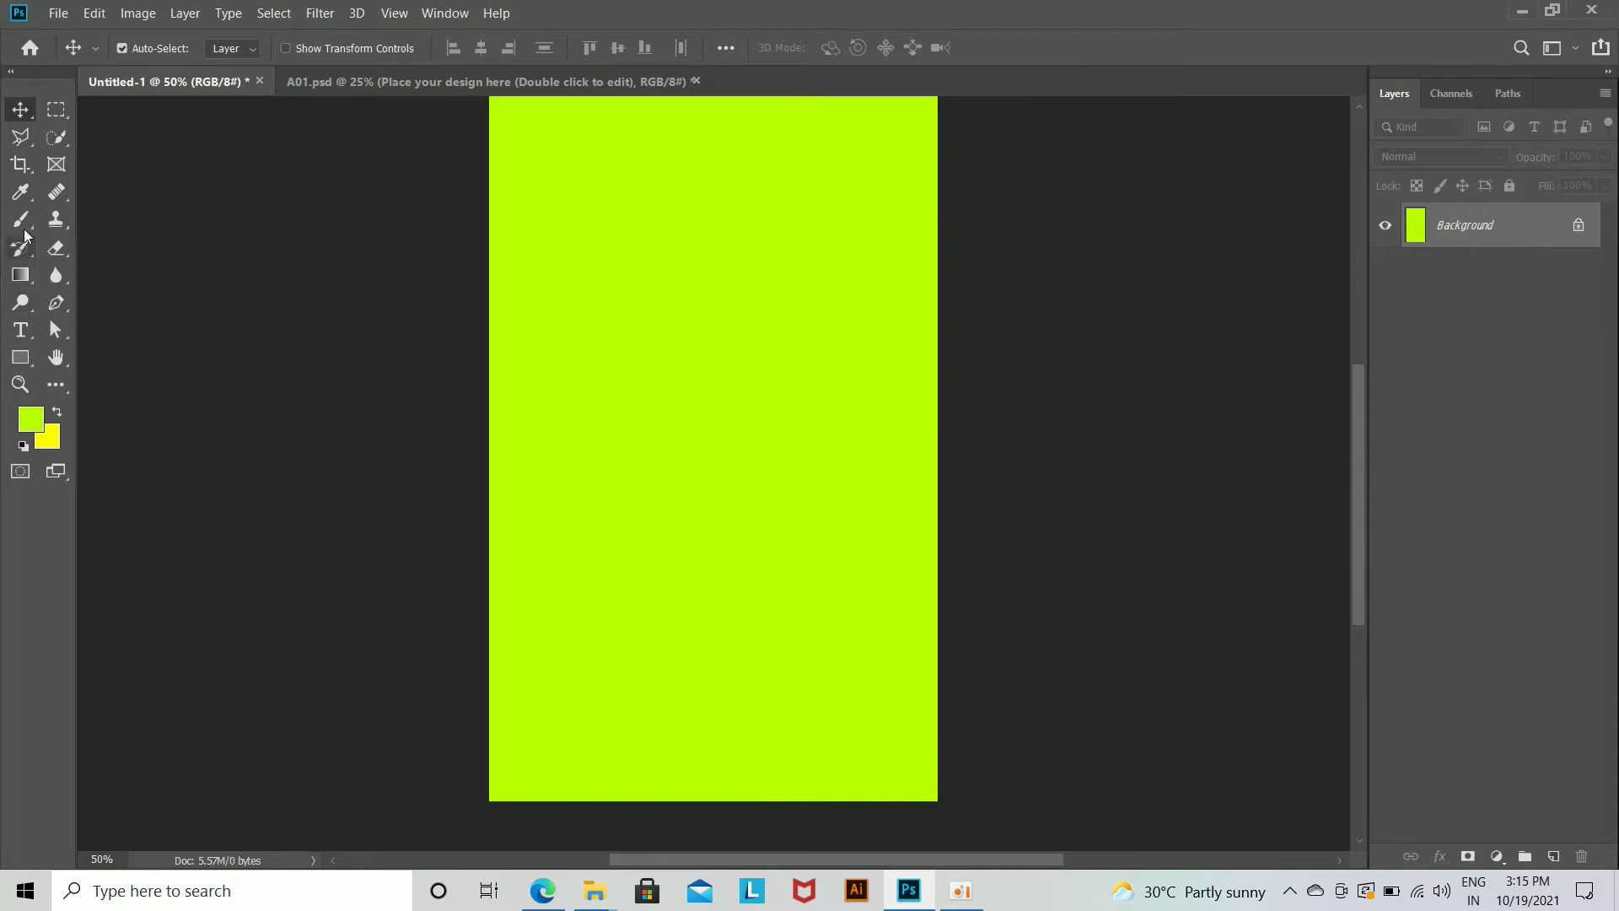
Step: Paint a soft yellow glow in the middle of the canvas on a new layer with a 2200 px brush
click(1554, 857)
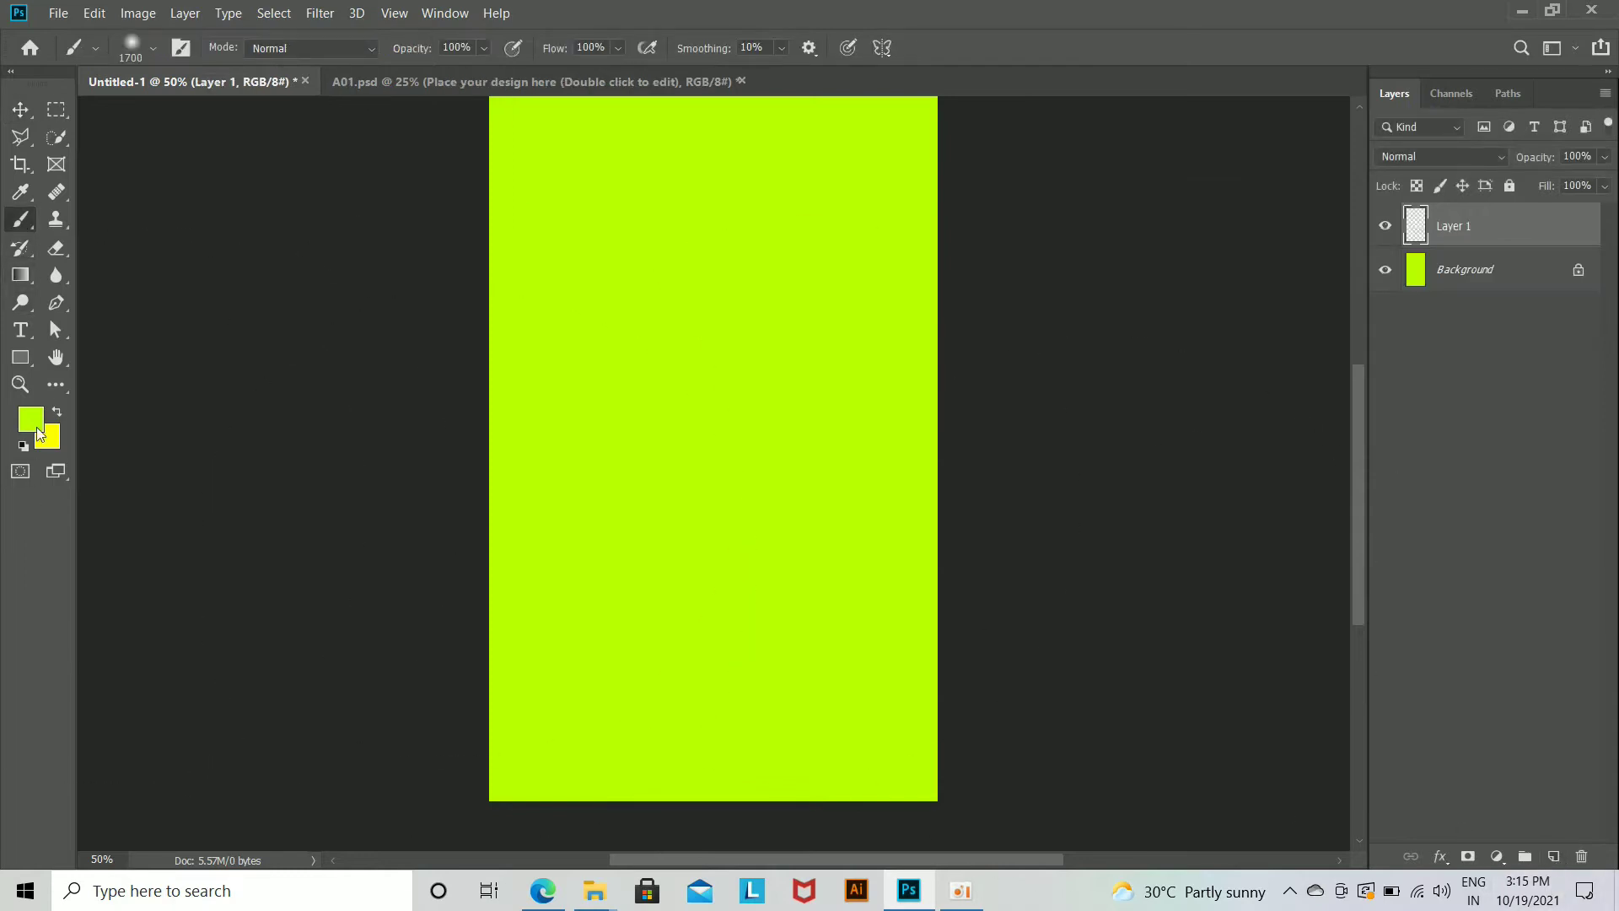
click(57, 411)
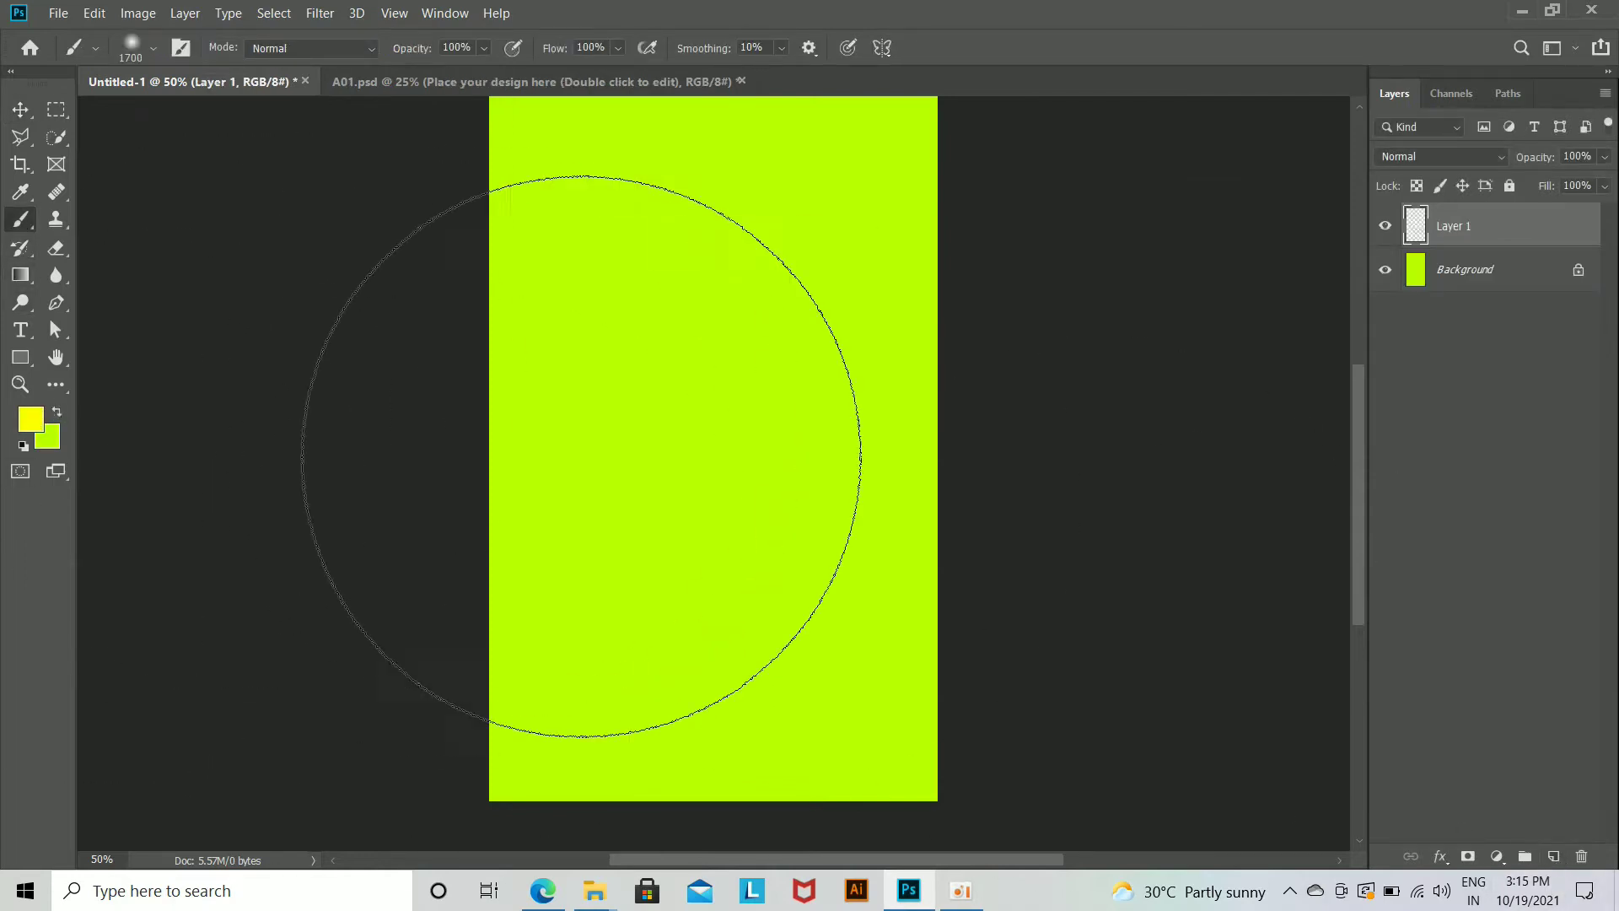
click(697, 428)
key(ctrl+z)
key(bracketright)
key(bracketright)
key(bracketright)
key(bracketright)
key(bracketright)
click(696, 427)
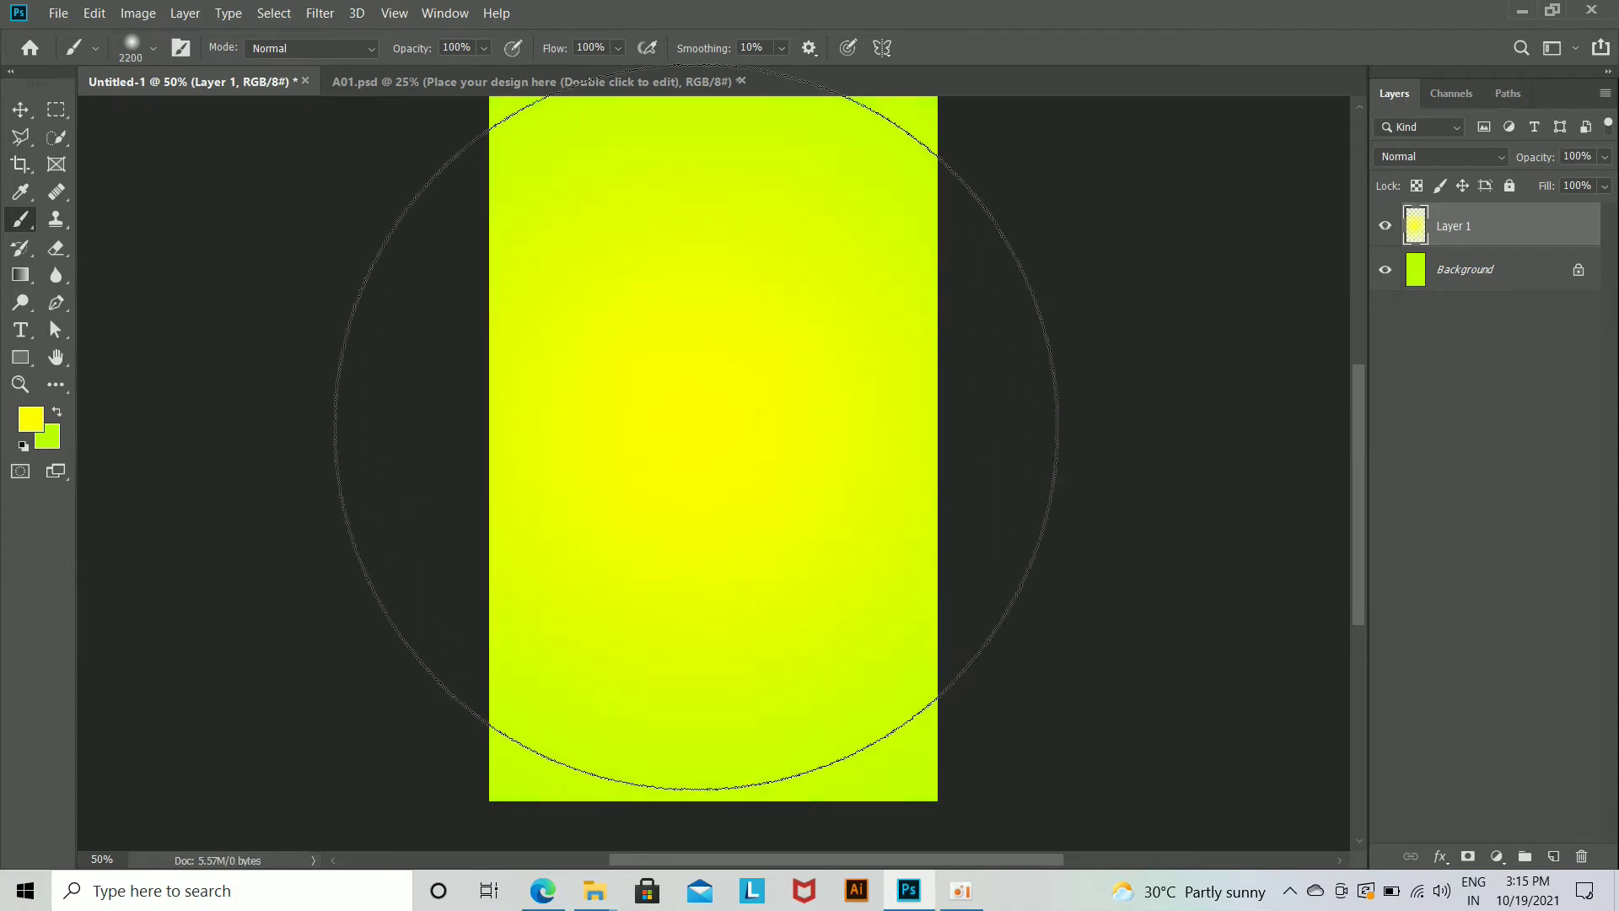
key(v)
Step: Place the transparent water-drop image from the image folder into the poster
mouse_move(610, 896)
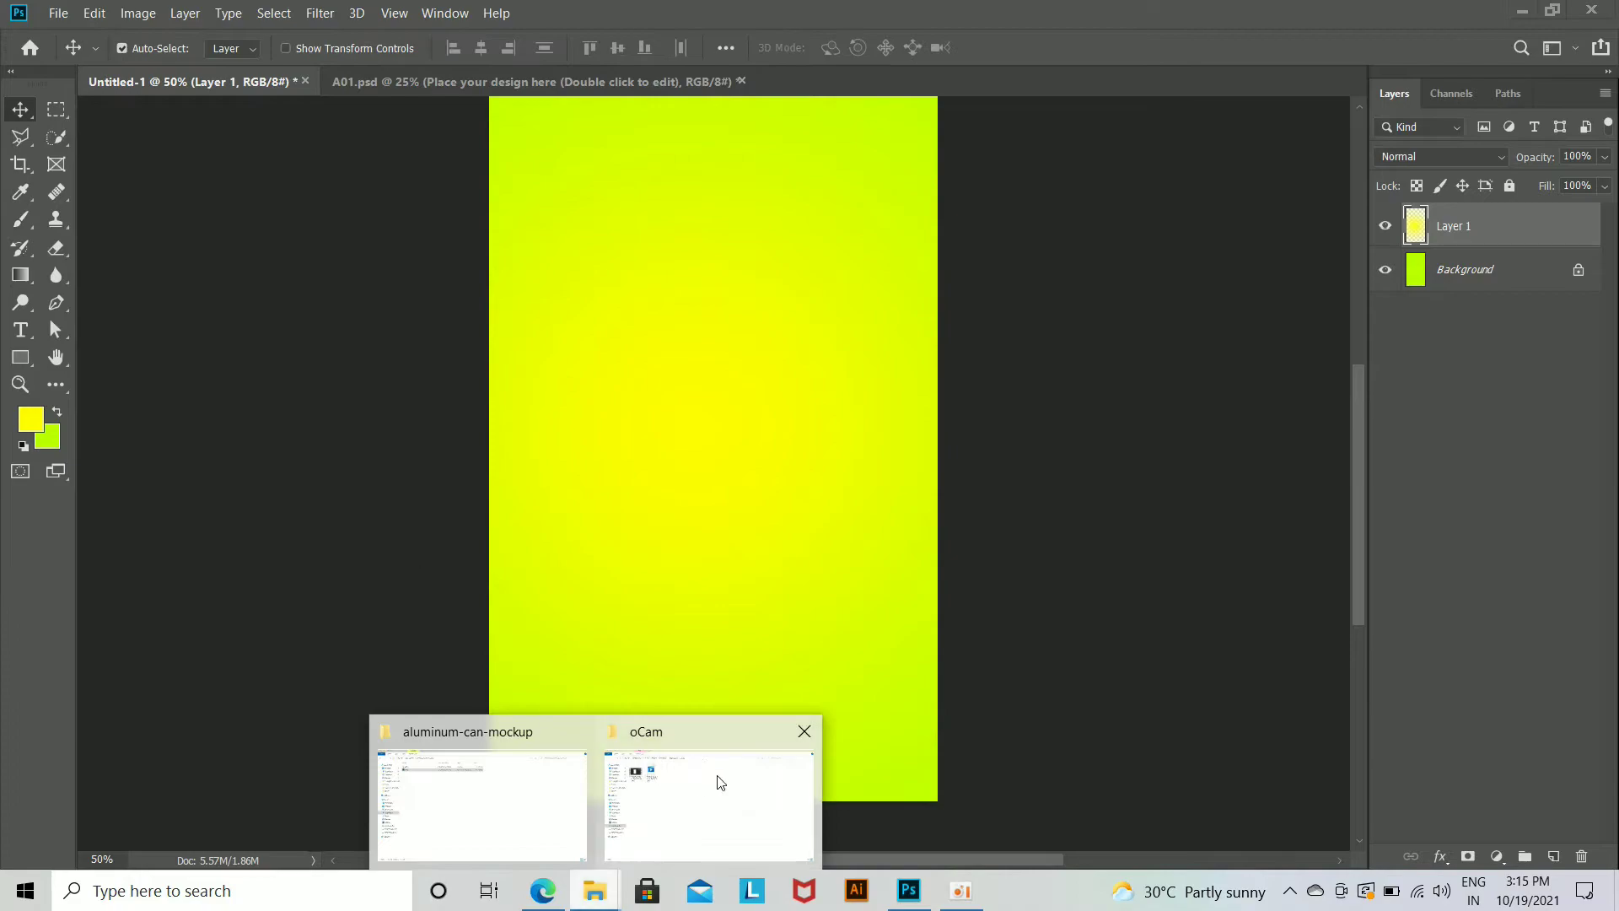
click(615, 773)
click(86, 492)
drag(241, 202, 806, 585)
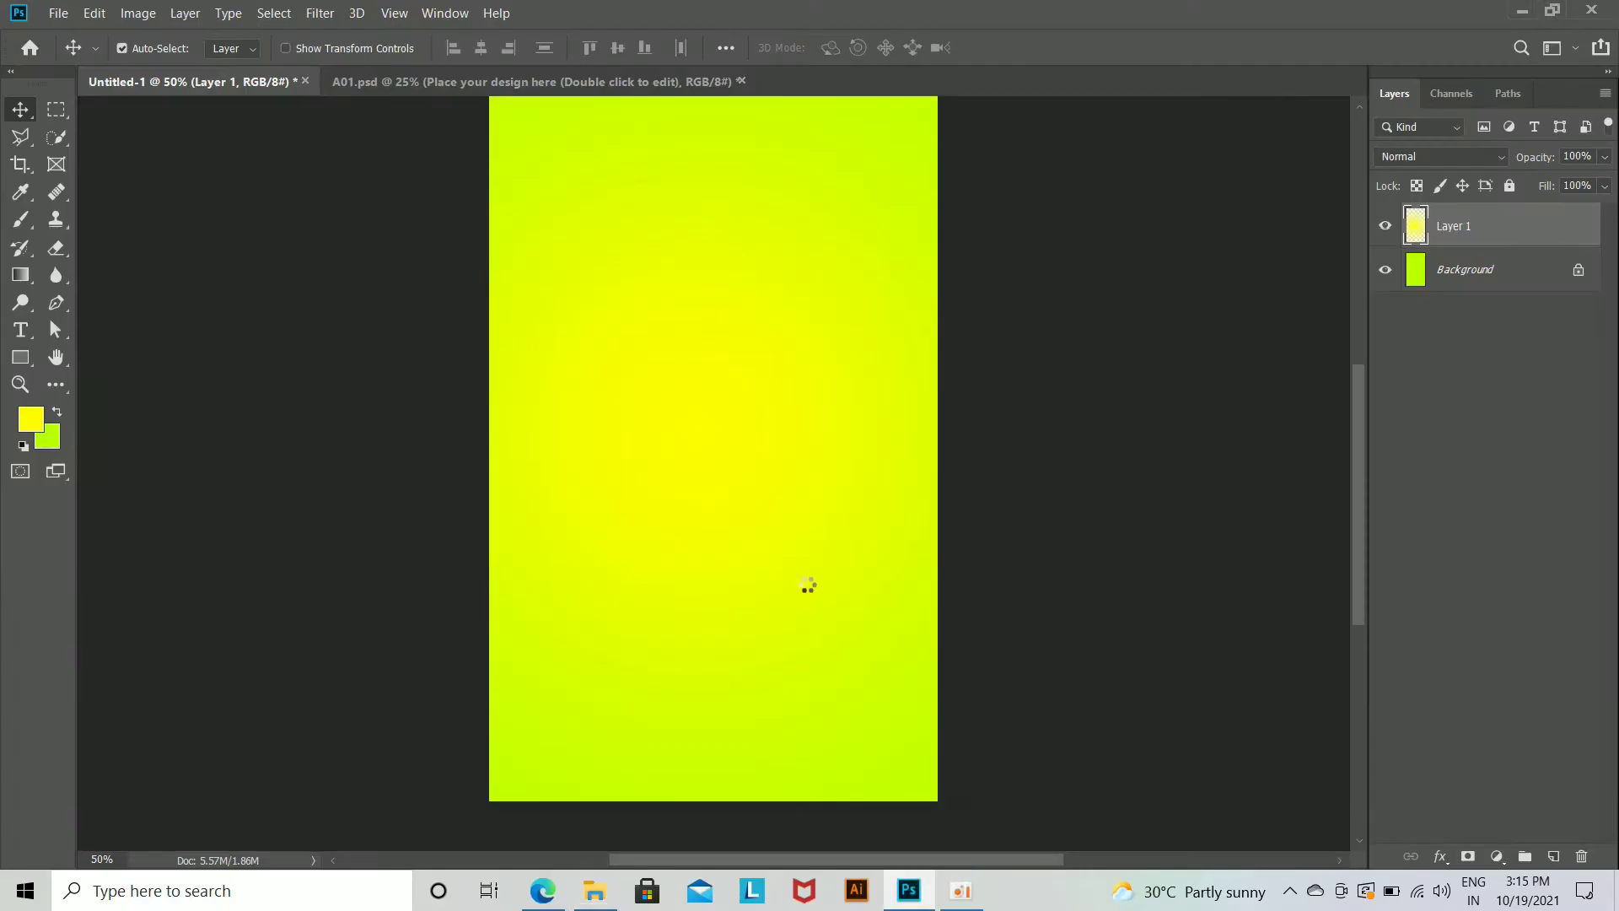
key(Return)
key(ctrl+minus)
key(ctrl+minus)
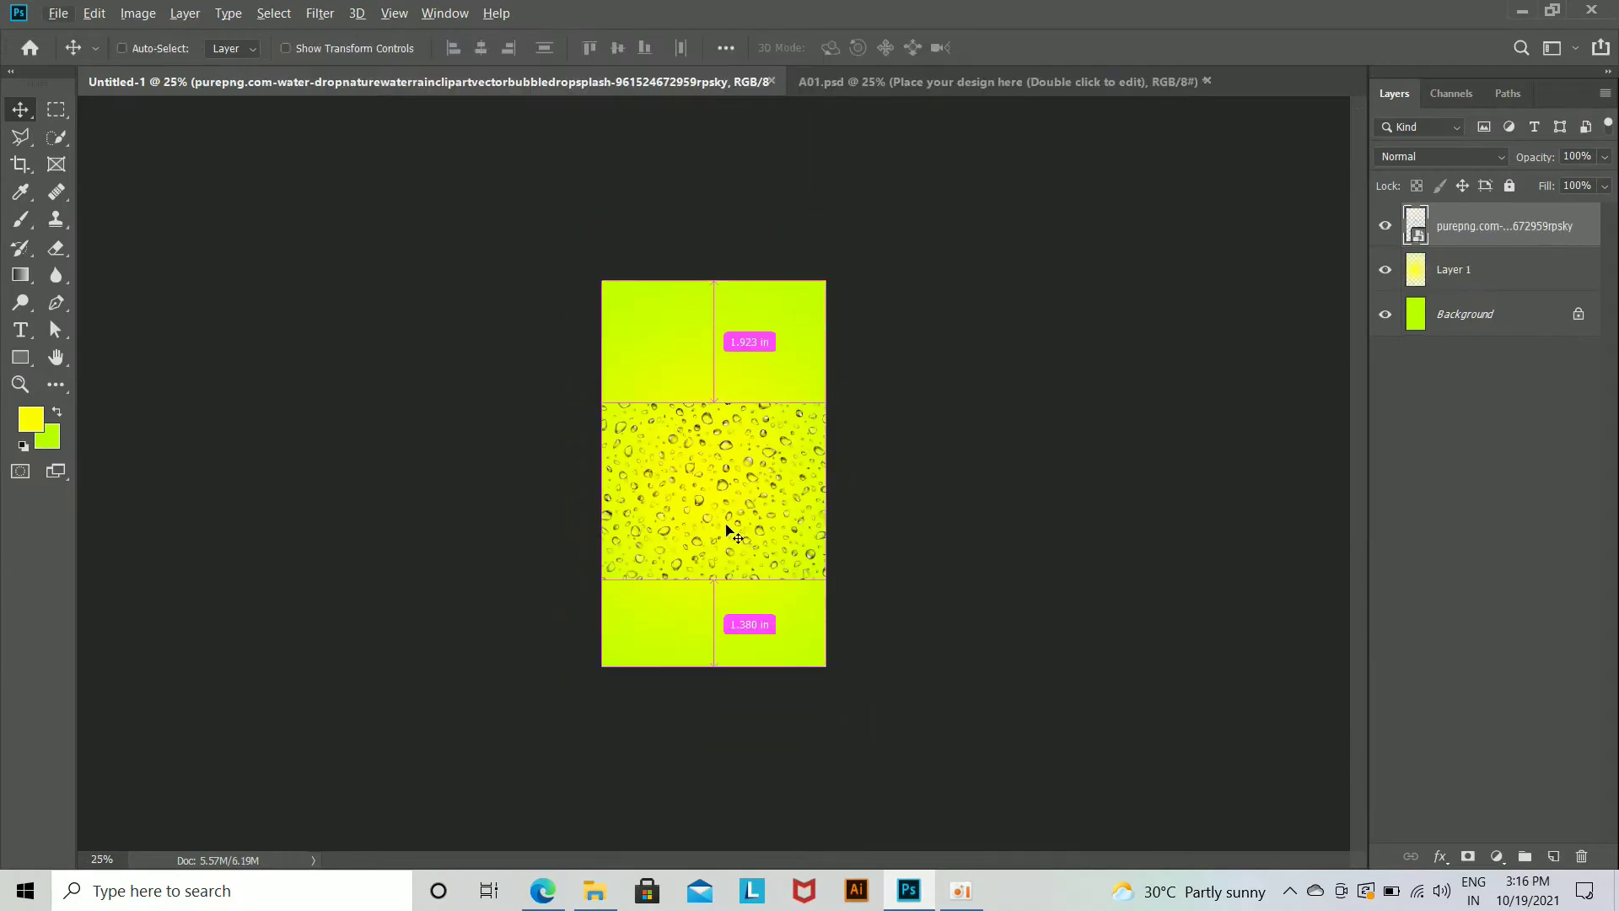
Step: Enlarge the water-drop image to cover the whole canvas and lower its layer opacity to 78%
key(ctrl+t)
drag(828, 580, 920, 653)
drag(845, 569, 816, 465)
mouse_move(928, 593)
mouse_down()
mouse_move(1005, 653)
mouse_move(930, 621)
mouse_up()
key(Return)
key(ctrl+plus)
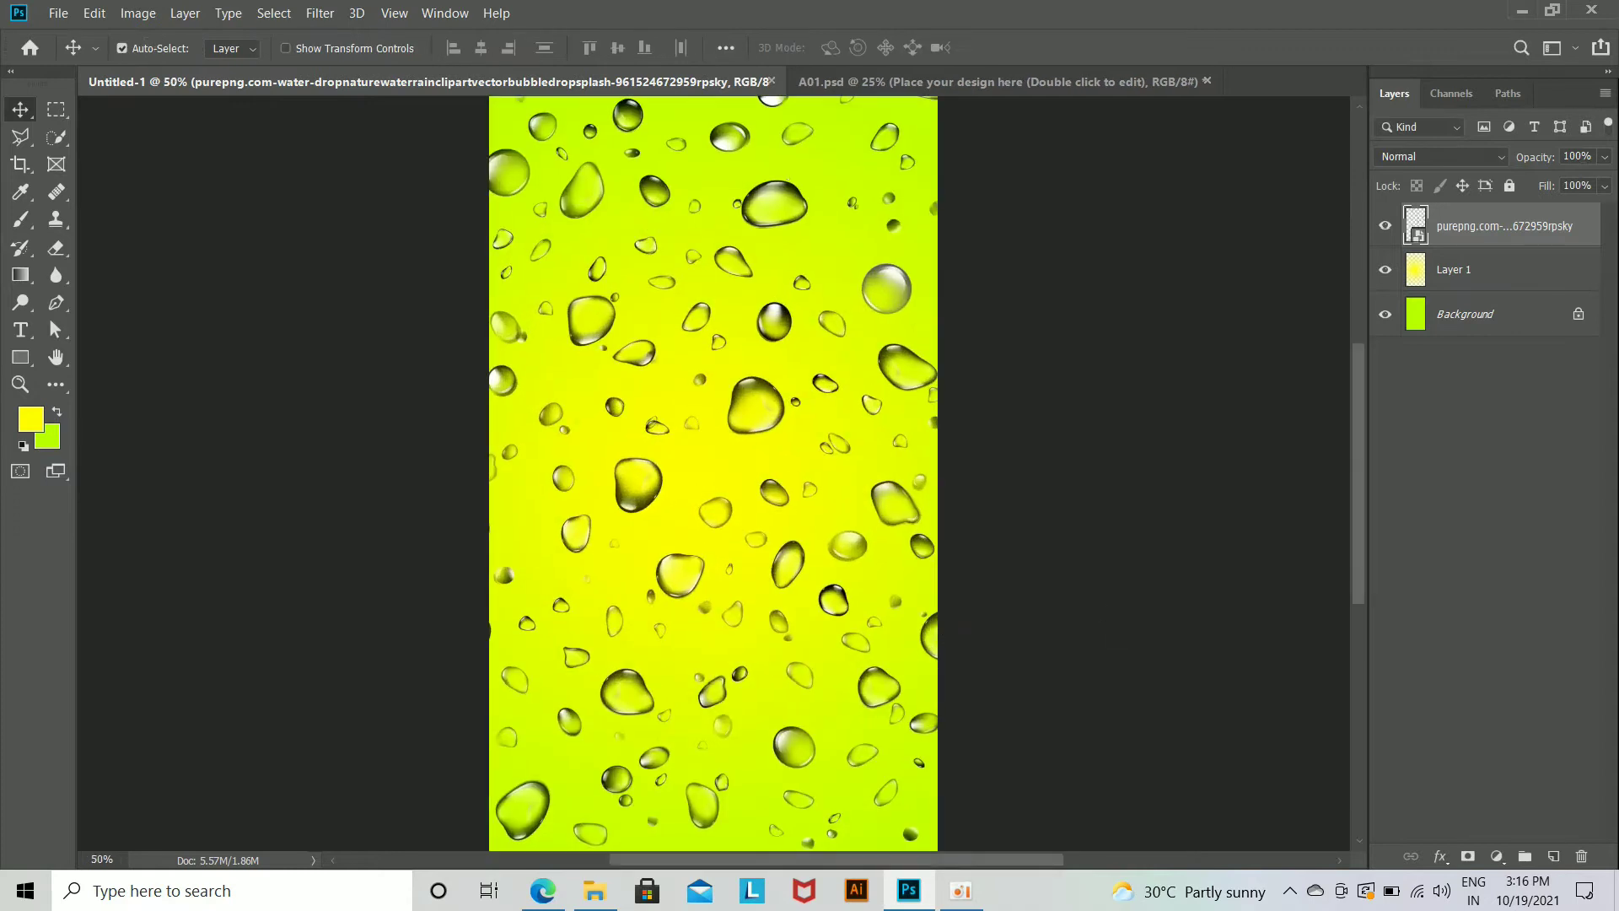
drag(1514, 162, 1511, 162)
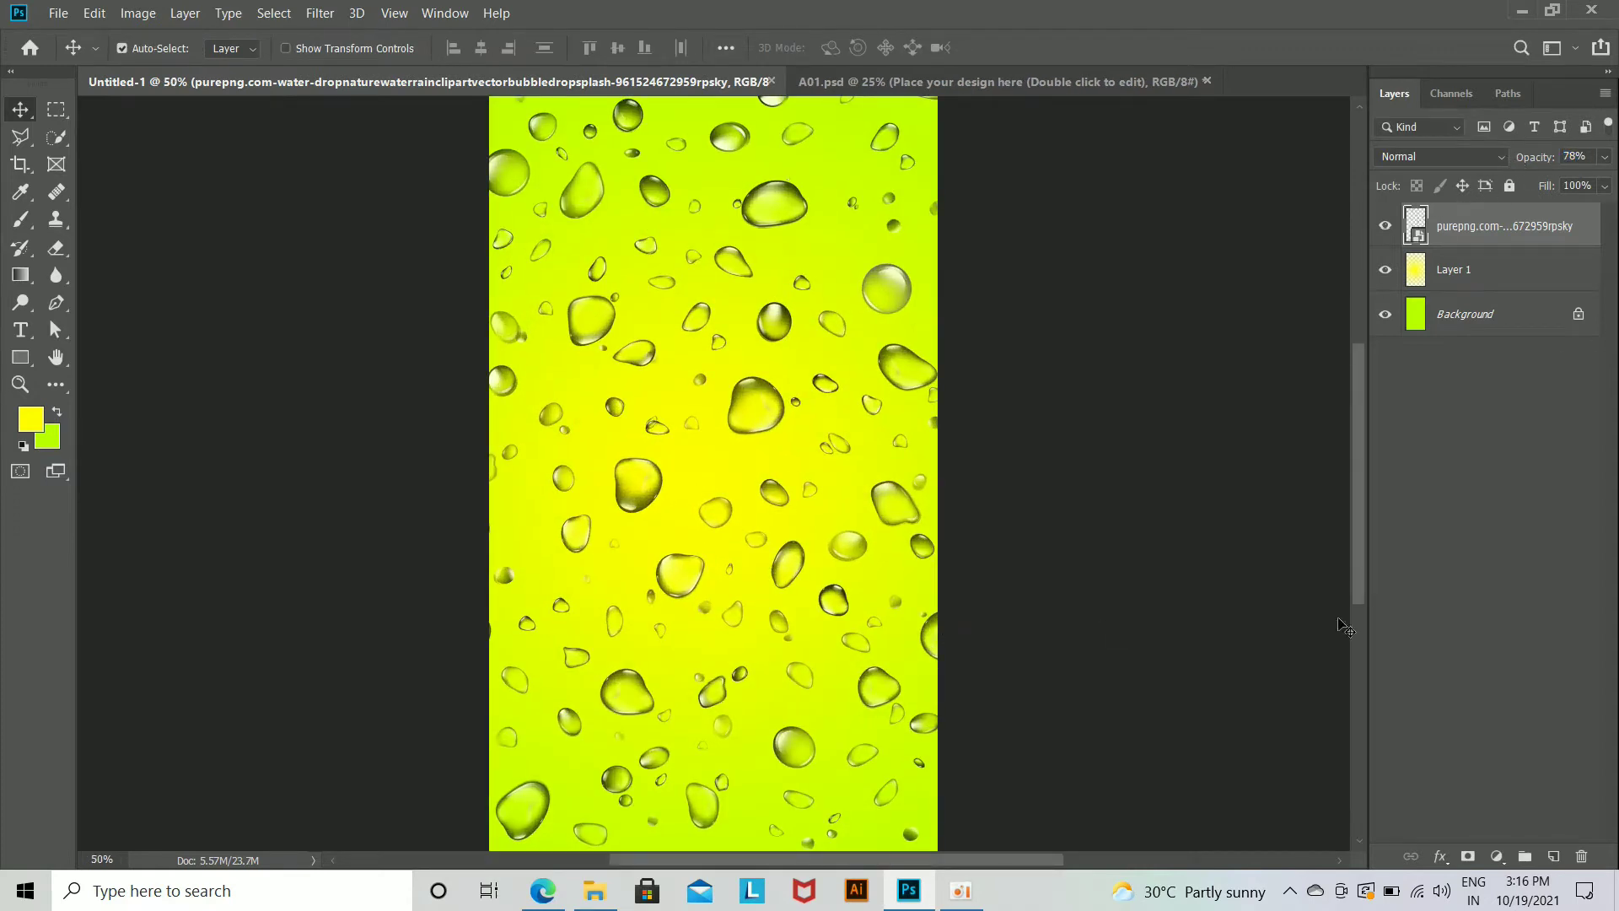
Step: Rasterize the water-drop layer and erase the droplets around the canvas centre with a soft 1300 px eraser
click(56, 248)
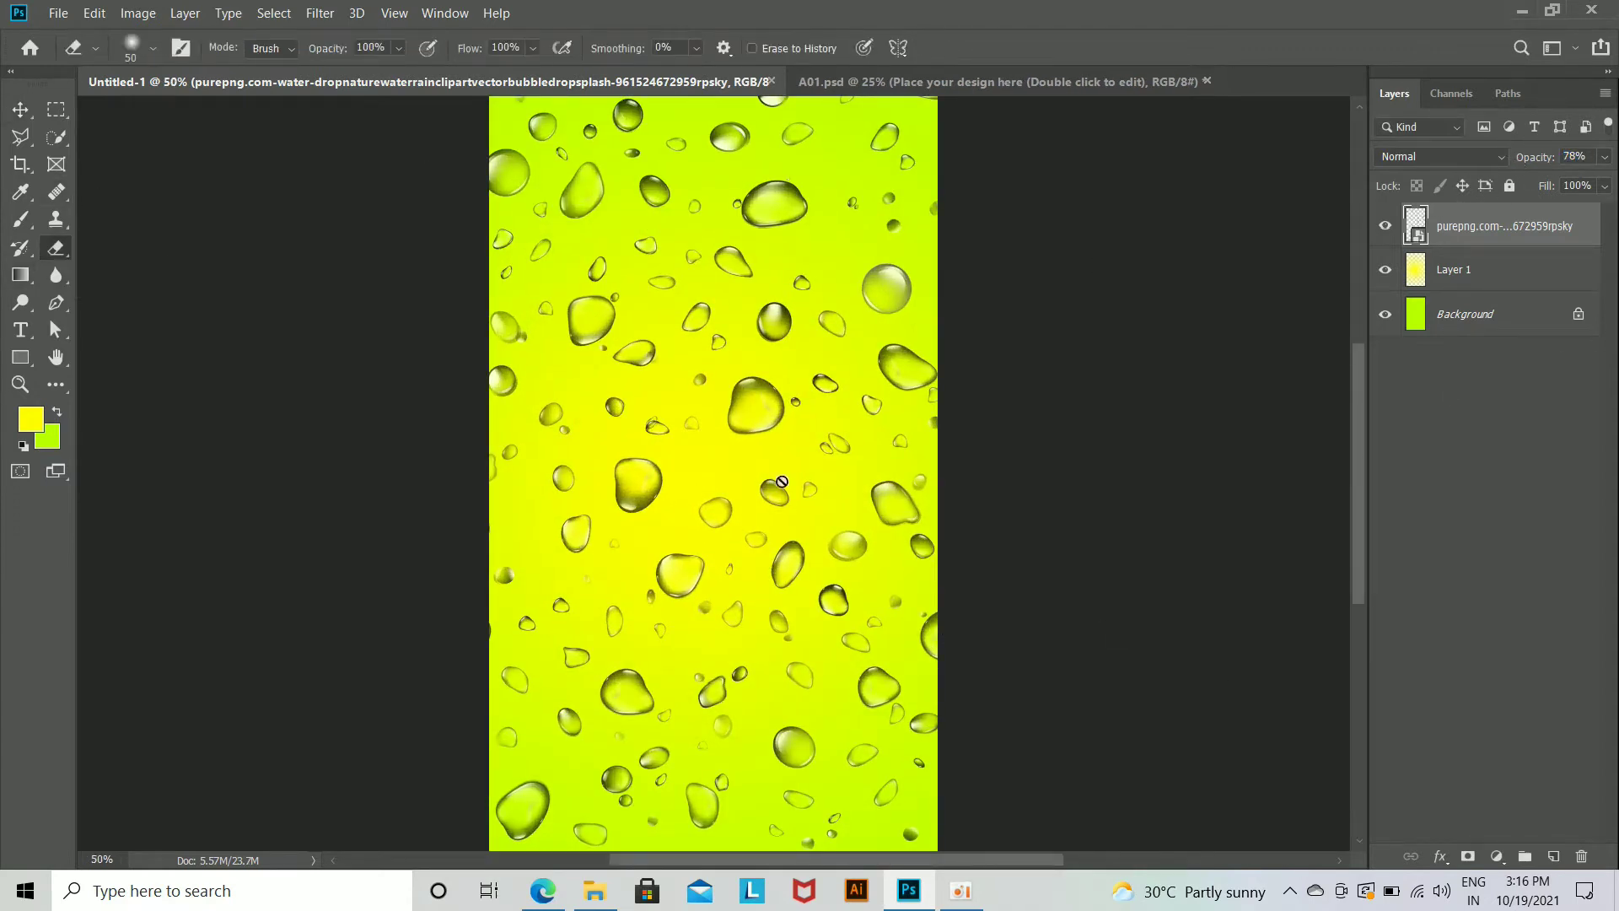
click(749, 498)
key(Return)
key(bracketright)
key(bracketright)
key(bracketright)
key(bracketright)
key(bracketright)
key(bracketright)
key(bracketright)
key(bracketright)
key(bracketright)
mouse_move(697, 481)
mouse_down()
mouse_move(711, 635)
mouse_move(650, 620)
mouse_move(660, 631)
mouse_move(681, 590)
mouse_move(745, 584)
mouse_move(647, 565)
mouse_move(683, 587)
mouse_move(762, 570)
mouse_up()
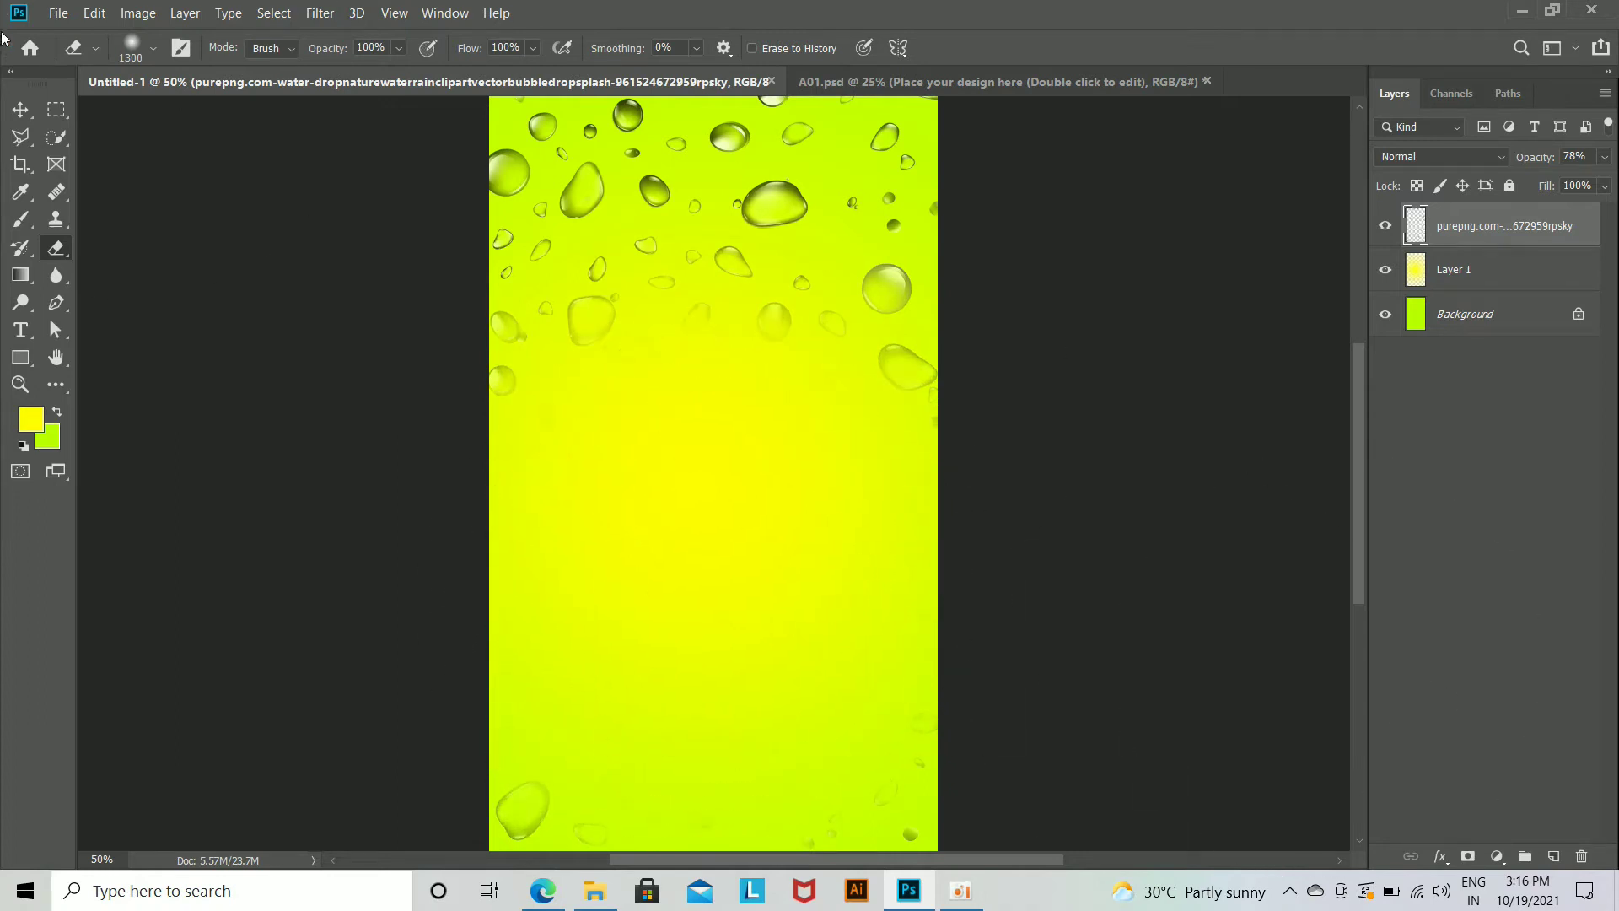
Step: Undo the last eraser strokes and erase the droplets in the lower middle of the canvas again
click(18, 118)
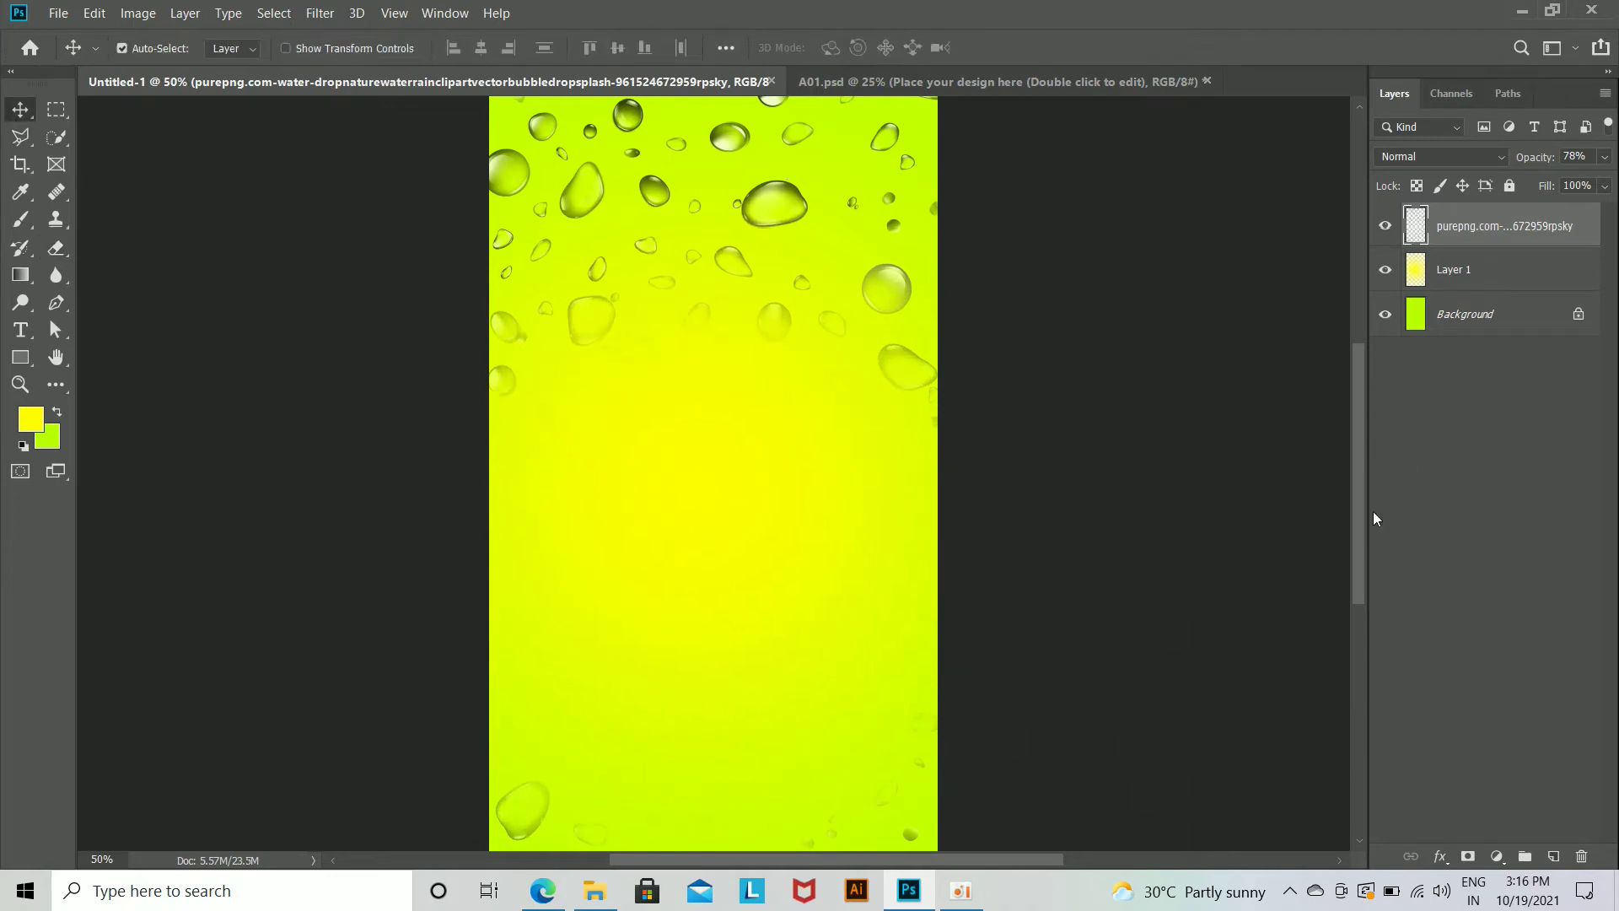
key(ctrl+z)
key(ctrl+z)
key(ctrl+z)
key(ctrl+z)
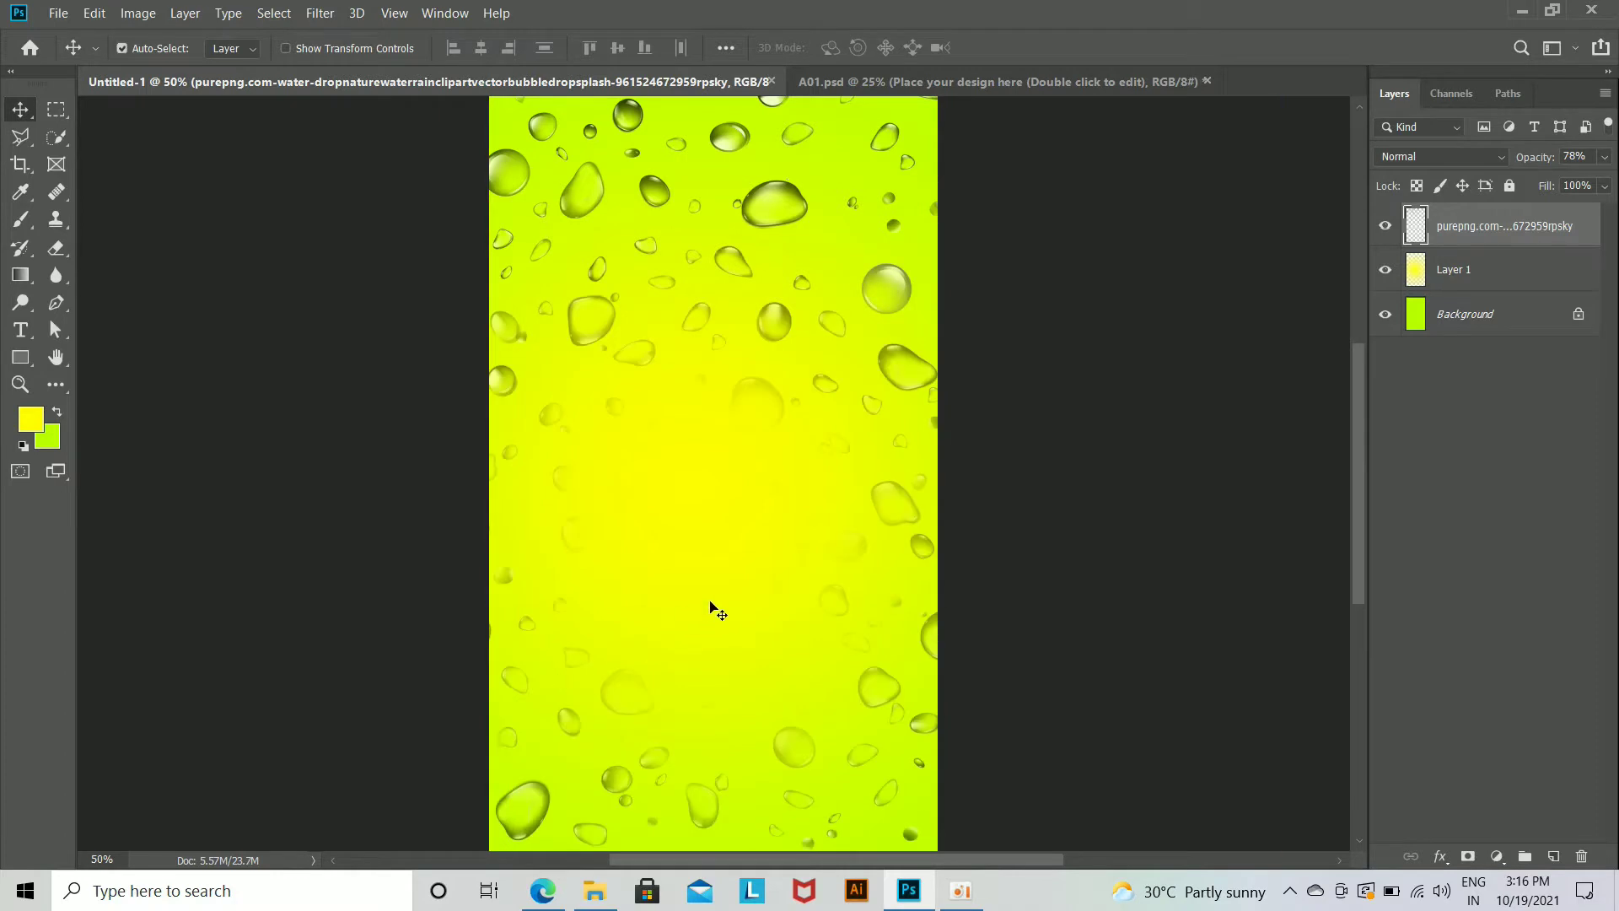
click(65, 247)
click(680, 661)
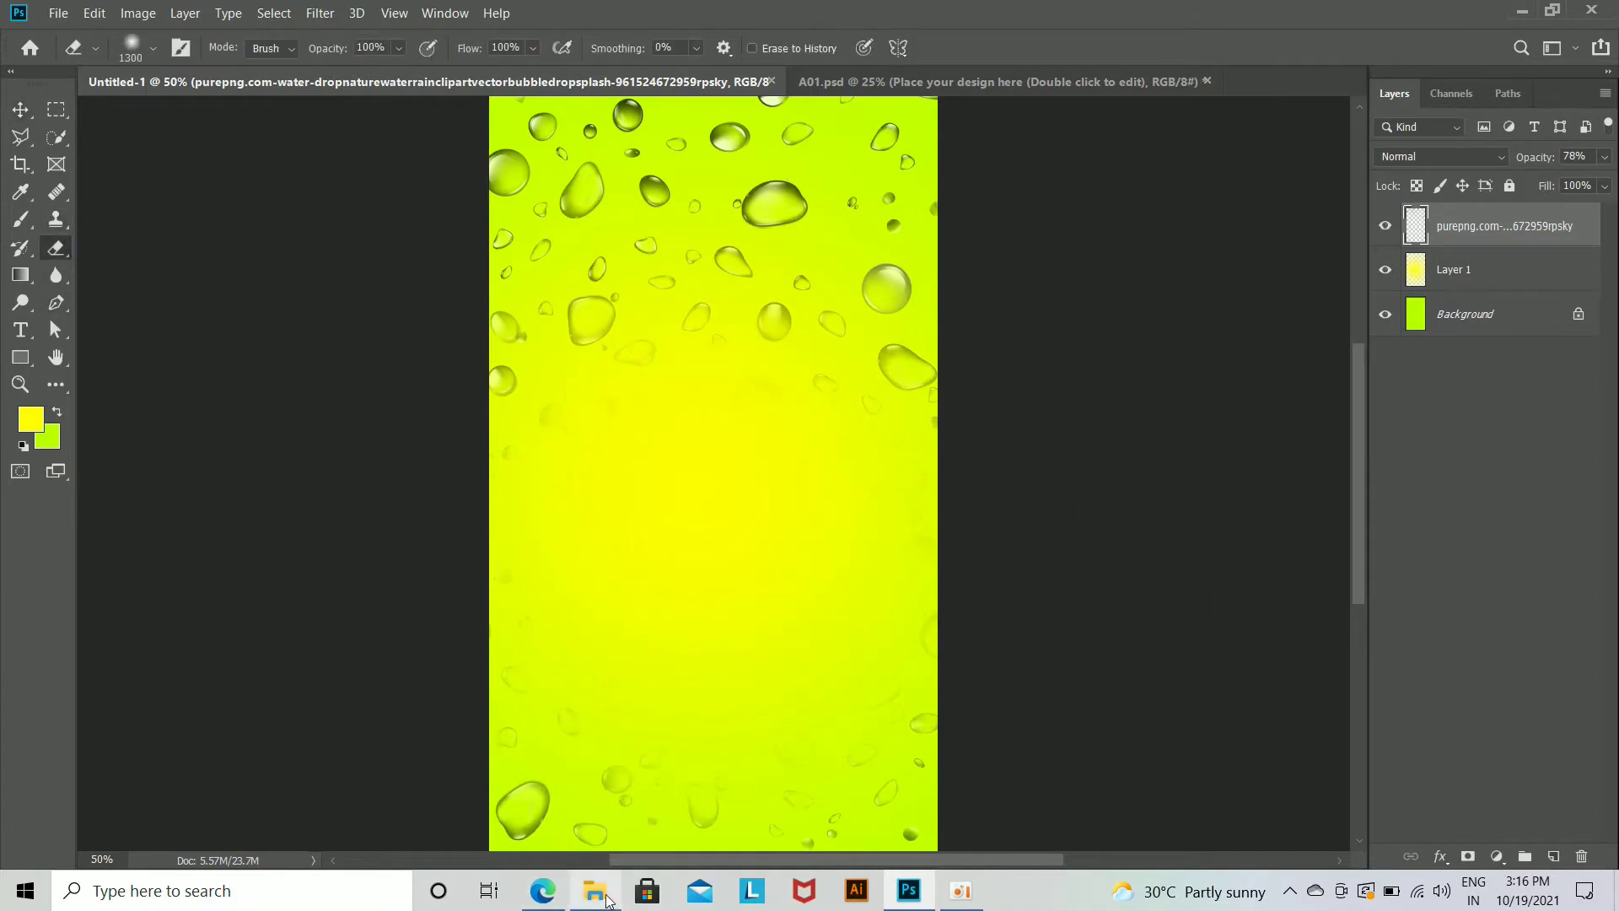
Step: Place the water_PNG50185 splash image across the lower part of the canvas
click(595, 892)
drag(359, 185, 805, 639)
drag(781, 548, 800, 743)
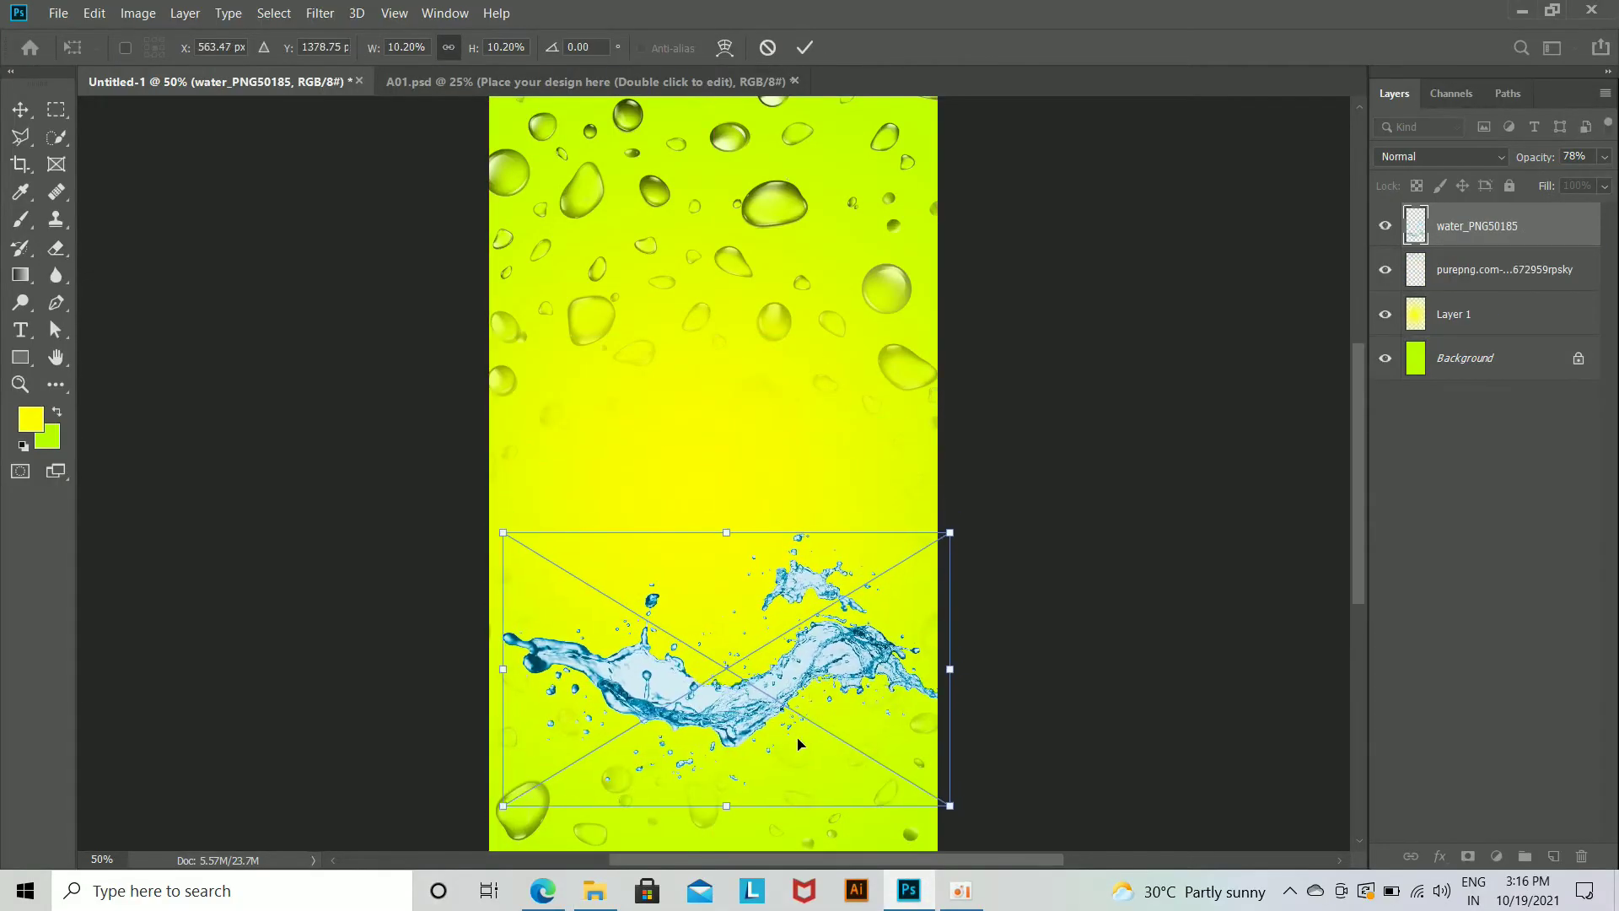
key(e)
Step: Recolour the water splash green by applying Hue/Saturation with the hue set to -117
key(ctrl+u)
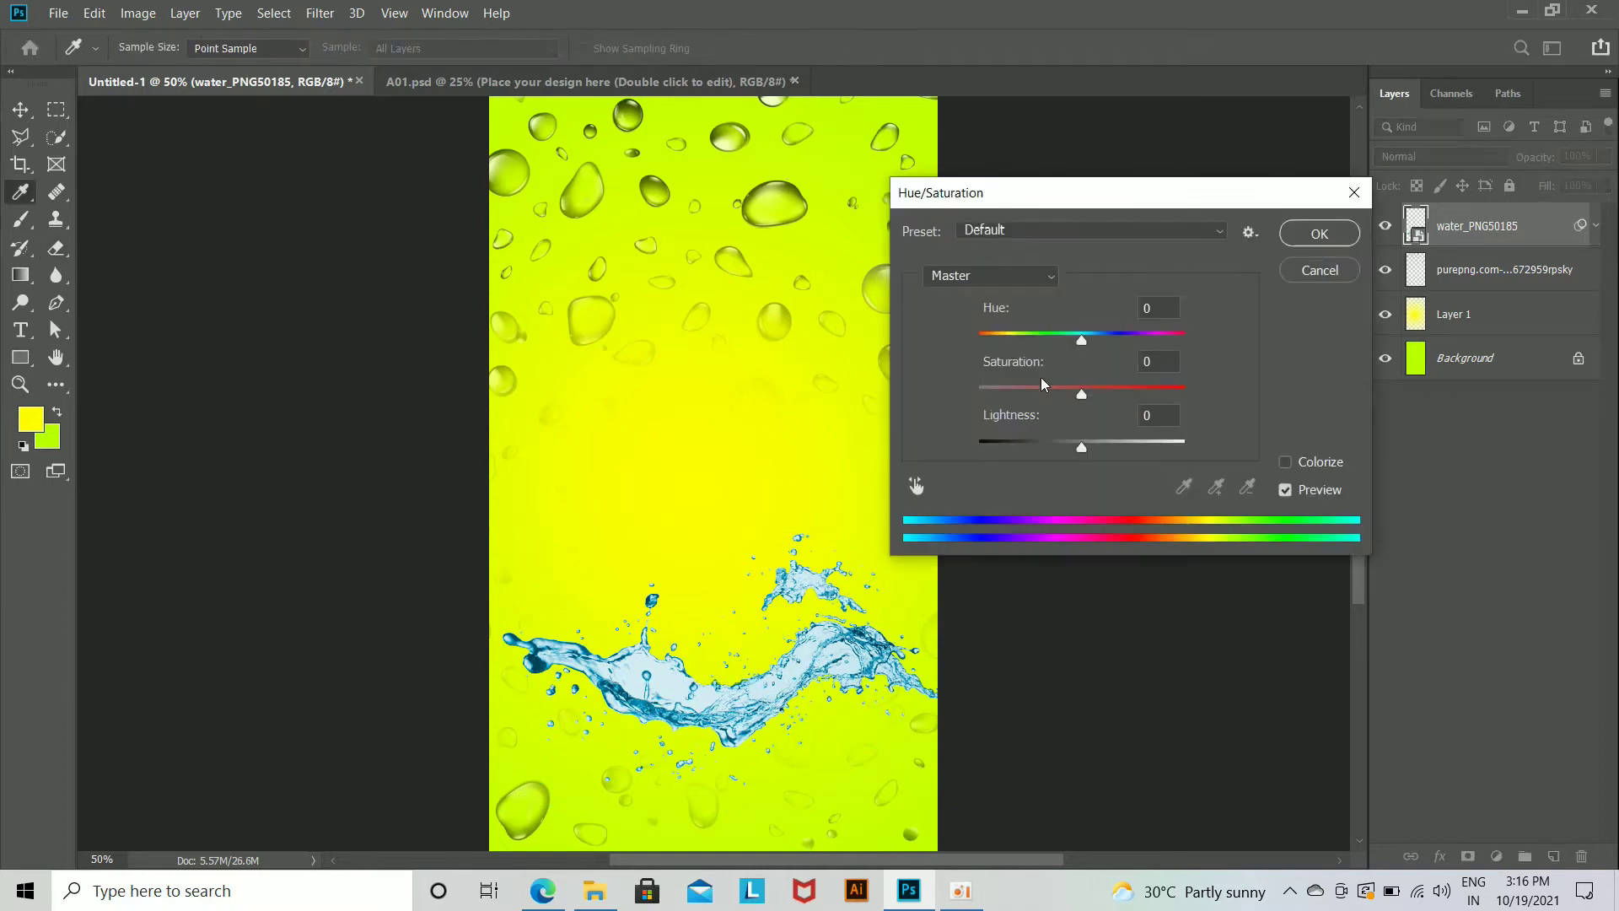
drag(1085, 342, 1005, 342)
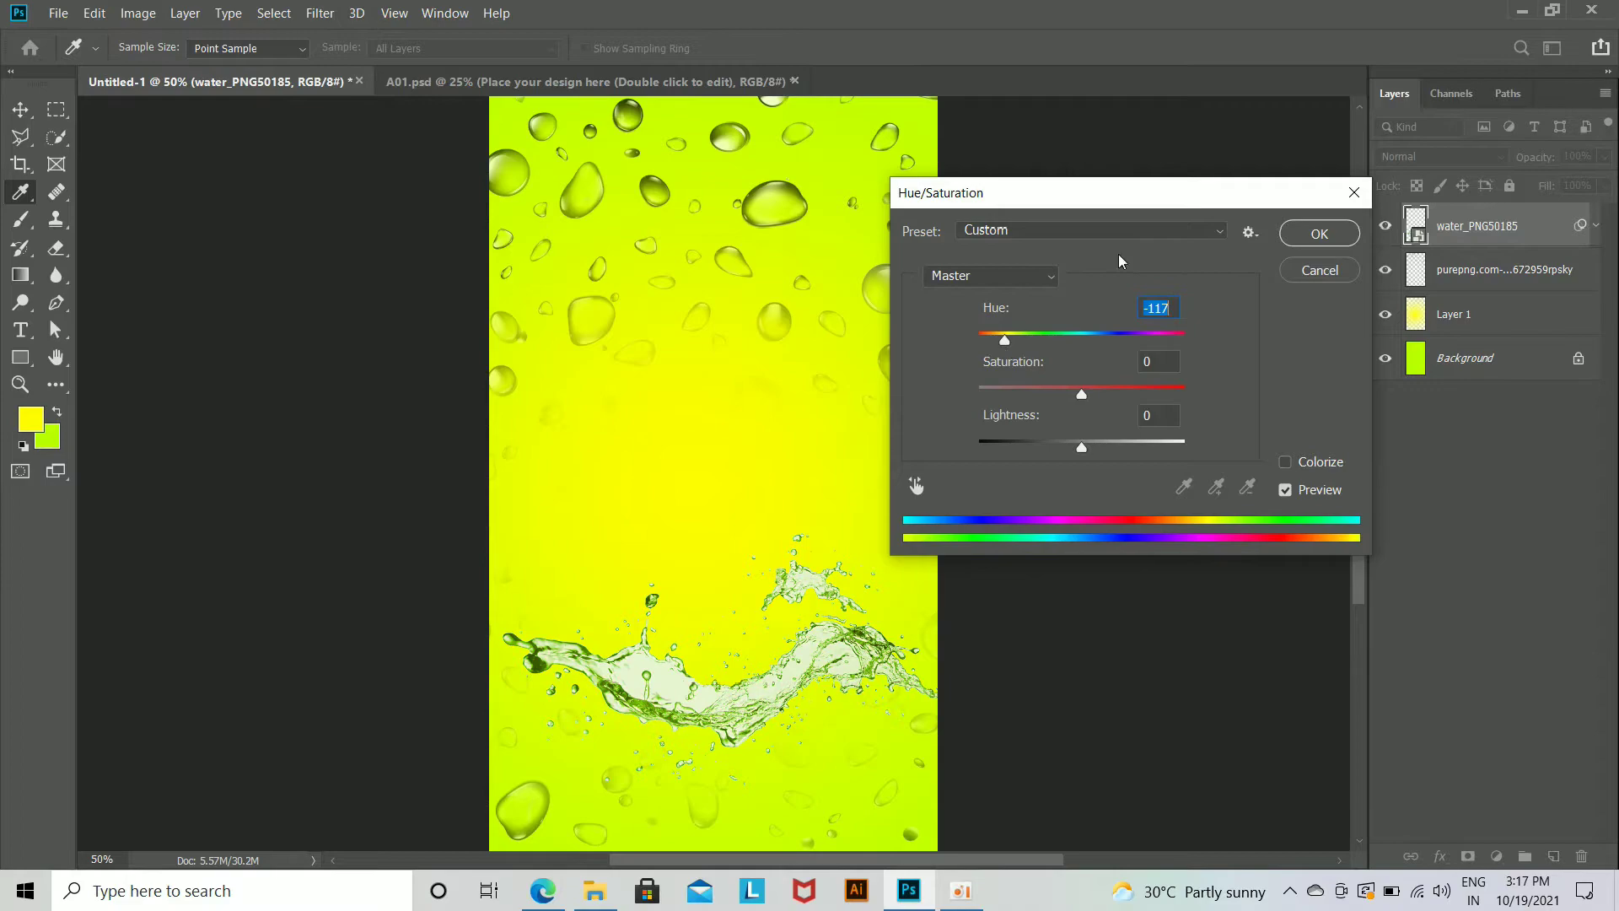
click(1331, 235)
Step: Place the ice-cubes-png-1 image over the water splash, scaled down to about 37%
click(594, 891)
drag(824, 163, 772, 634)
drag(937, 680, 852, 608)
drag(766, 563, 763, 627)
drag(855, 663, 758, 648)
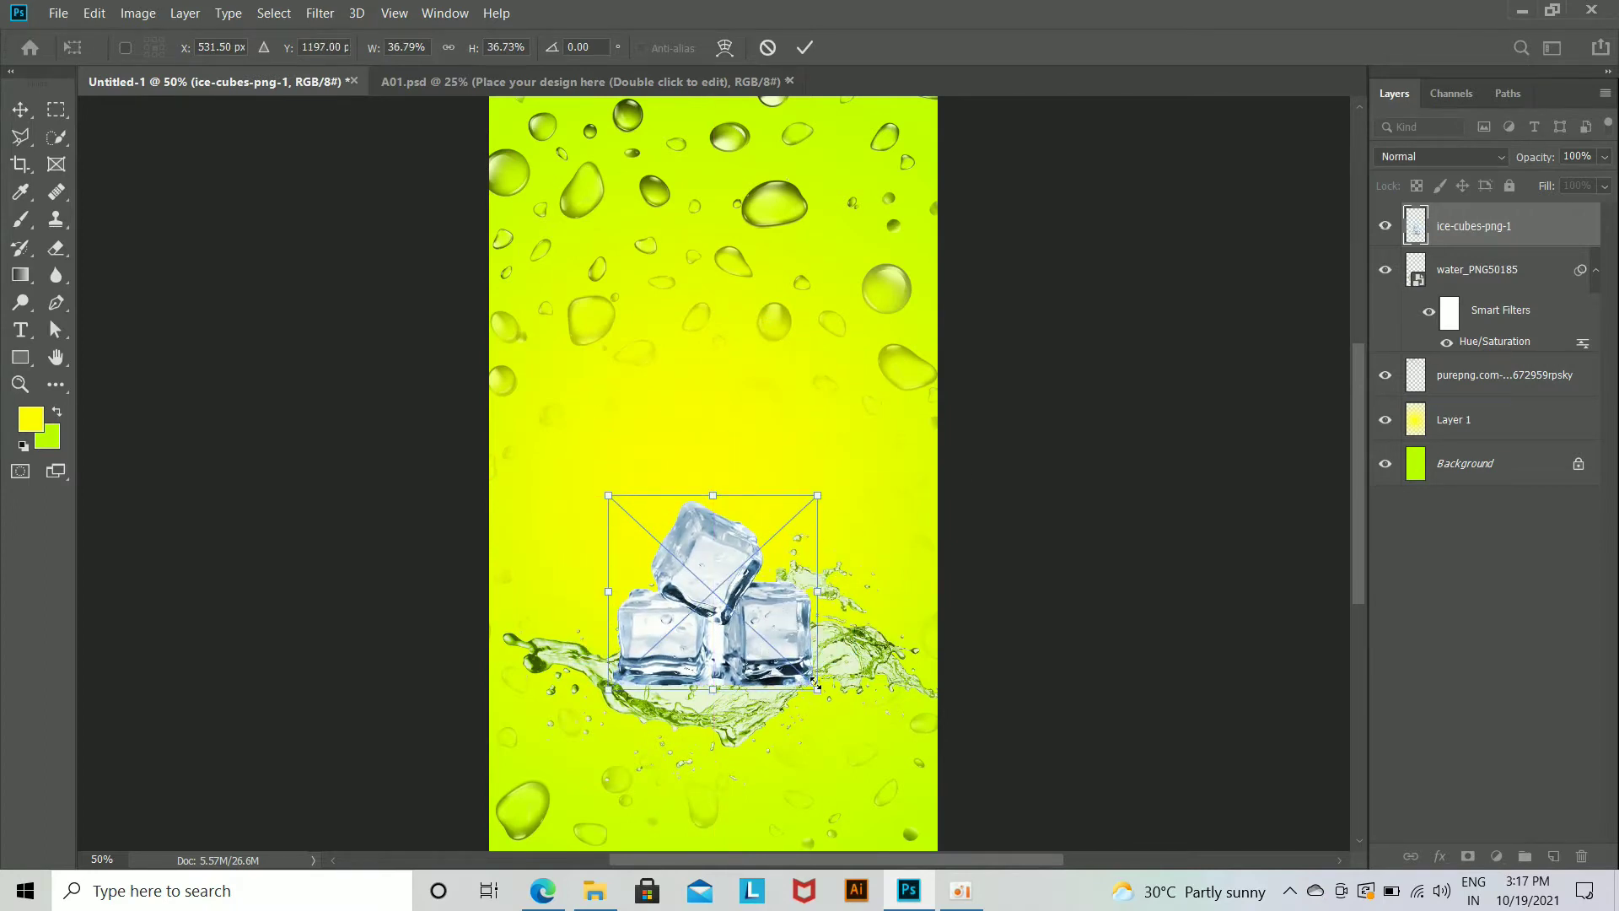
key(Return)
Step: Shift the water splash slightly to the left beneath the ice cubes
key(e)
click(30, 114)
drag(700, 727, 673, 724)
click(698, 693)
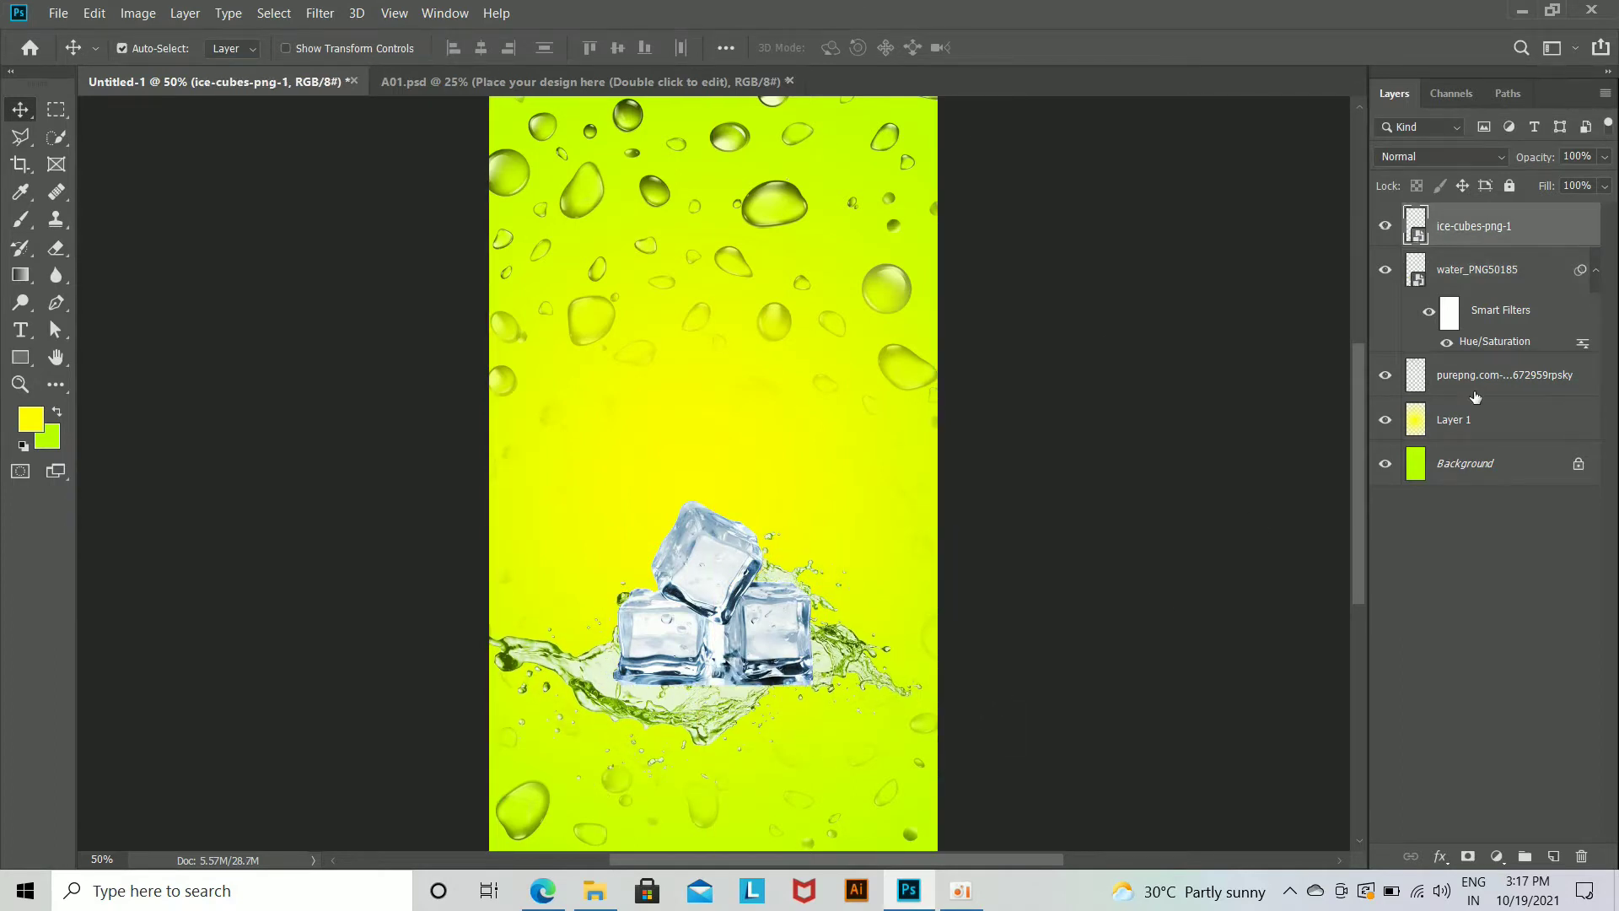
Step: Place the water-drop image again directly above the splash layer and enlarge it to cover the canvas
click(1514, 287)
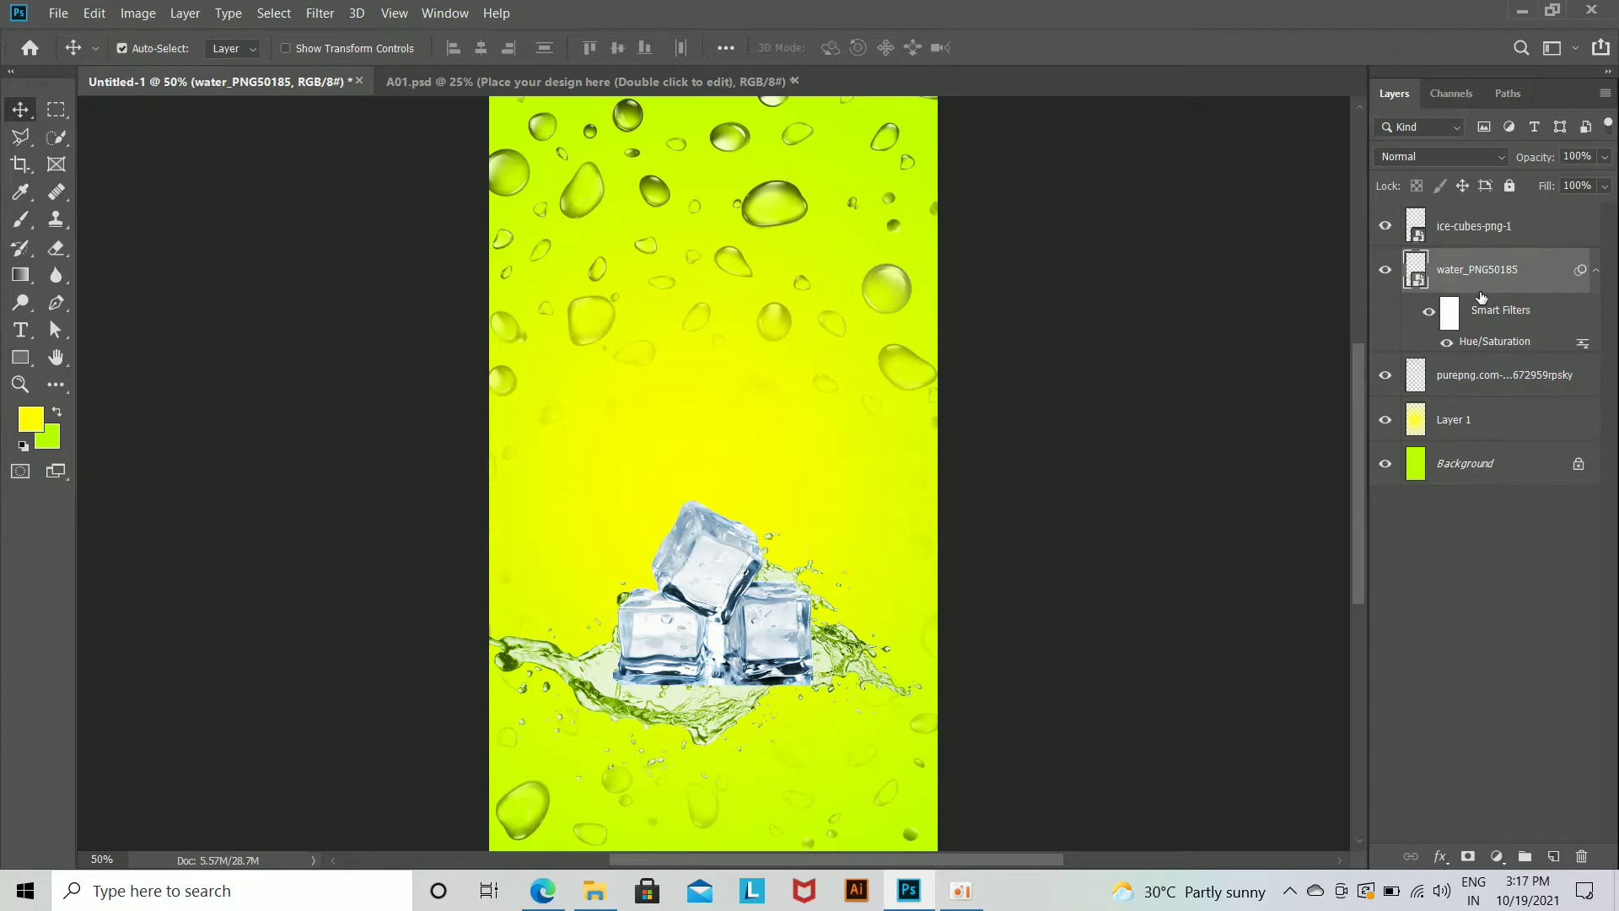
click(594, 891)
click(224, 162)
drag(224, 163, 742, 637)
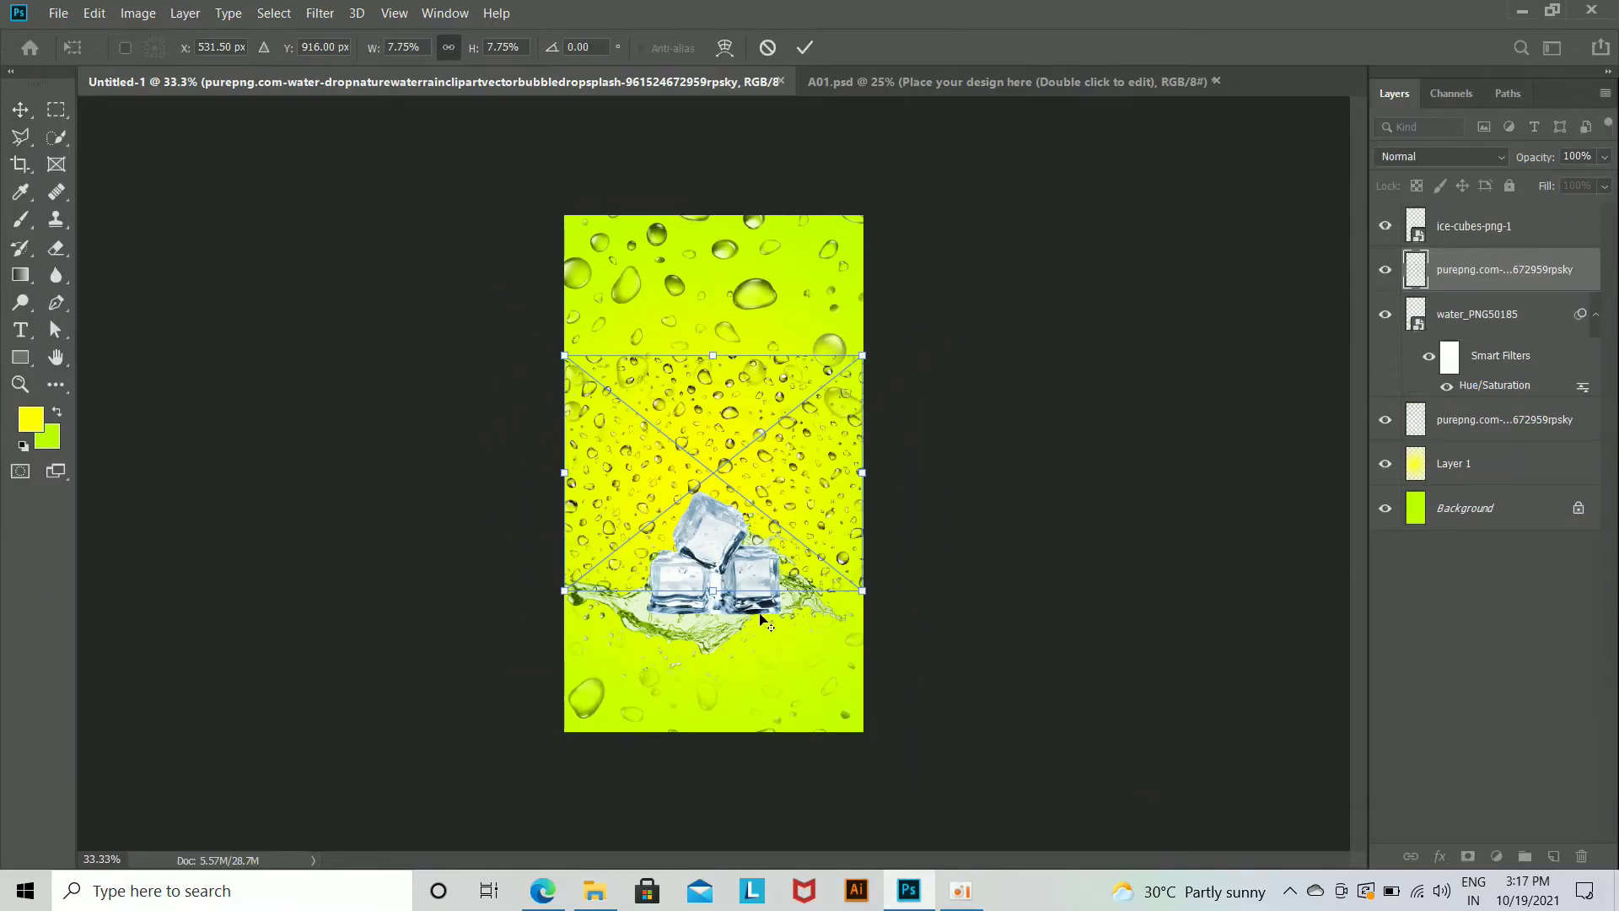
drag(862, 592, 1041, 749)
key(Return)
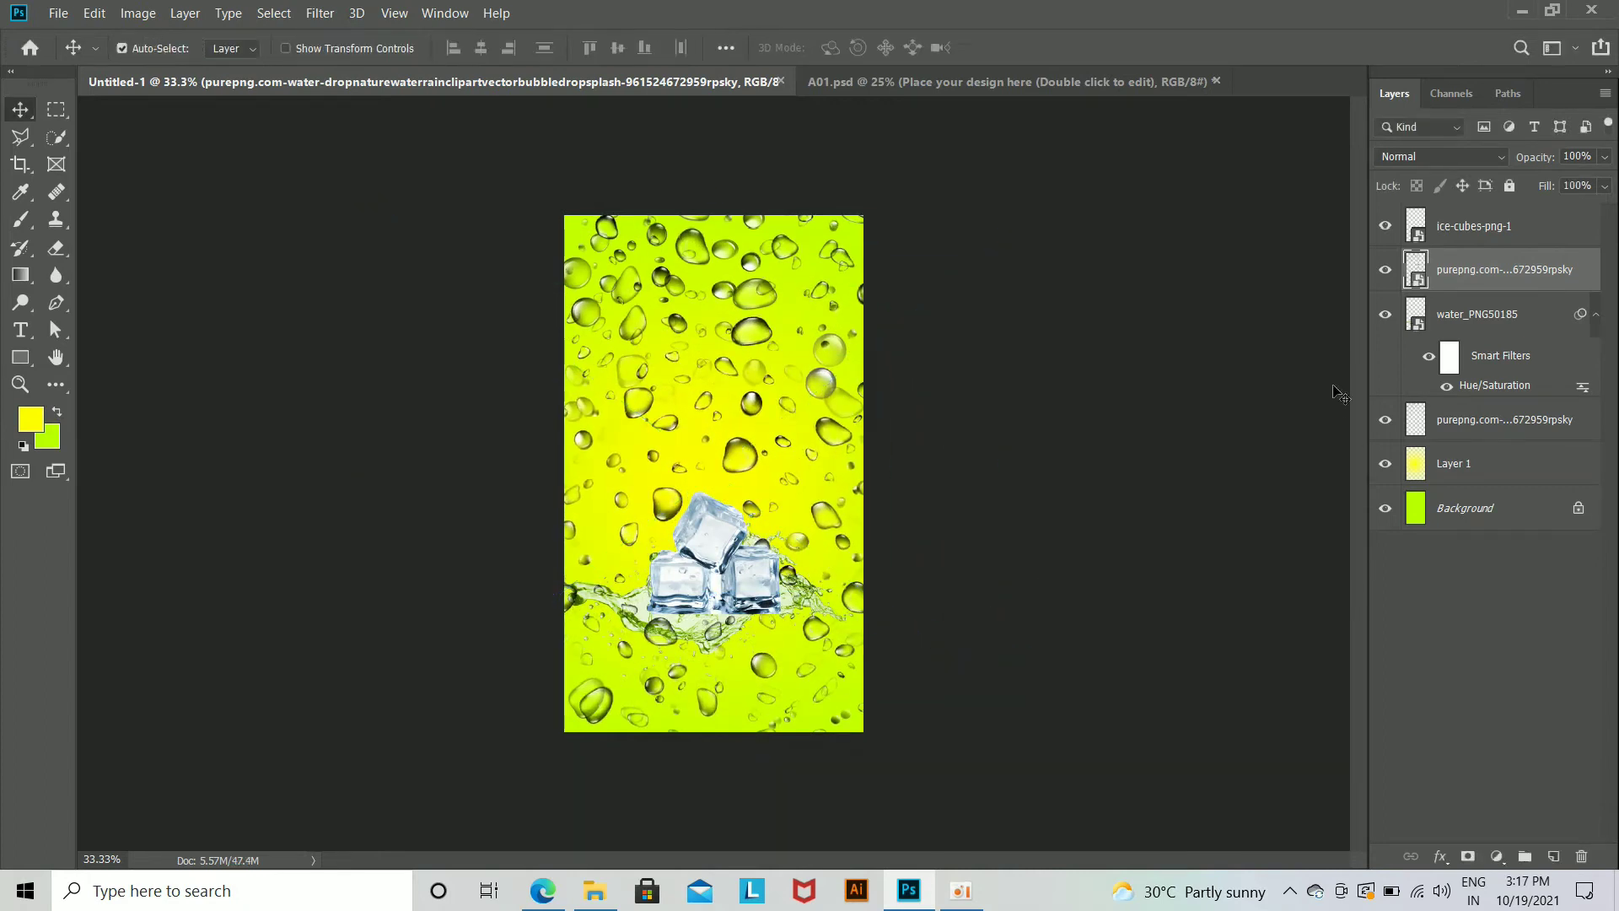
Step: Compare the splash, droplet and ice layers by toggling their visibility, leaving the lower droplet layer hidden
key(ctrl+plus)
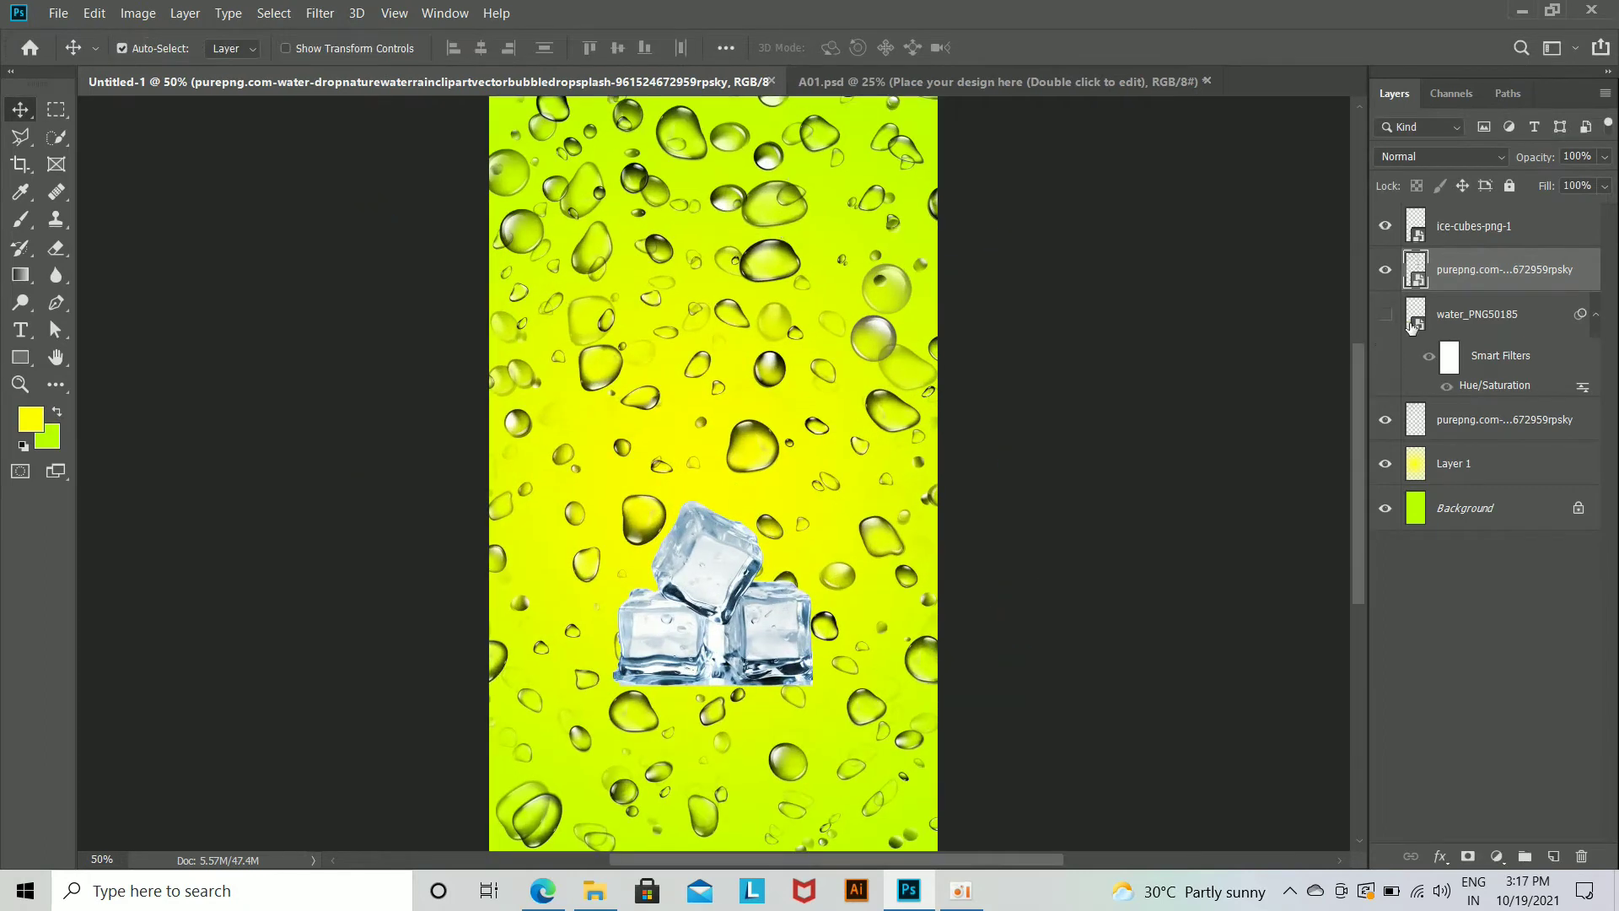
click(1385, 314)
click(1385, 270)
click(1386, 270)
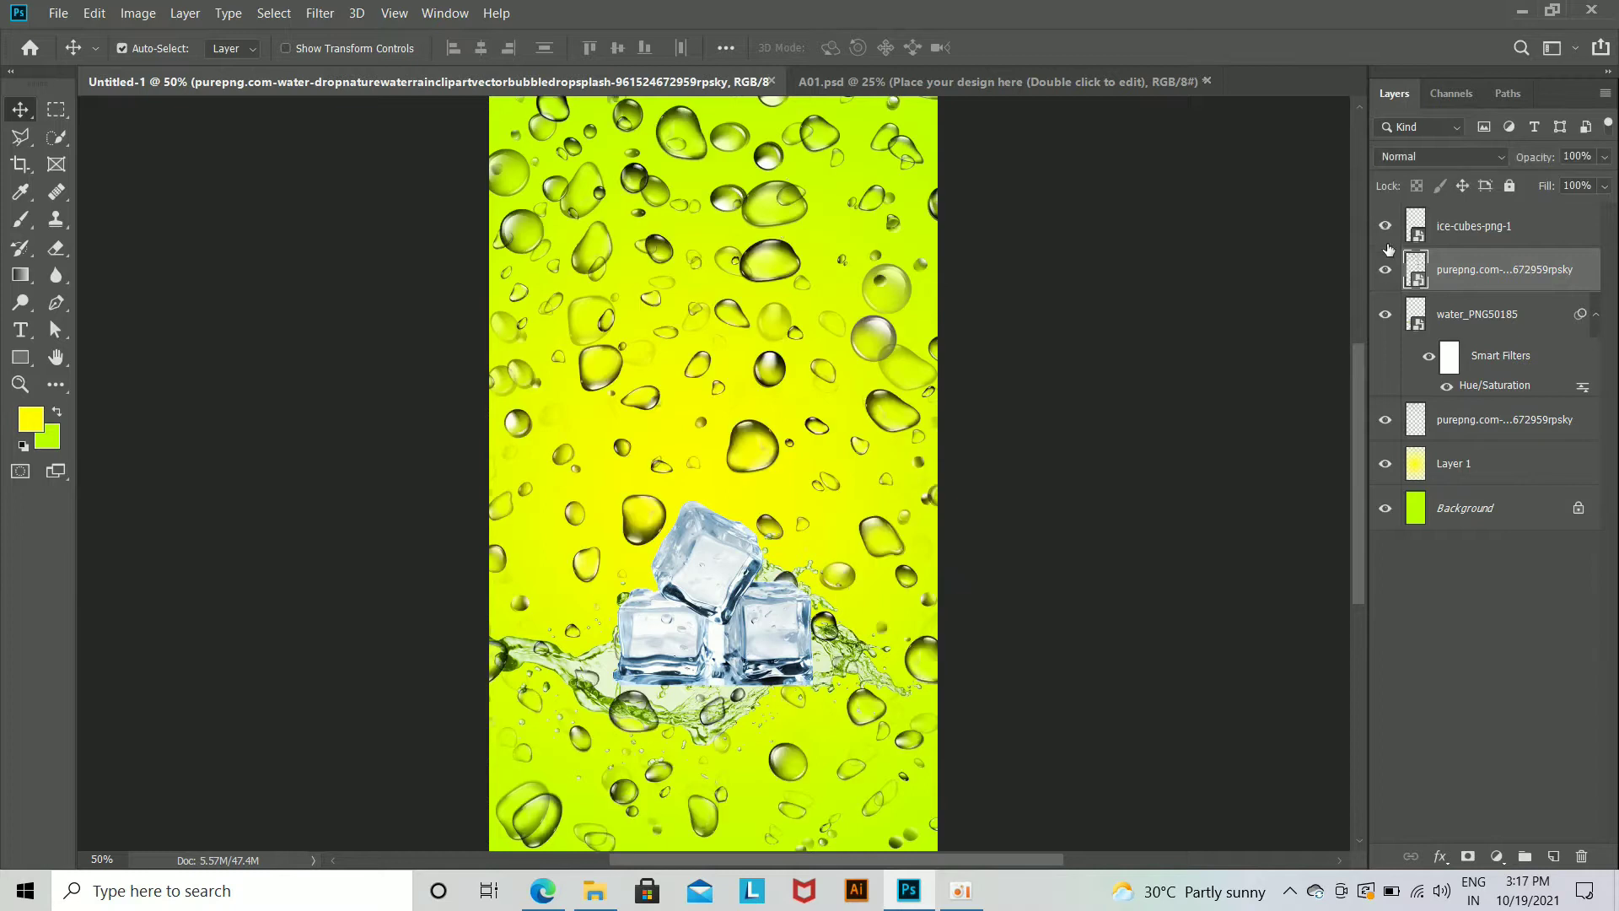
click(1385, 226)
click(1386, 226)
click(1382, 419)
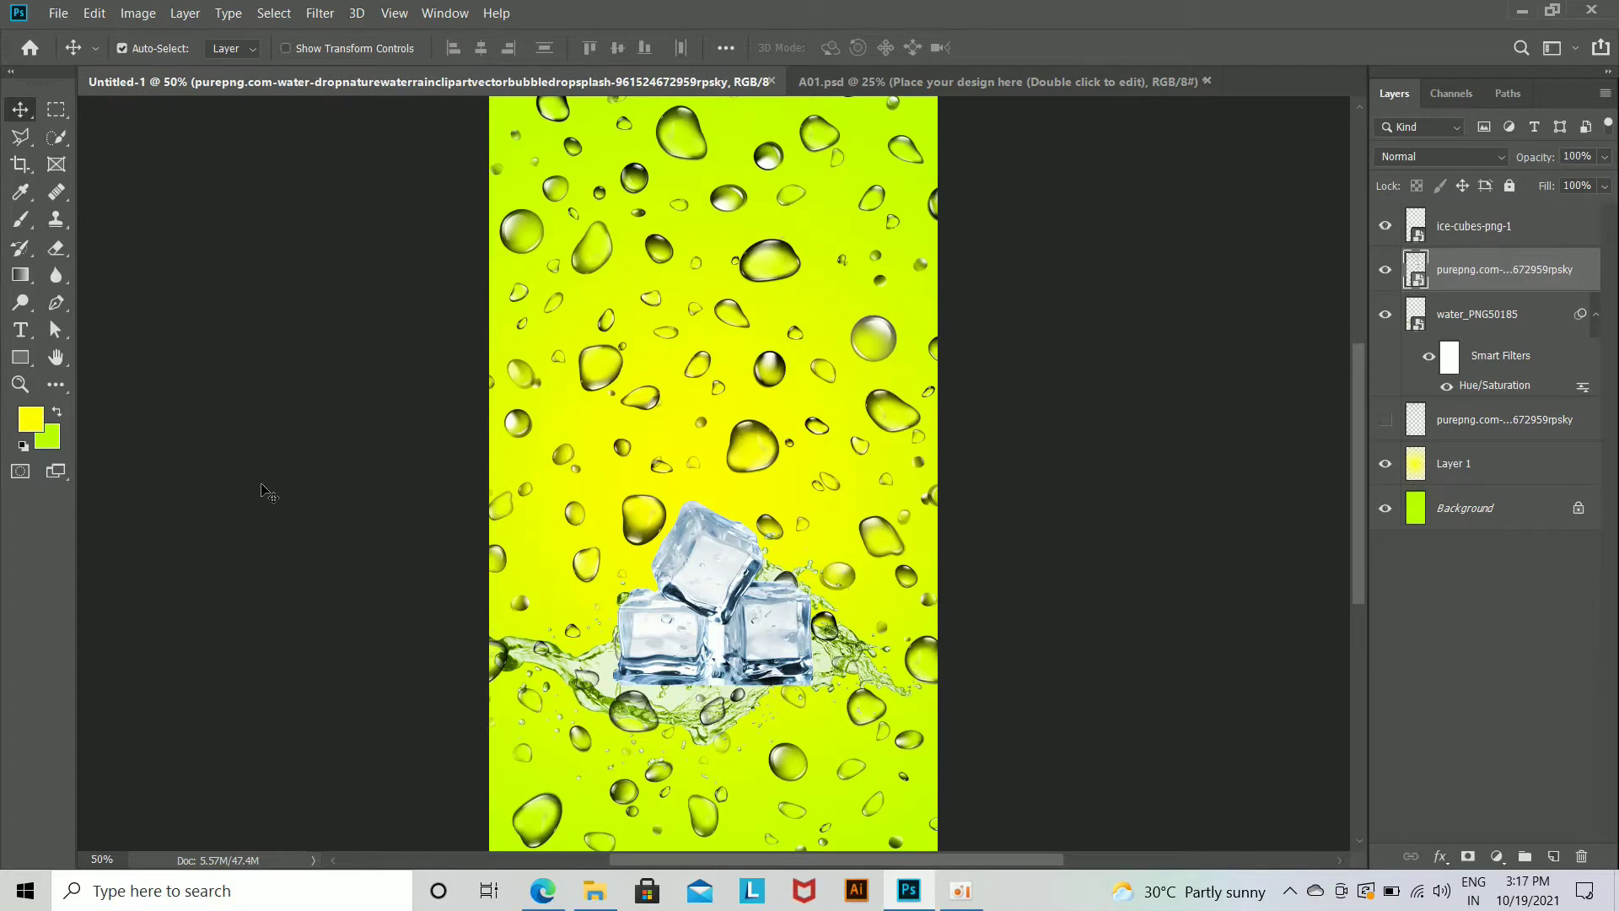
click(768, 629)
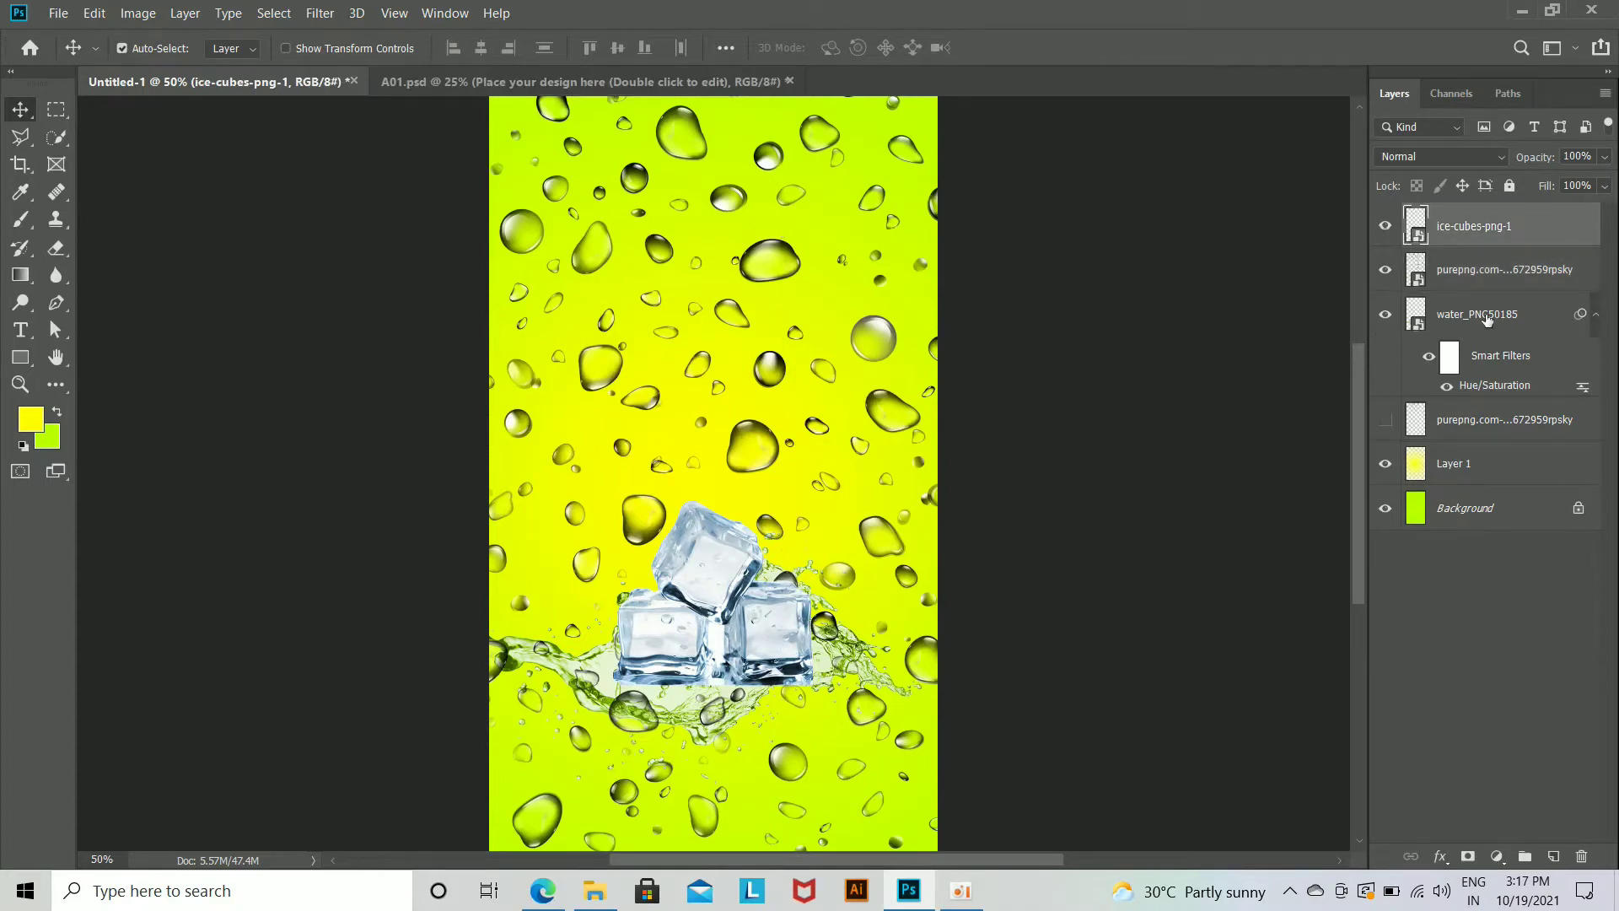
click(1489, 317)
ctrl+click(1486, 274)
key(ctrl+z)
mouse_move(779, 628)
mouse_down()
mouse_move(782, 666)
mouse_move(823, 715)
mouse_move(797, 640)
mouse_up()
ctrl+click(1225, 422)
click(1461, 262)
ctrl+click(1465, 232)
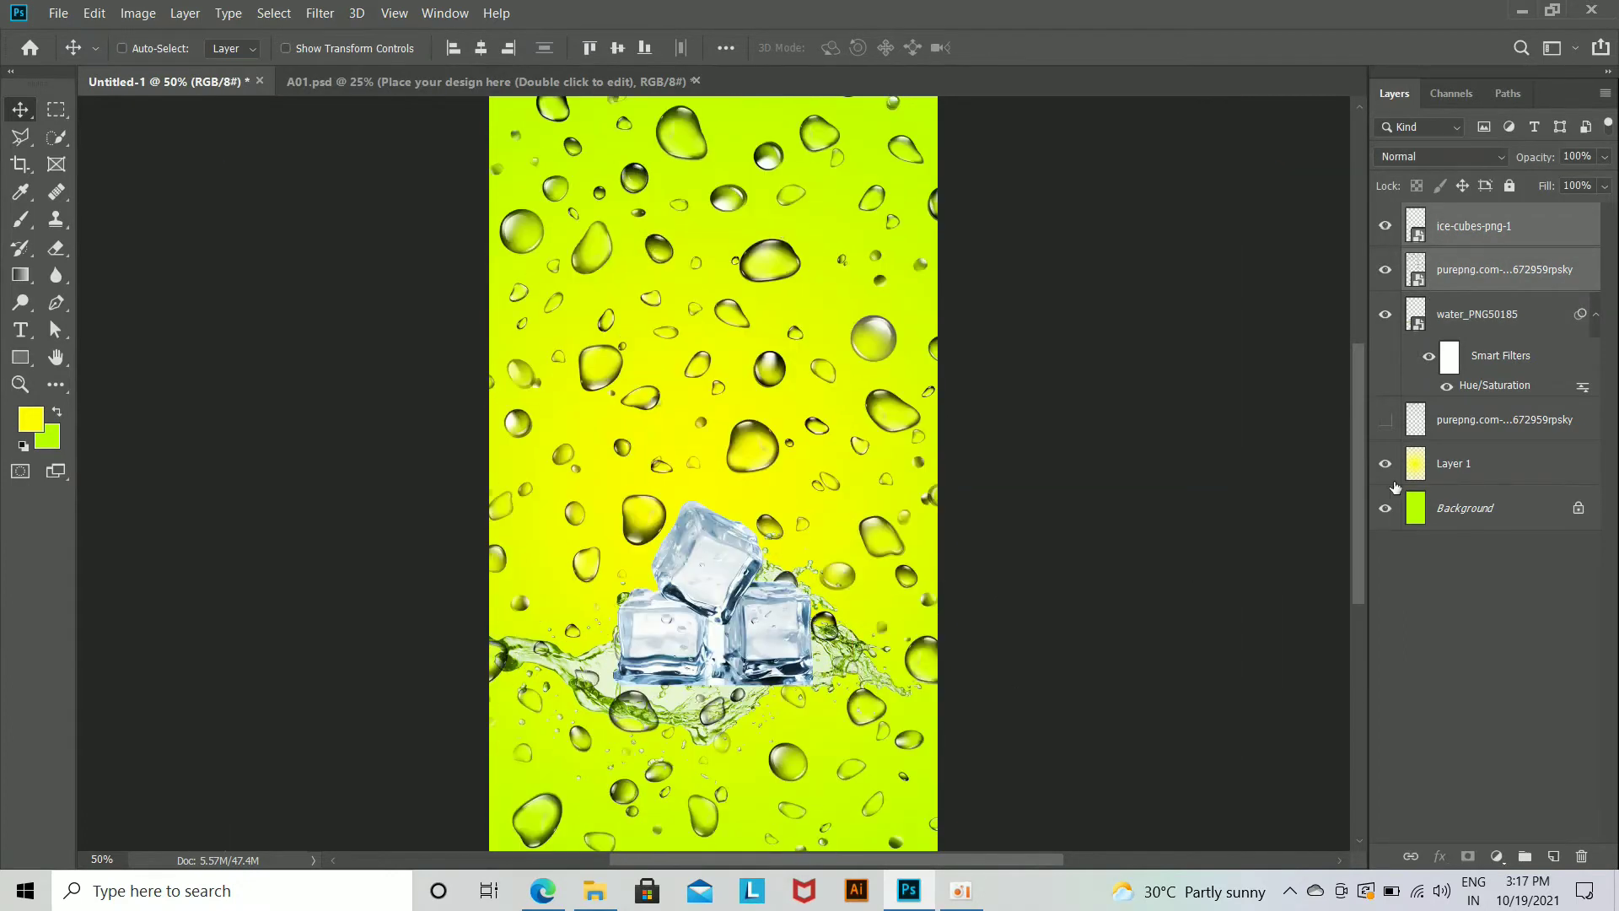
click(1320, 487)
Step: Delete the lower droplet layer beneath the water splash
click(1387, 423)
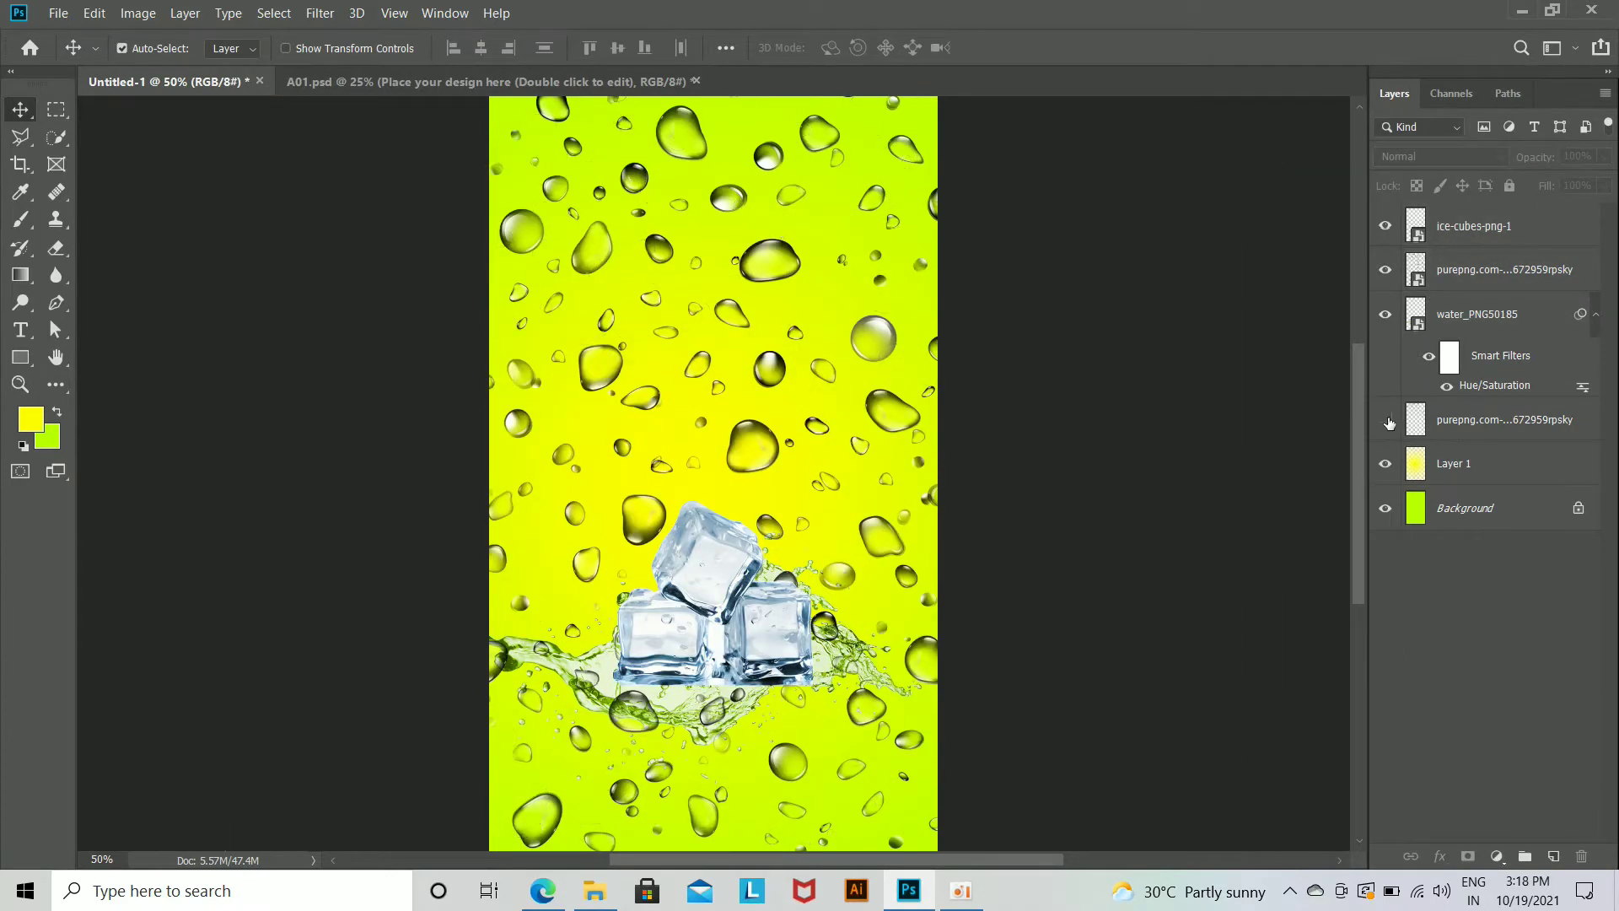
click(1507, 419)
key(Delete)
Step: Move the ice cubes and the water splash together down towards the bottom of the canvas
click(1385, 276)
click(1385, 320)
click(1385, 320)
click(1489, 303)
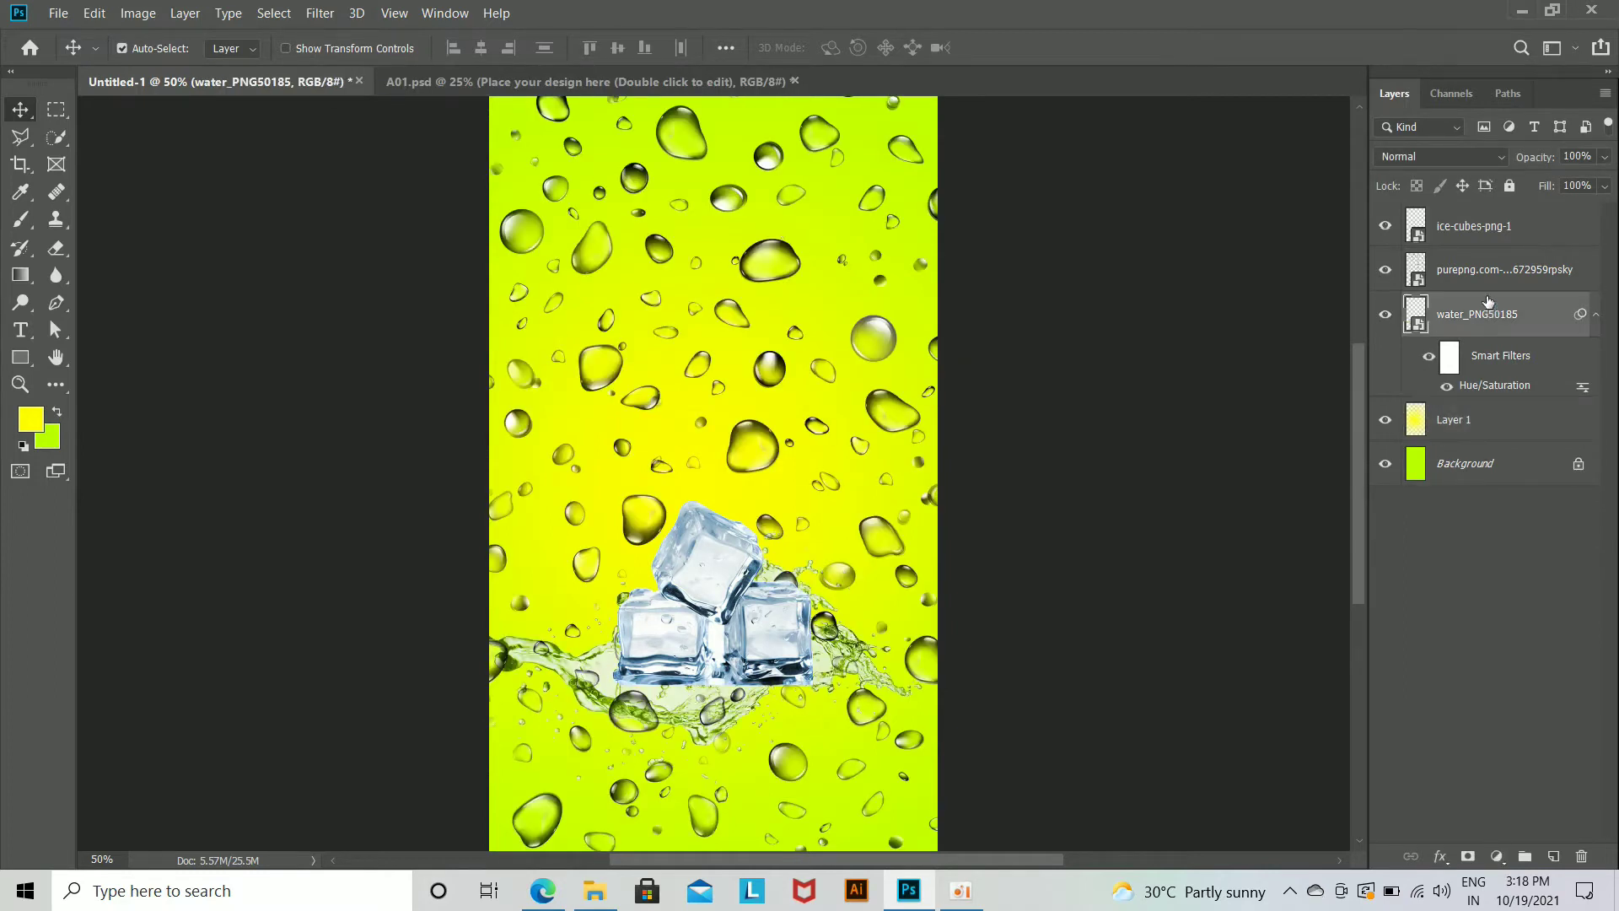
click(1472, 228)
drag(764, 618, 777, 711)
click(860, 403)
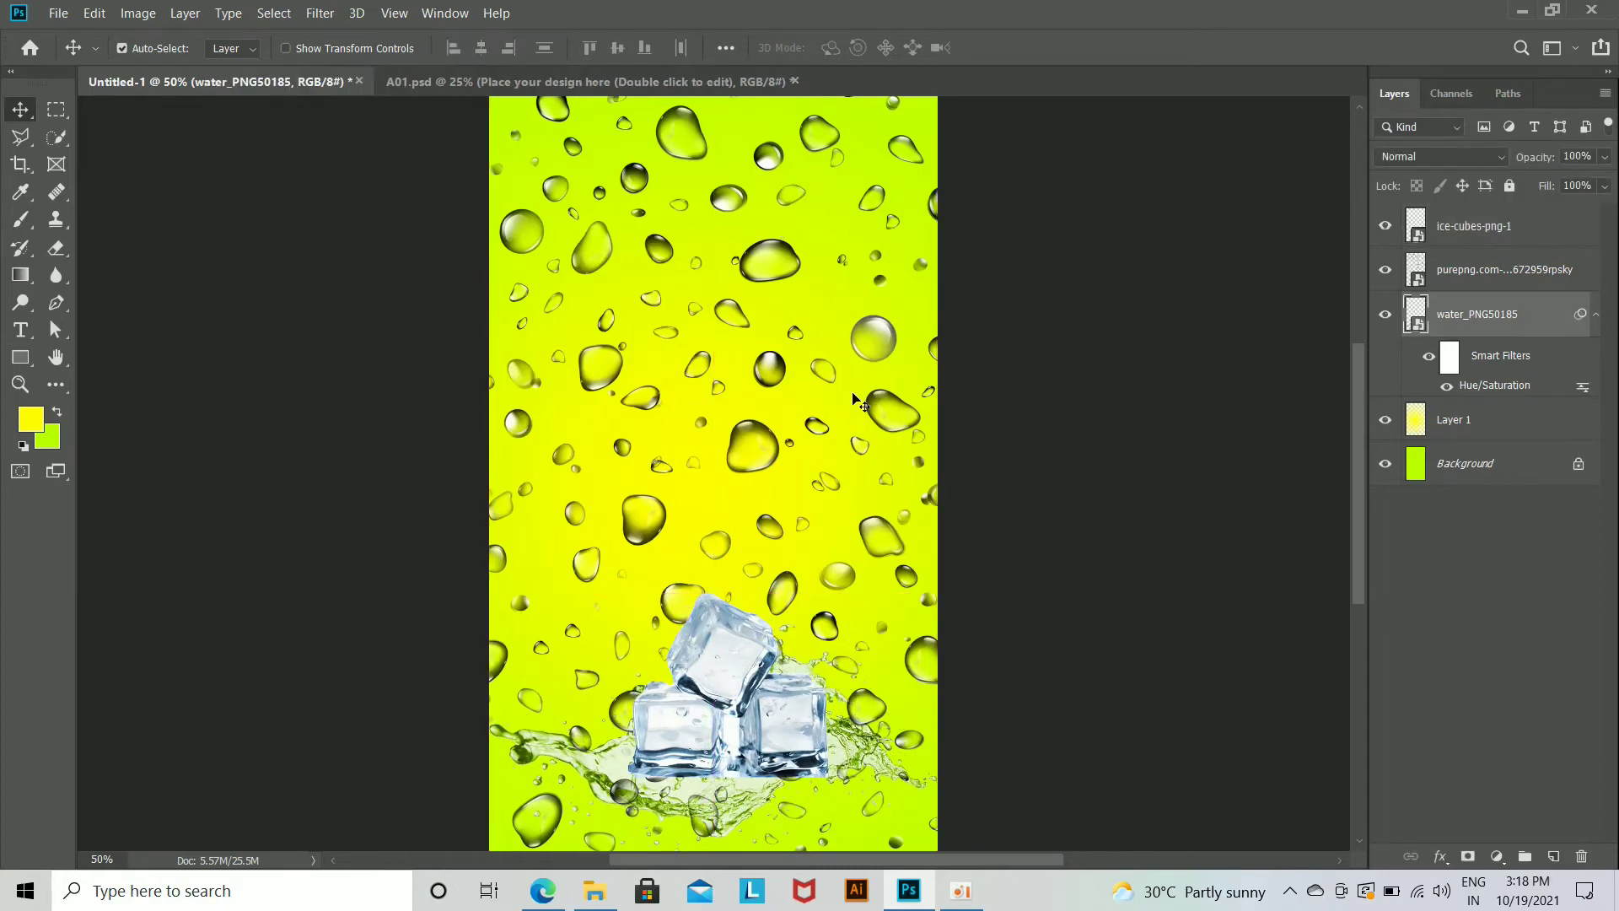
Step: Rasterize the remaining water-drop layer for use with the Eraser
click(1385, 269)
click(1385, 269)
click(1484, 270)
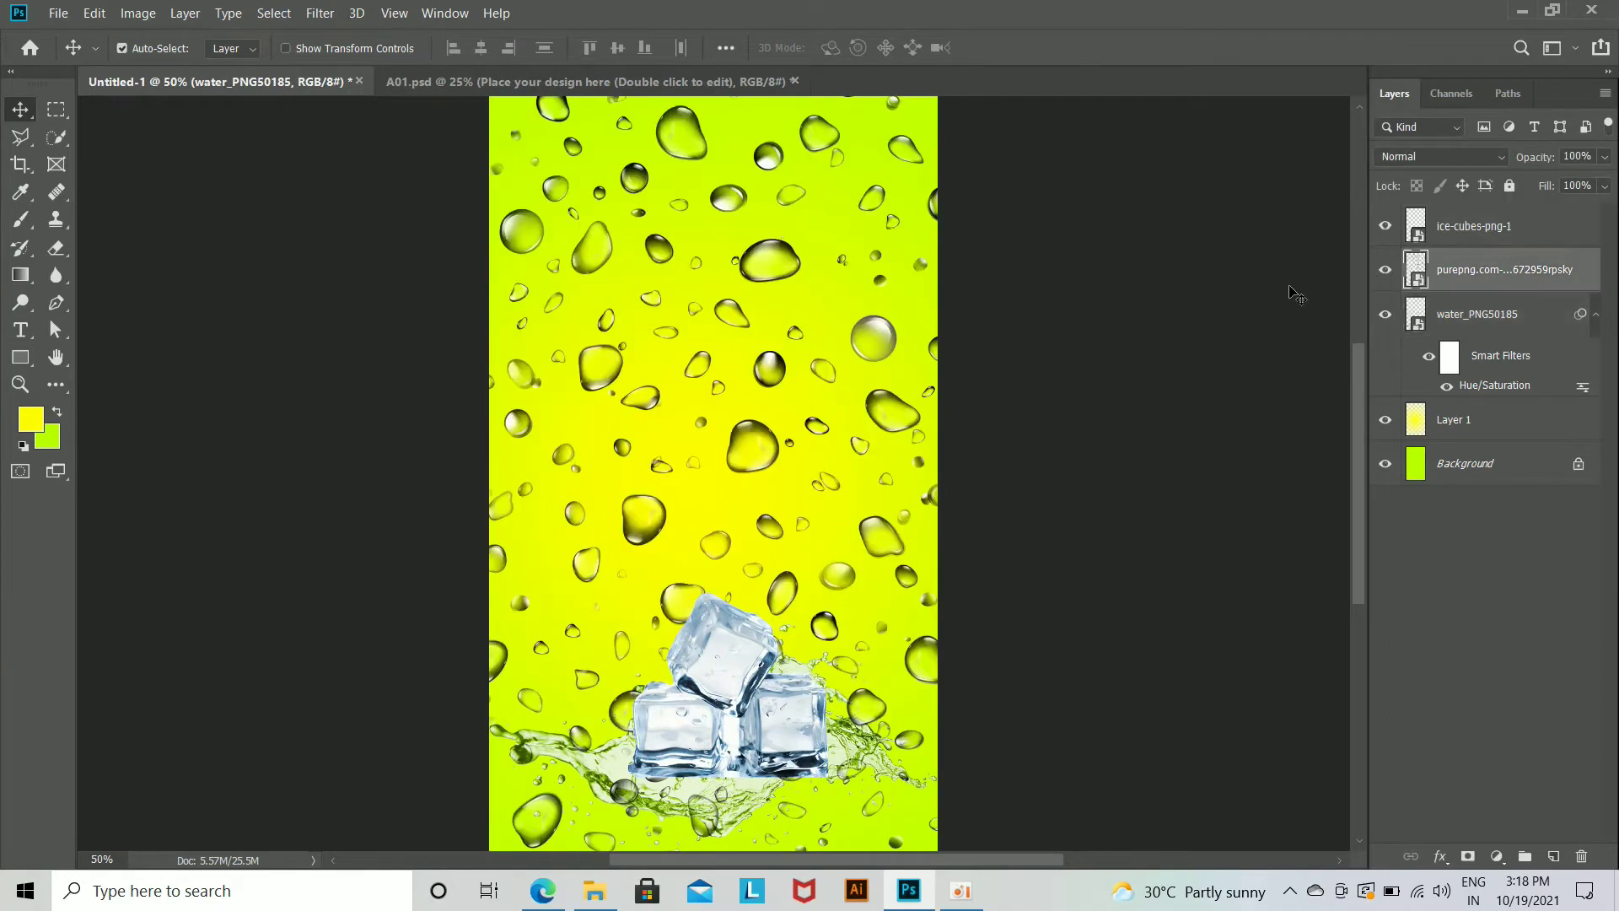
click(56, 248)
click(664, 401)
click(823, 365)
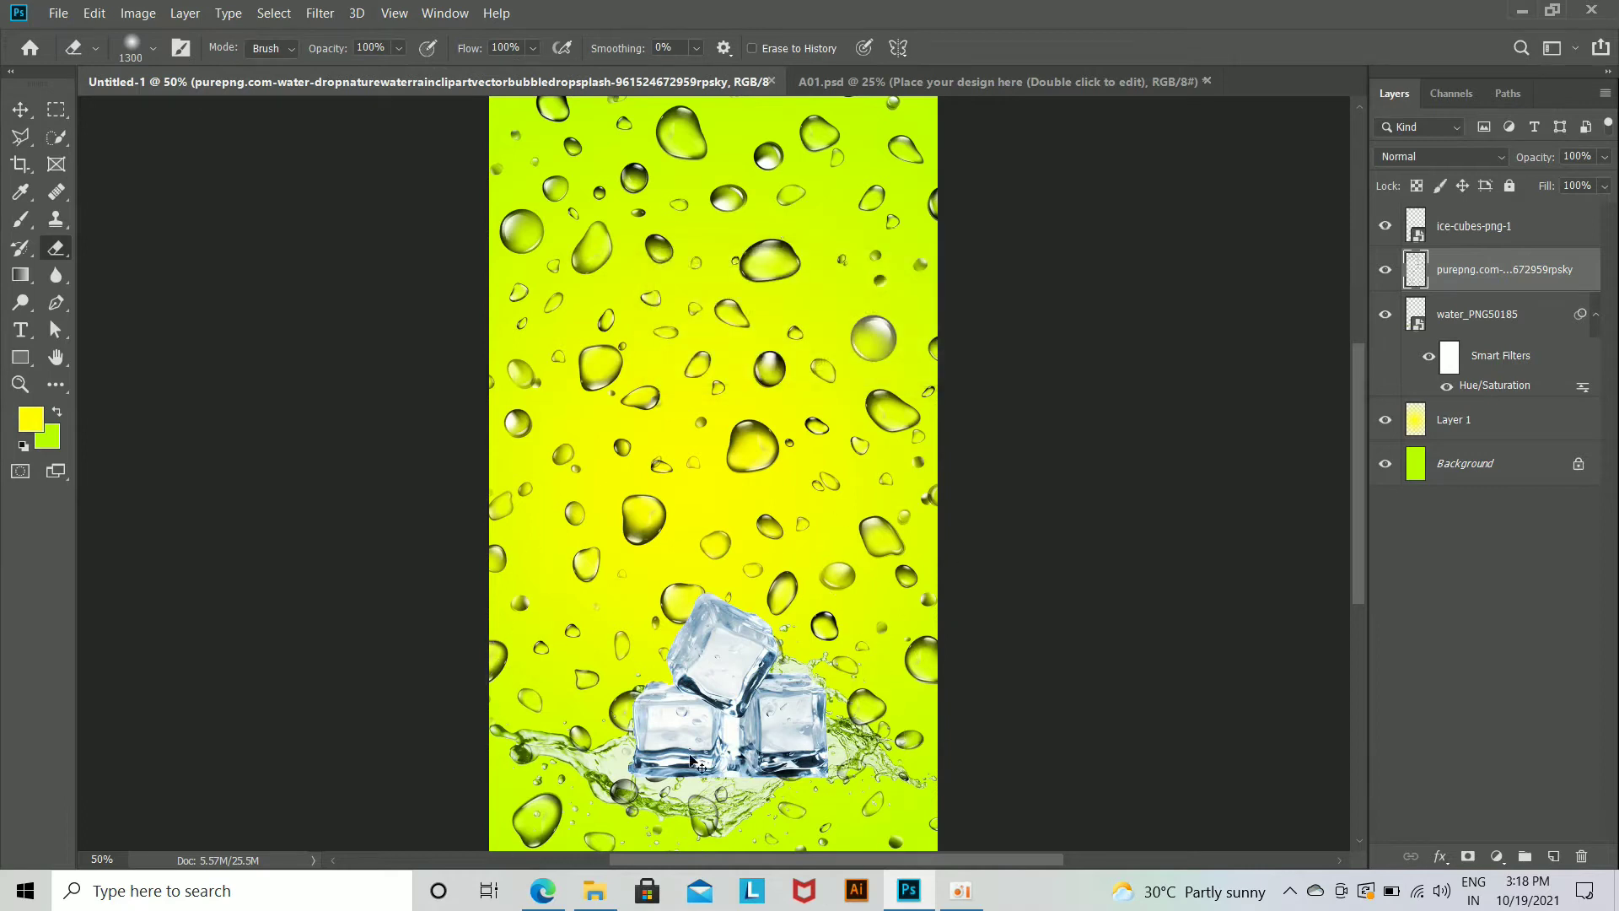
Step: Erase the droplets across the bottom of the canvas around the splash and ice with the soft 1300 px eraser
key(ctrl+minus)
key(ctrl+minus)
mouse_move(656, 719)
mouse_down()
mouse_move(939, 741)
mouse_move(835, 672)
mouse_move(1070, 809)
mouse_up()
click(20, 110)
key(ctrl+plus)
key(ctrl+plus)
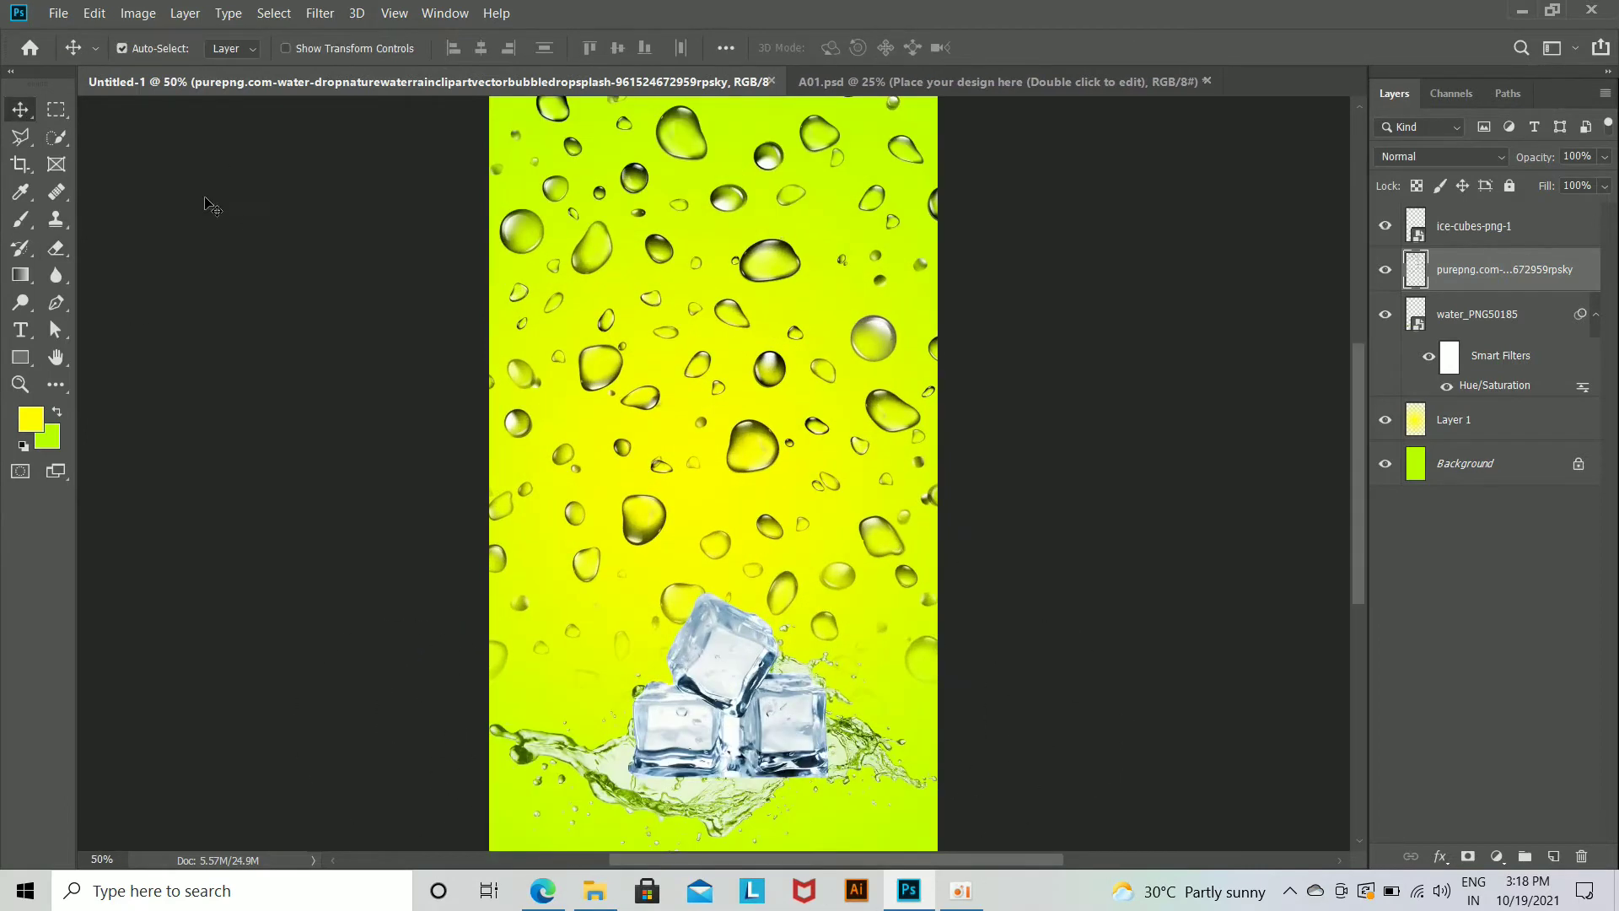
Step: Raise the droplet layer above the ice cubes and nudge the ice cubes and splash slightly down together
drag(1472, 271, 1475, 233)
click(1494, 279)
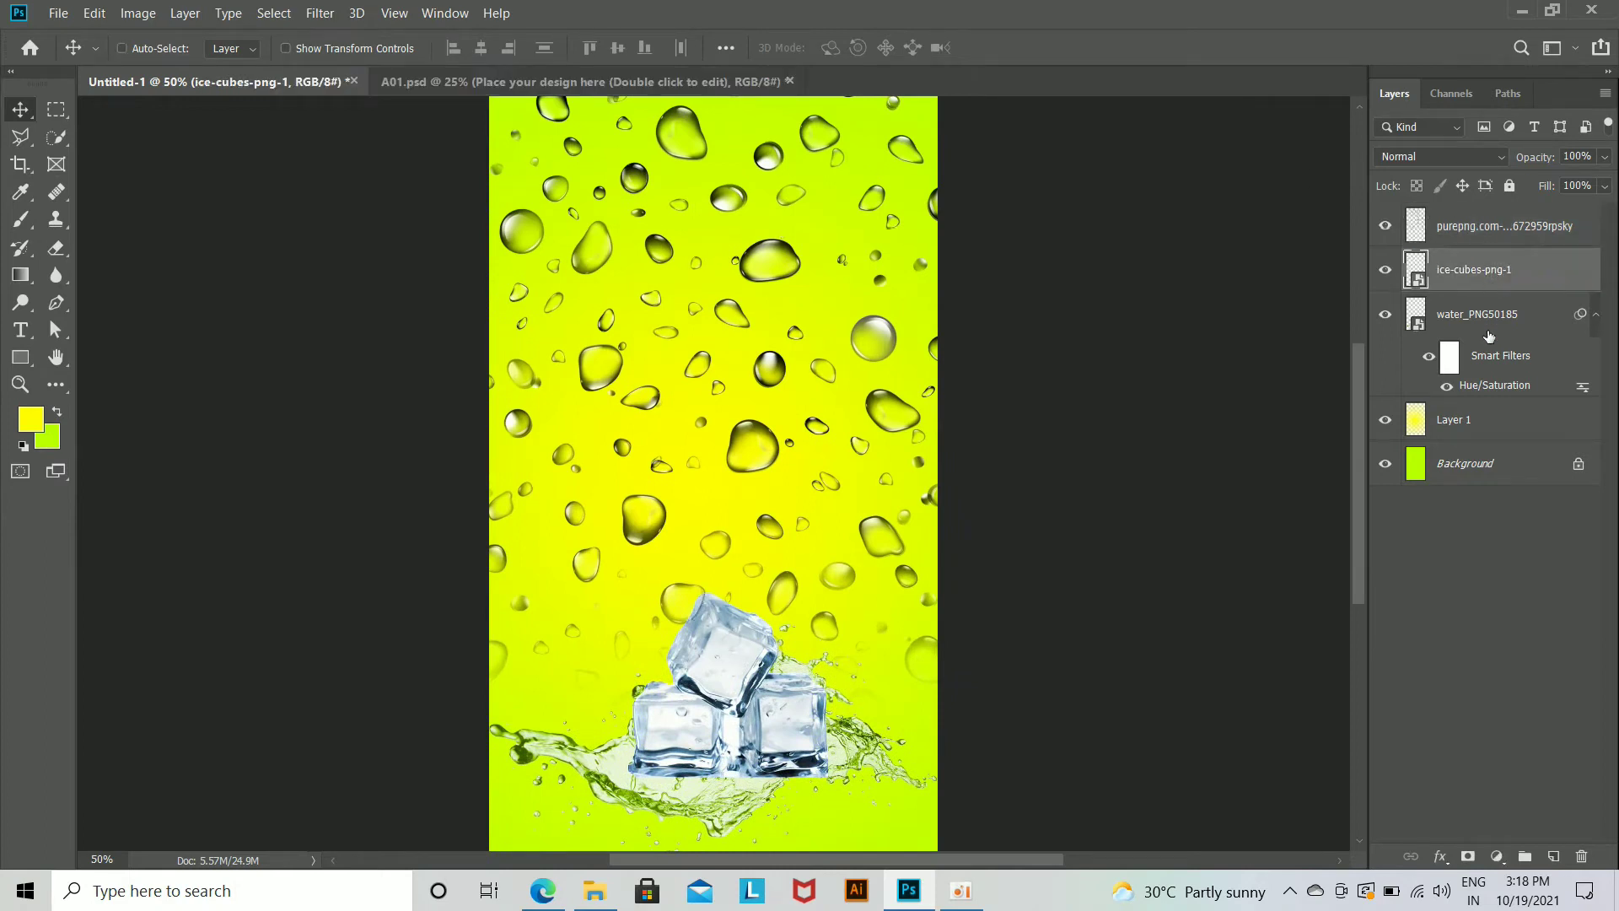
ctrl+click(1488, 324)
key(ctrl+Down)
key(ctrl+Down)
key(ctrl+Down)
key(ctrl+Down)
key(ctrl+Down)
key(ctrl+Down)
key(ctrl+Down)
key(ctrl+Down)
key(ctrl+Down)
key(ctrl+Down)
key(ctrl+Down)
key(ctrl+Down)
key(ctrl+Down)
key(ctrl+Down)
key(ctrl+Down)
key(ctrl+Down)
key(ctrl+Down)
key(ctrl+Down)
key(ctrl+Down)
key(ctrl+Down)
key(ctrl+Down)
key(ctrl+Down)
key(ctrl+Down)
key(ctrl+Down)
key(ctrl+Down)
key(ctrl+Down)
key(ctrl+Down)
key(ctrl+Down)
key(ctrl+Down)
key(ctrl+Down)
key(ctrl+Down)
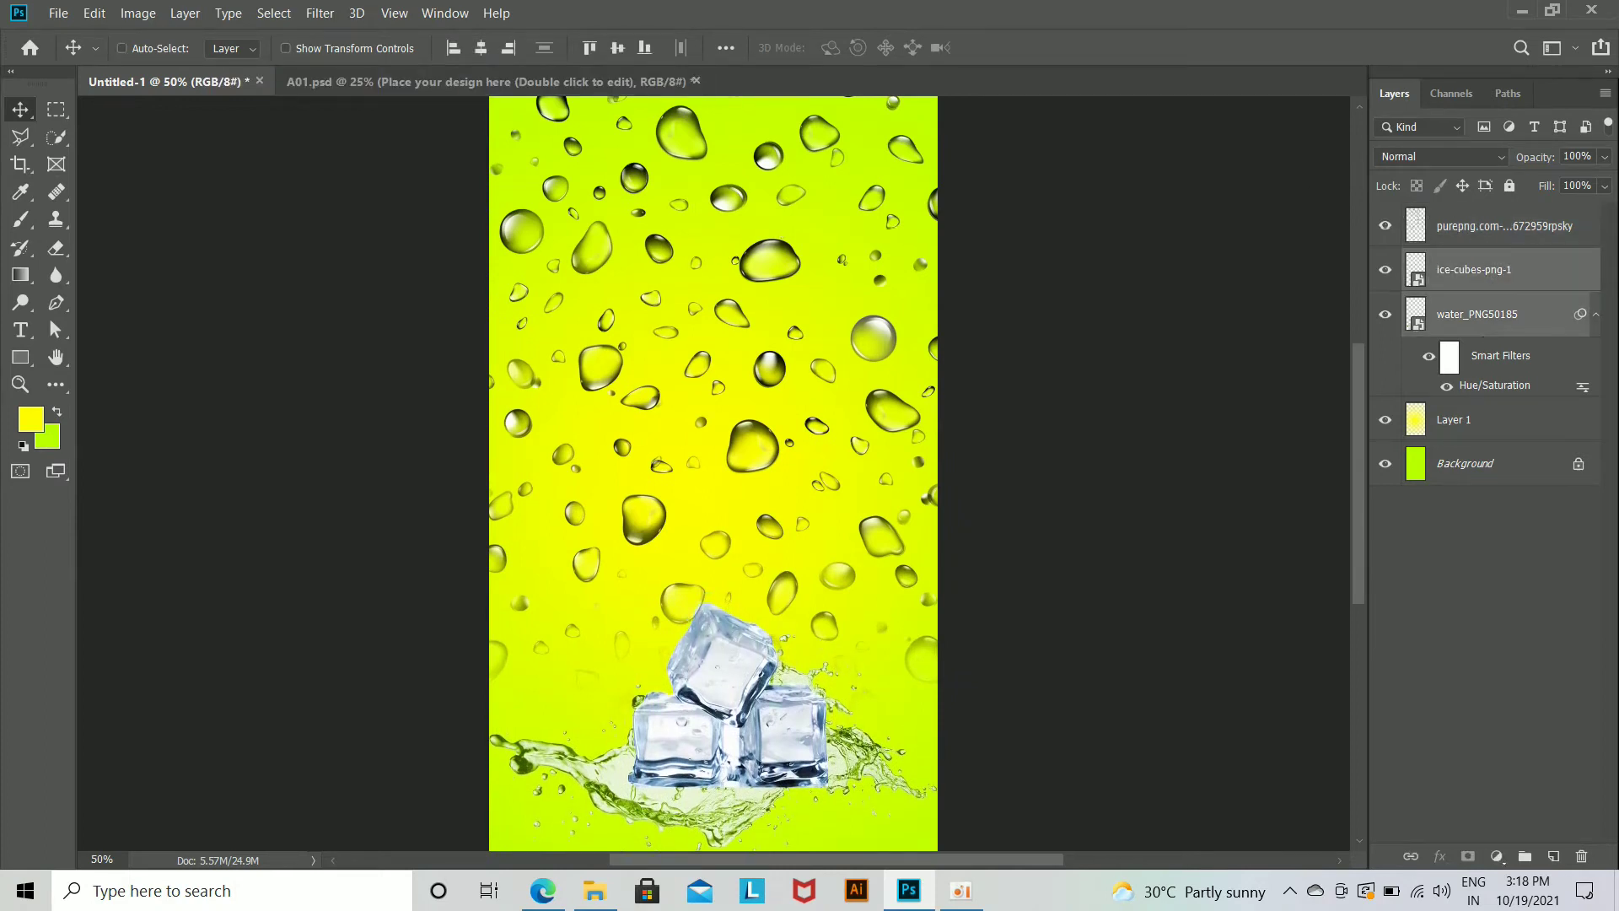
click(1428, 644)
Step: Reorder the layers so the splash is on top, with the ice cubes below it and the droplets beneath both
drag(1513, 234, 1496, 348)
key(ctrl+plus)
key(ctrl+minus)
Step: Add the text TIGER on the upper part of the poster and set its colour to black (000000)
click(22, 331)
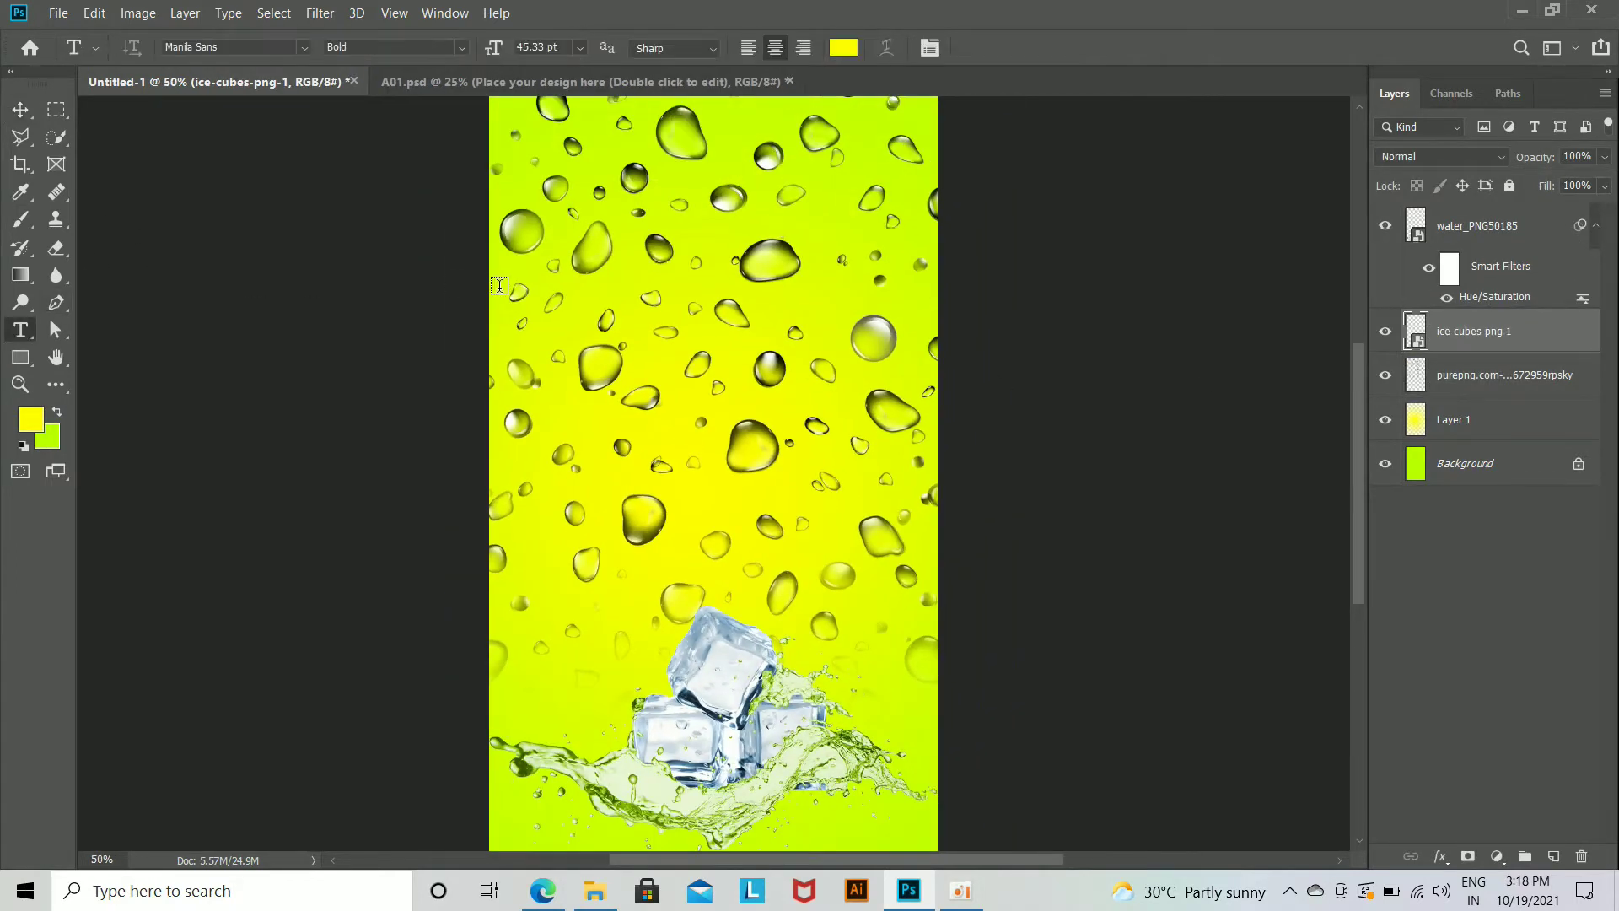
click(580, 348)
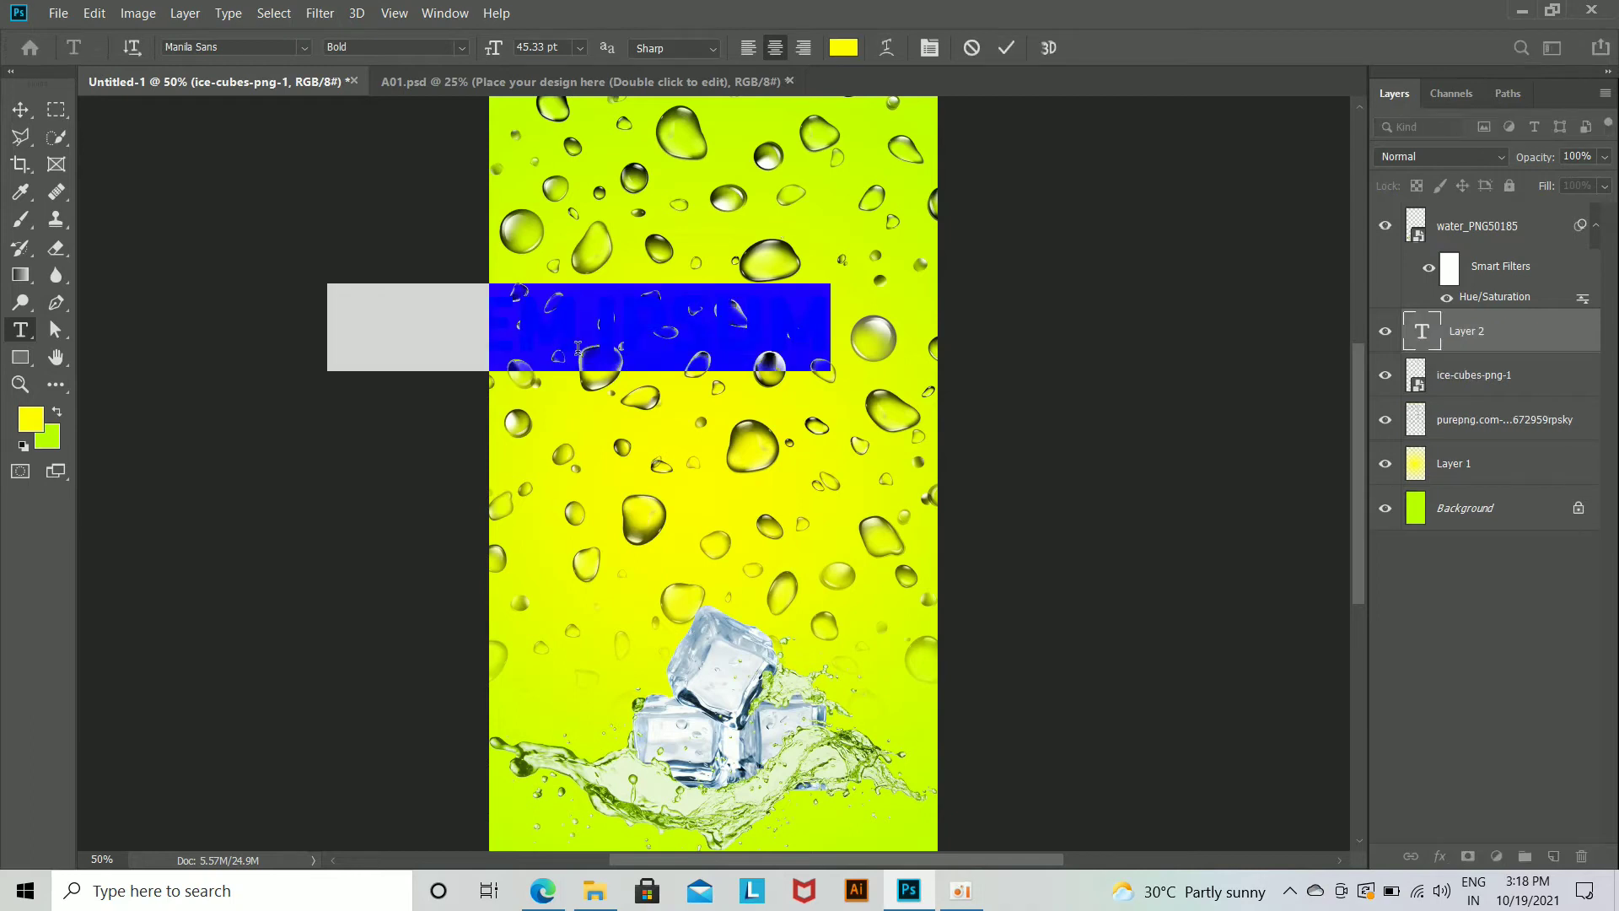
text(T)
key(ctrl+Return)
click(844, 47)
text(000000)
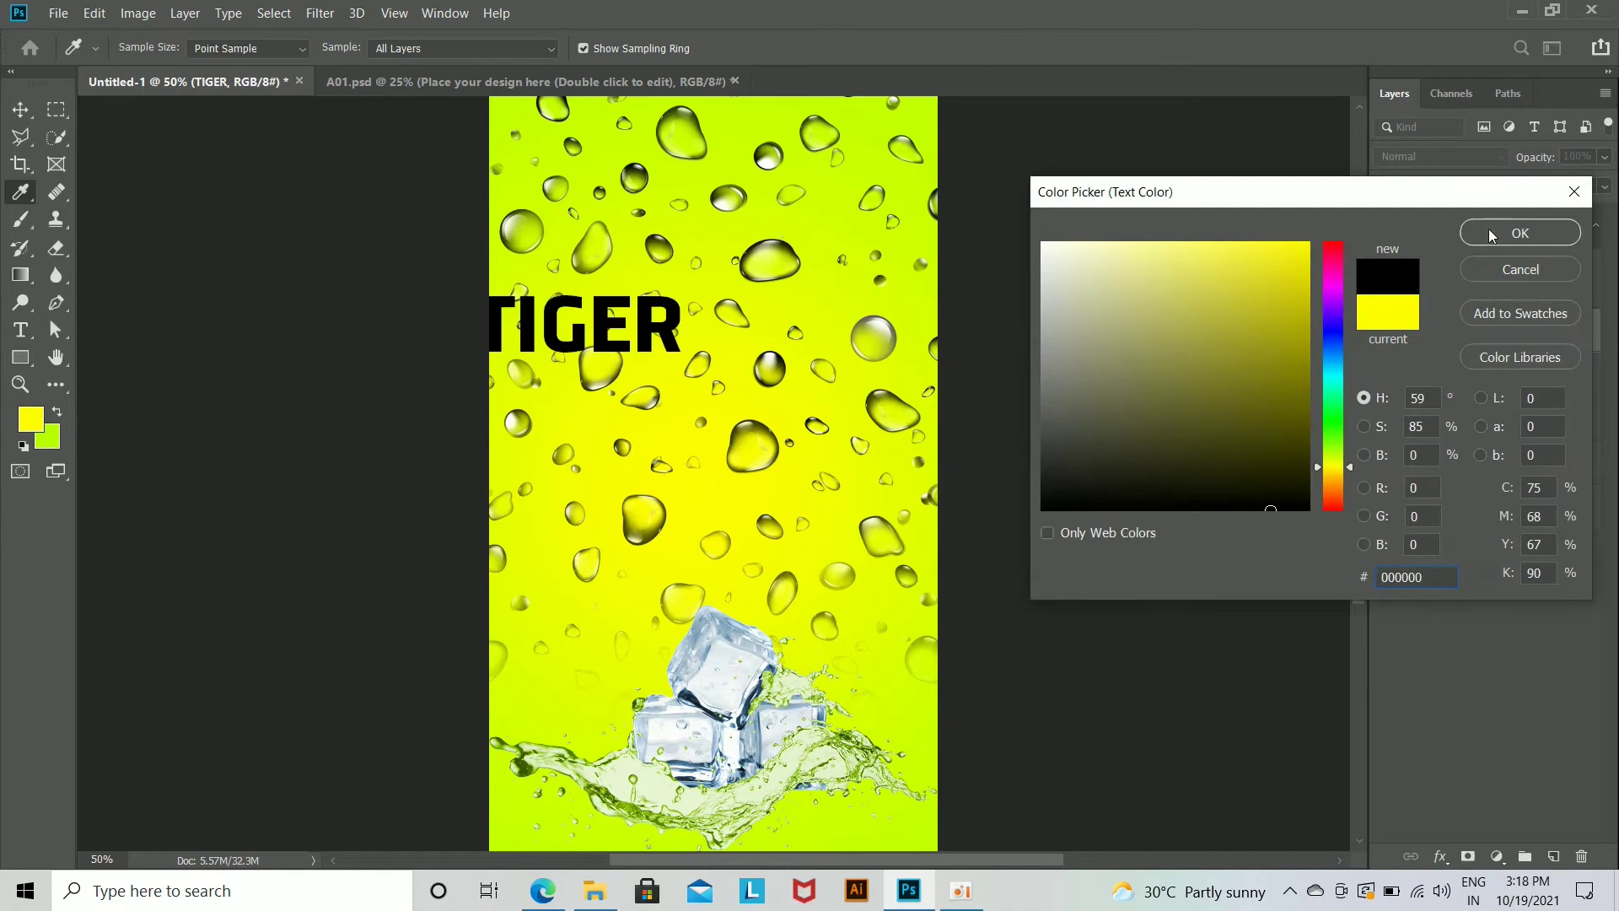
click(1489, 227)
Step: Move and enlarge TIGER to span most of the poster's width near the top, and hide the water-drop layer
key(v)
drag(683, 348, 867, 310)
key(ctrl+t)
drag(806, 263, 792, 303)
key(Return)
click(1385, 419)
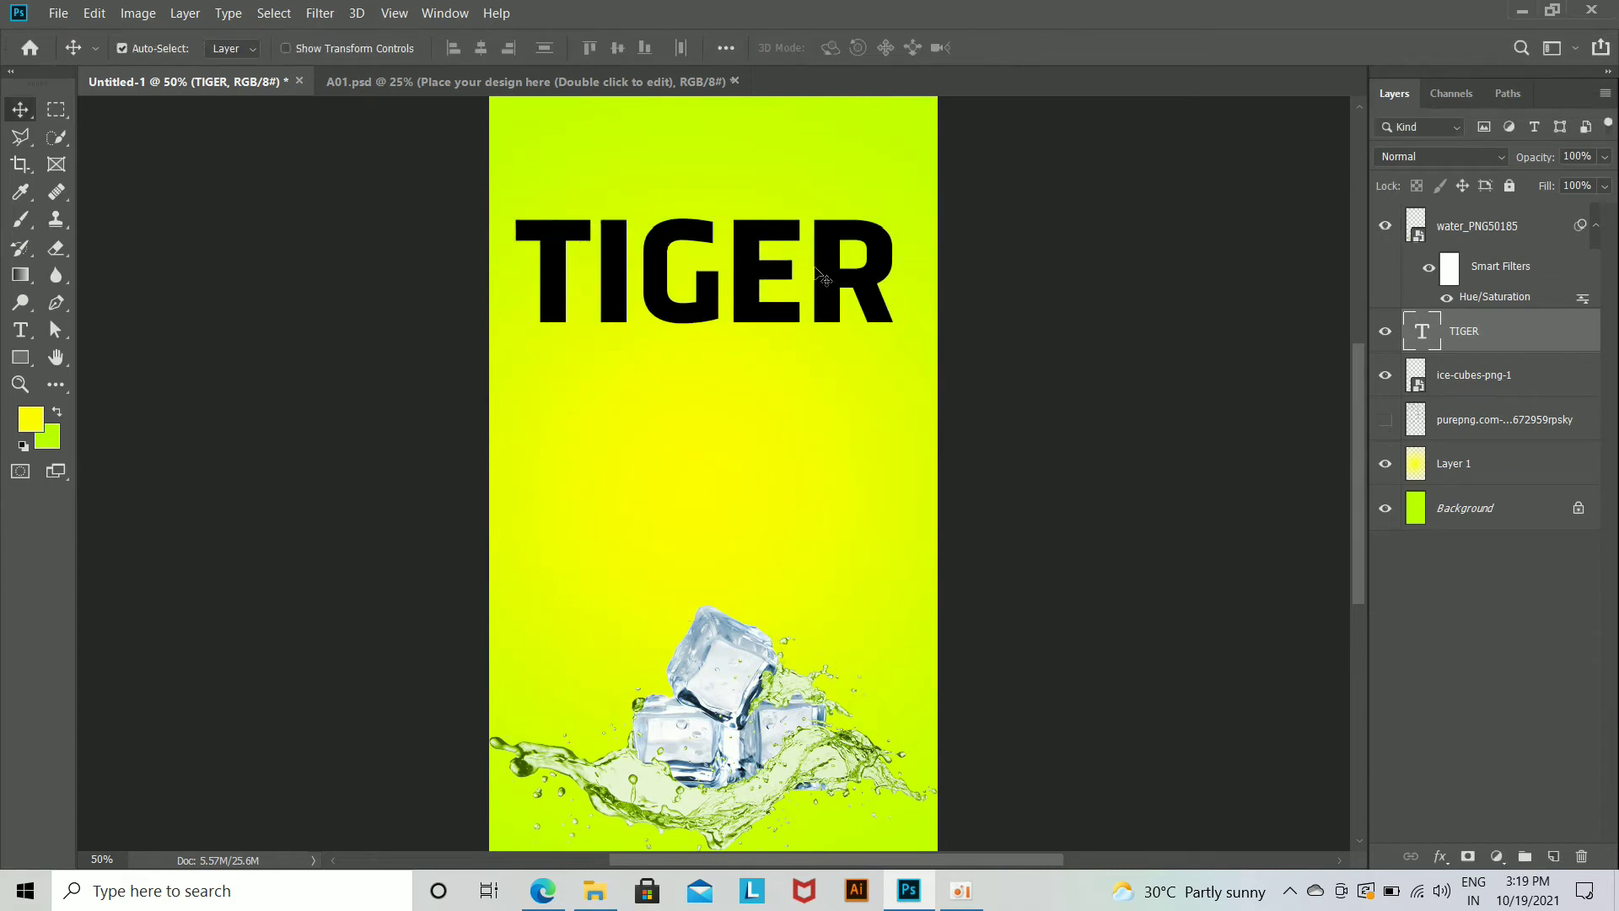
Step: Duplicate TIGER into four stacked lines above the ice cubes and nudge all four lines up together
drag(755, 314, 793, 588)
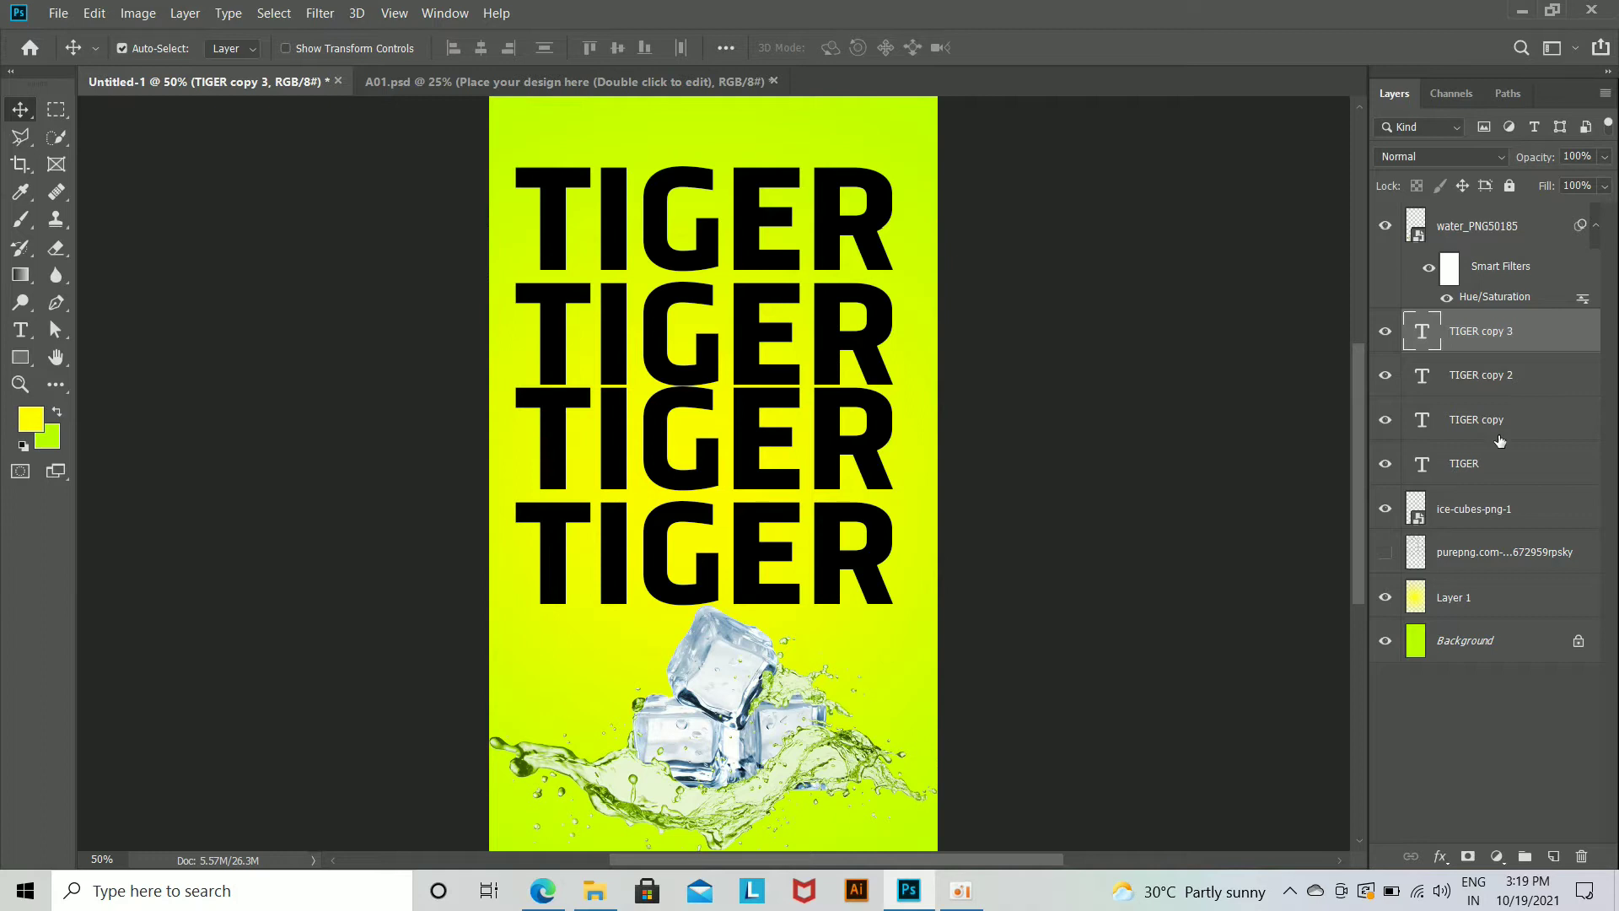
shift+click(1491, 474)
key(shift+Up)
key(shift+Up)
key(shift+Up)
key(shift+Up)
key(shift+Up)
key(shift+Up)
key(shift+Up)
key(shift+Up)
key(shift+Up)
key(shift+Up)
key(shift+Up)
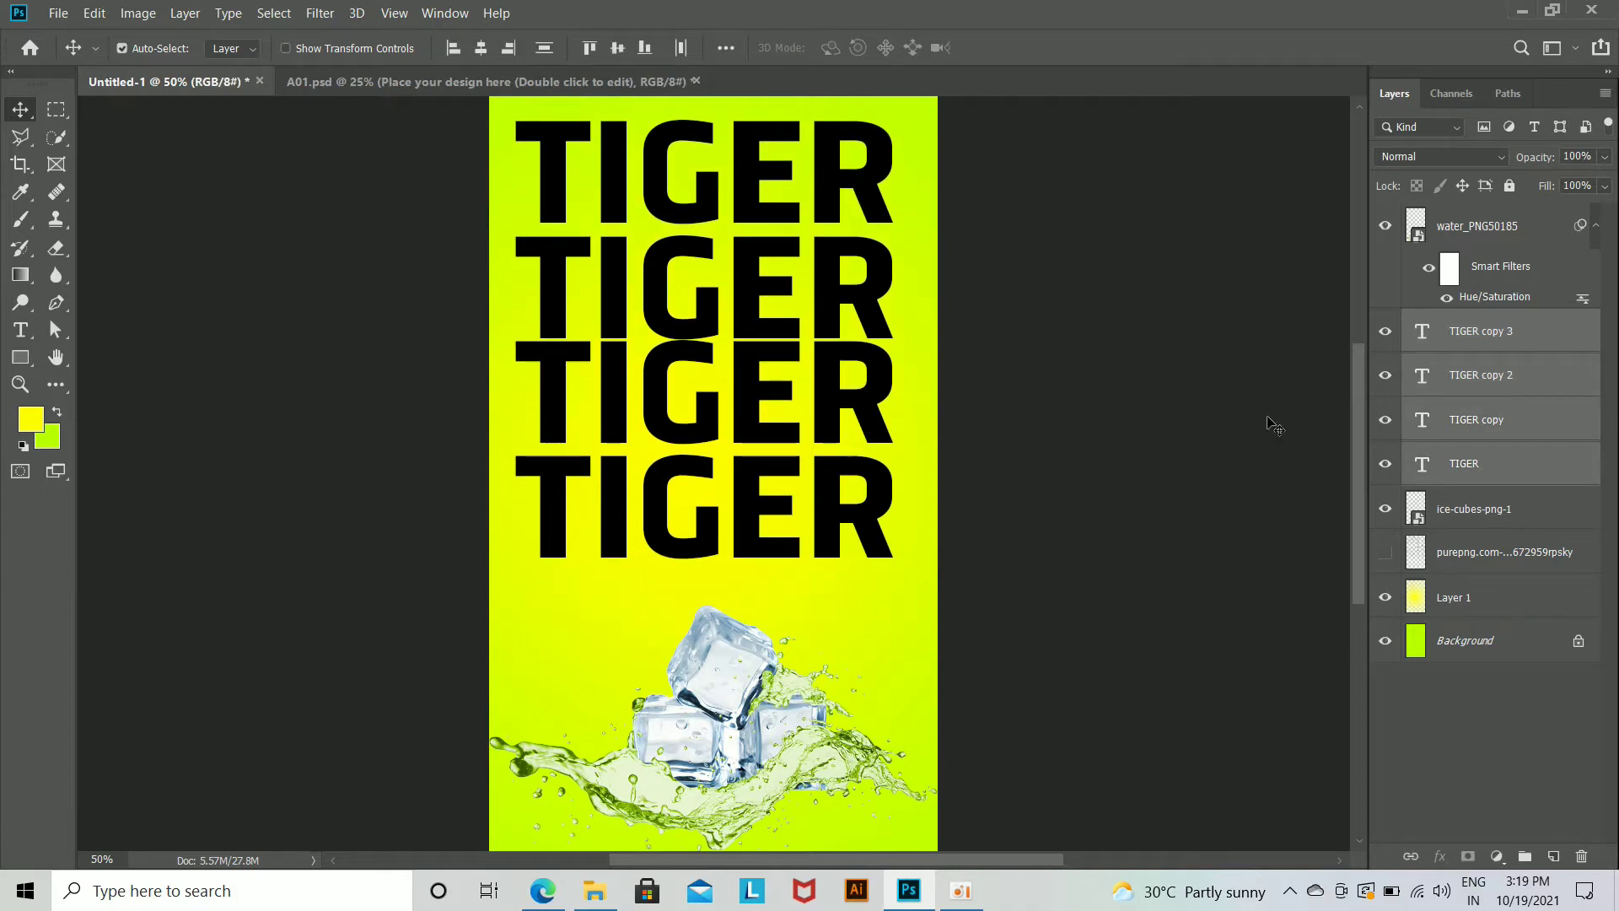
Step: Add Bevel & Emboss without texture and a 3 px black inside stroke to the original TIGER layer
click(1269, 424)
click(1576, 477)
double_click(1575, 477)
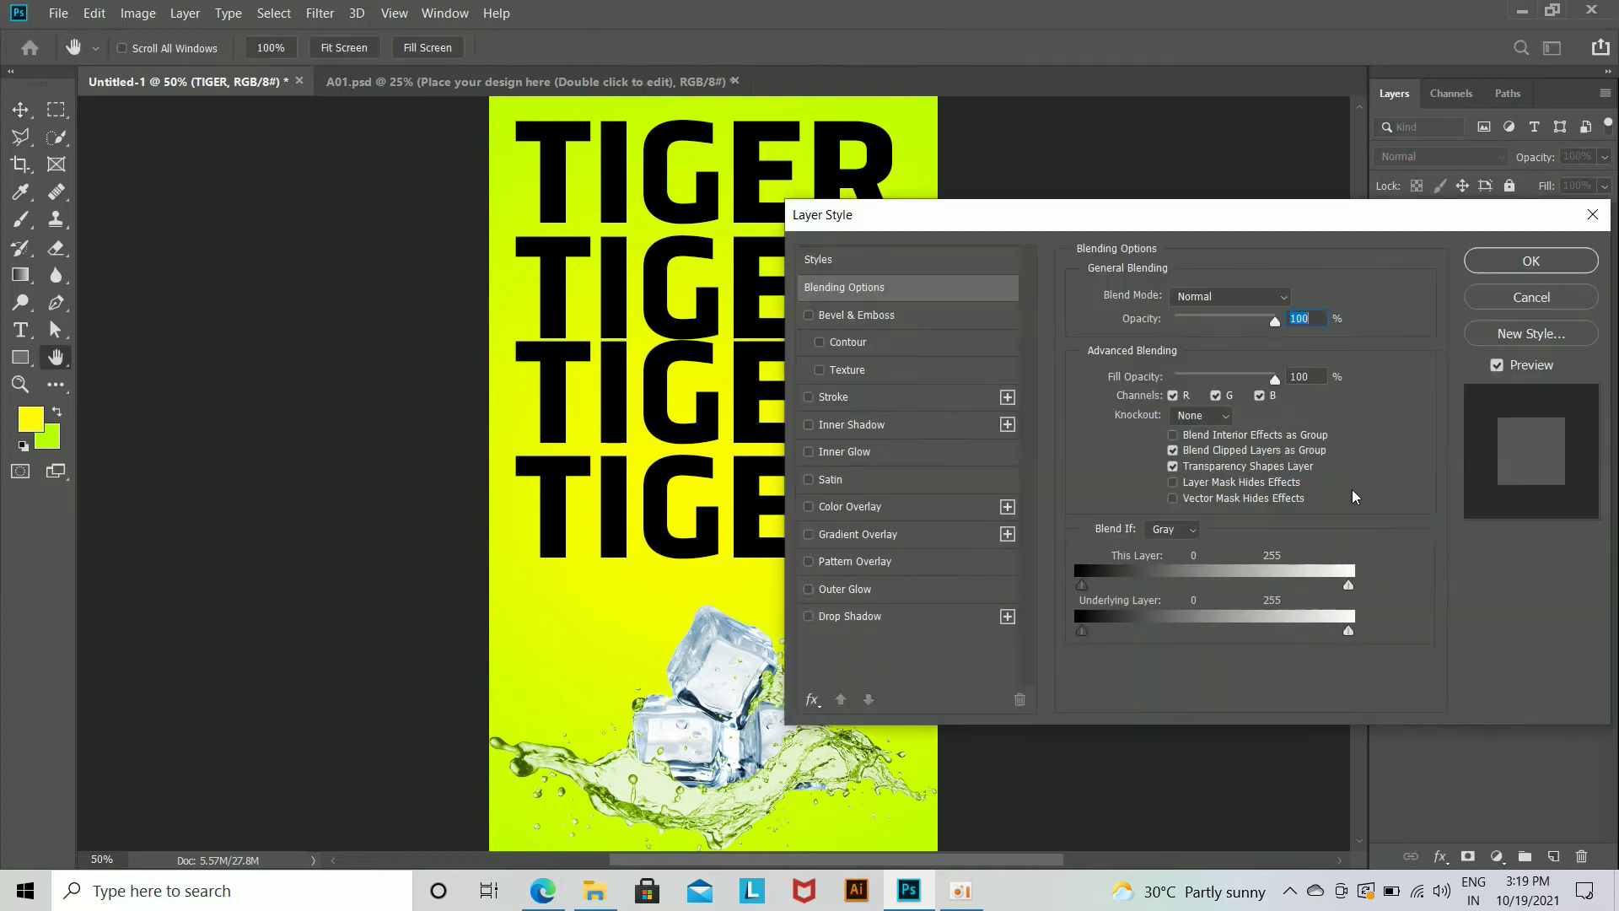
click(871, 373)
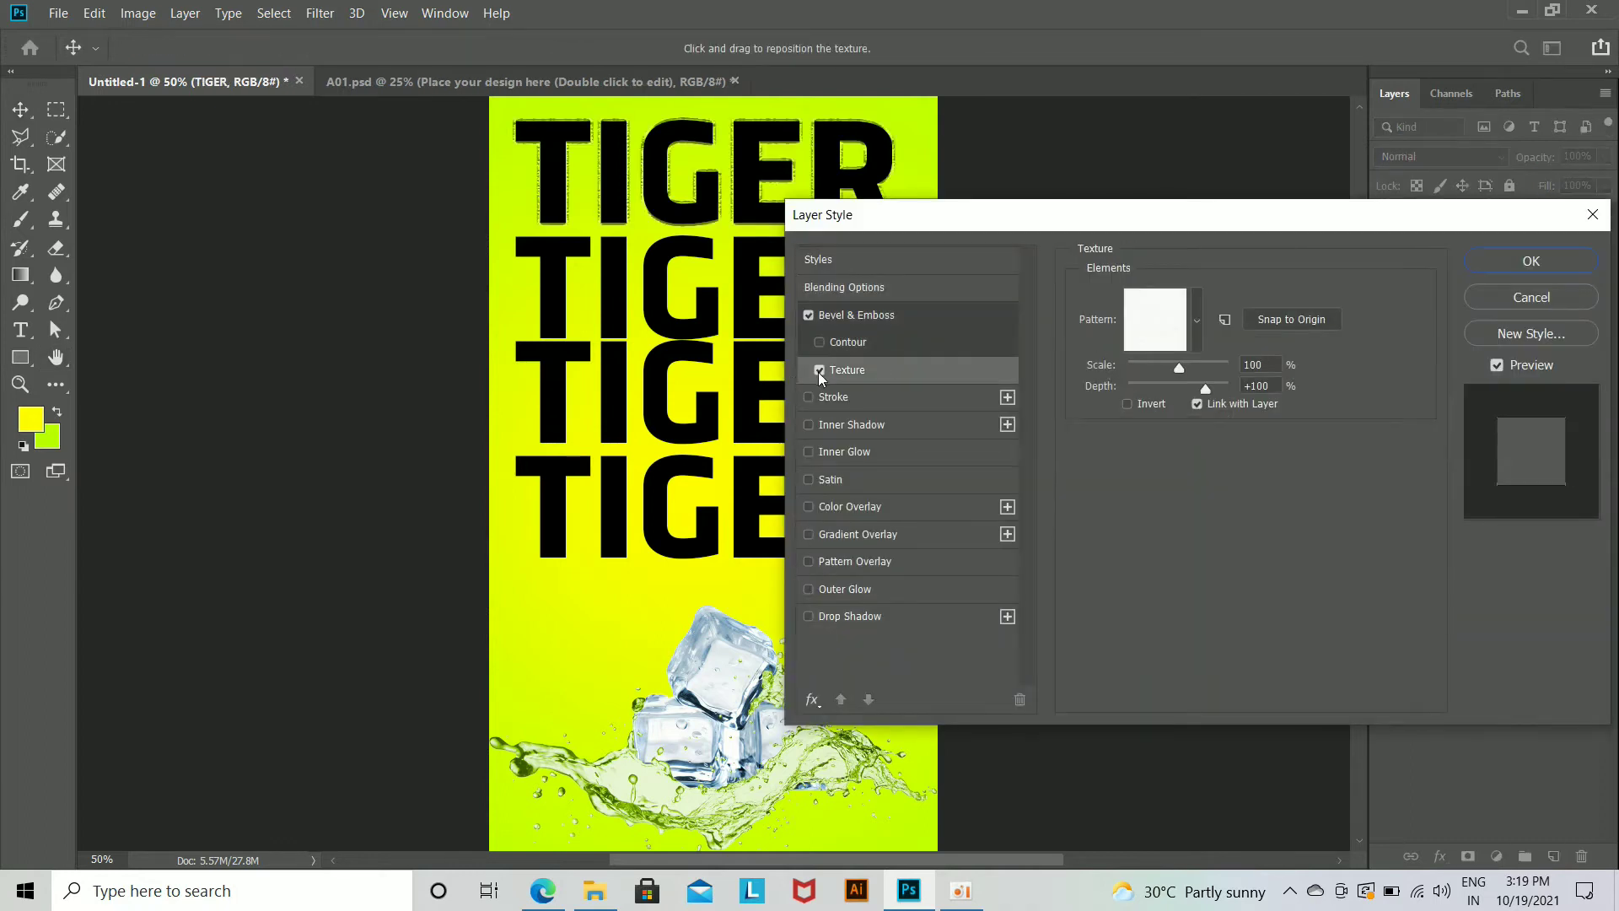
click(820, 371)
click(850, 401)
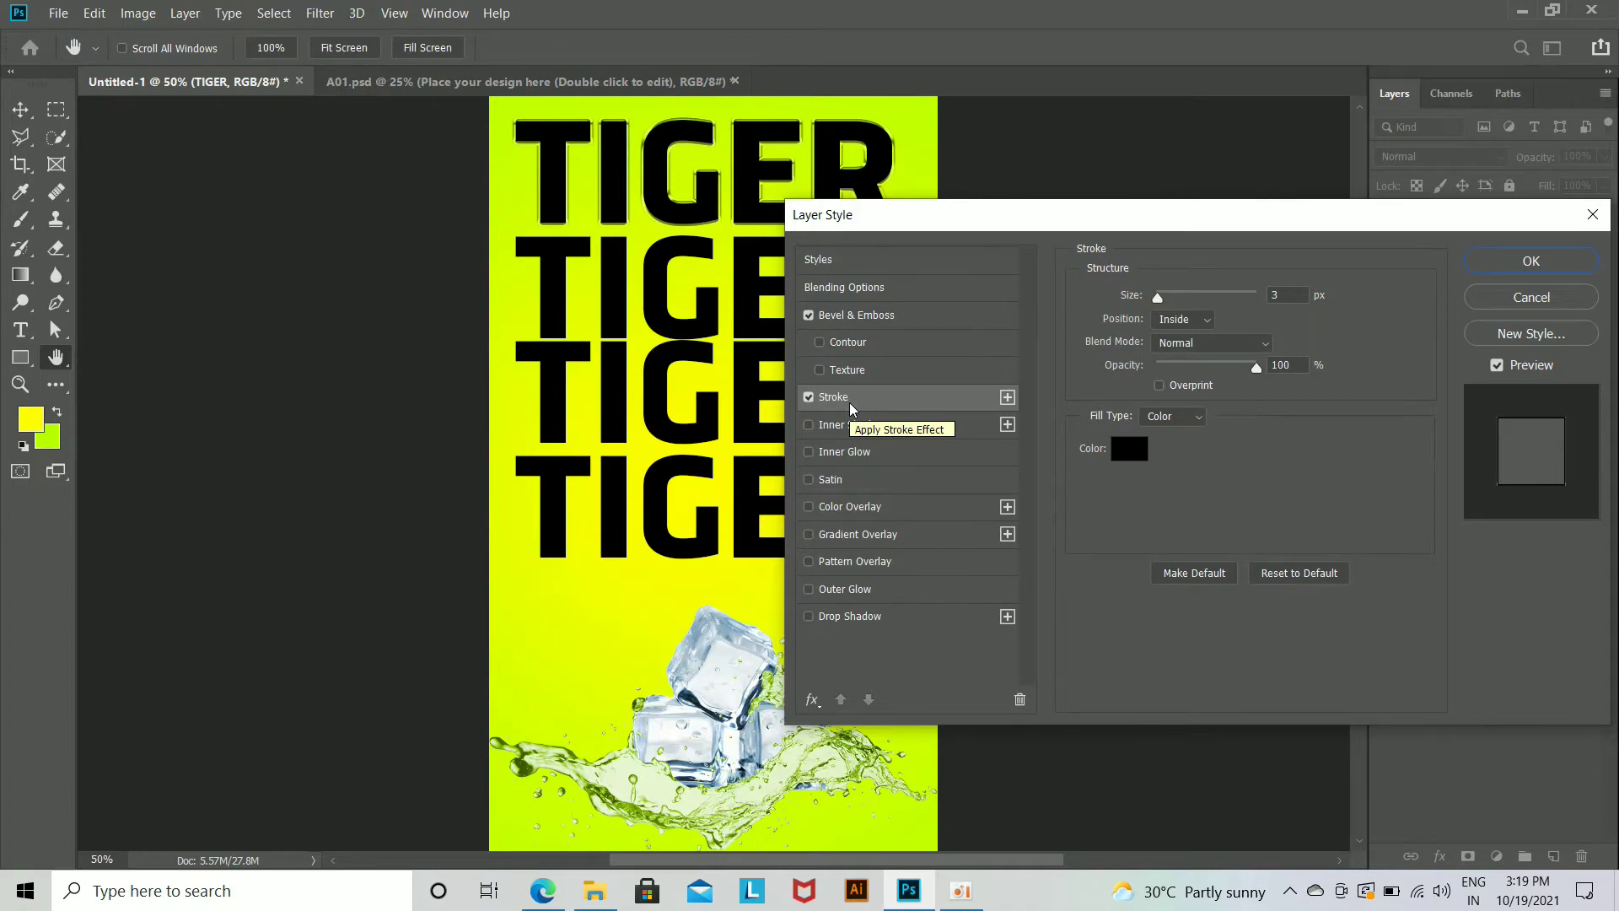
click(1561, 268)
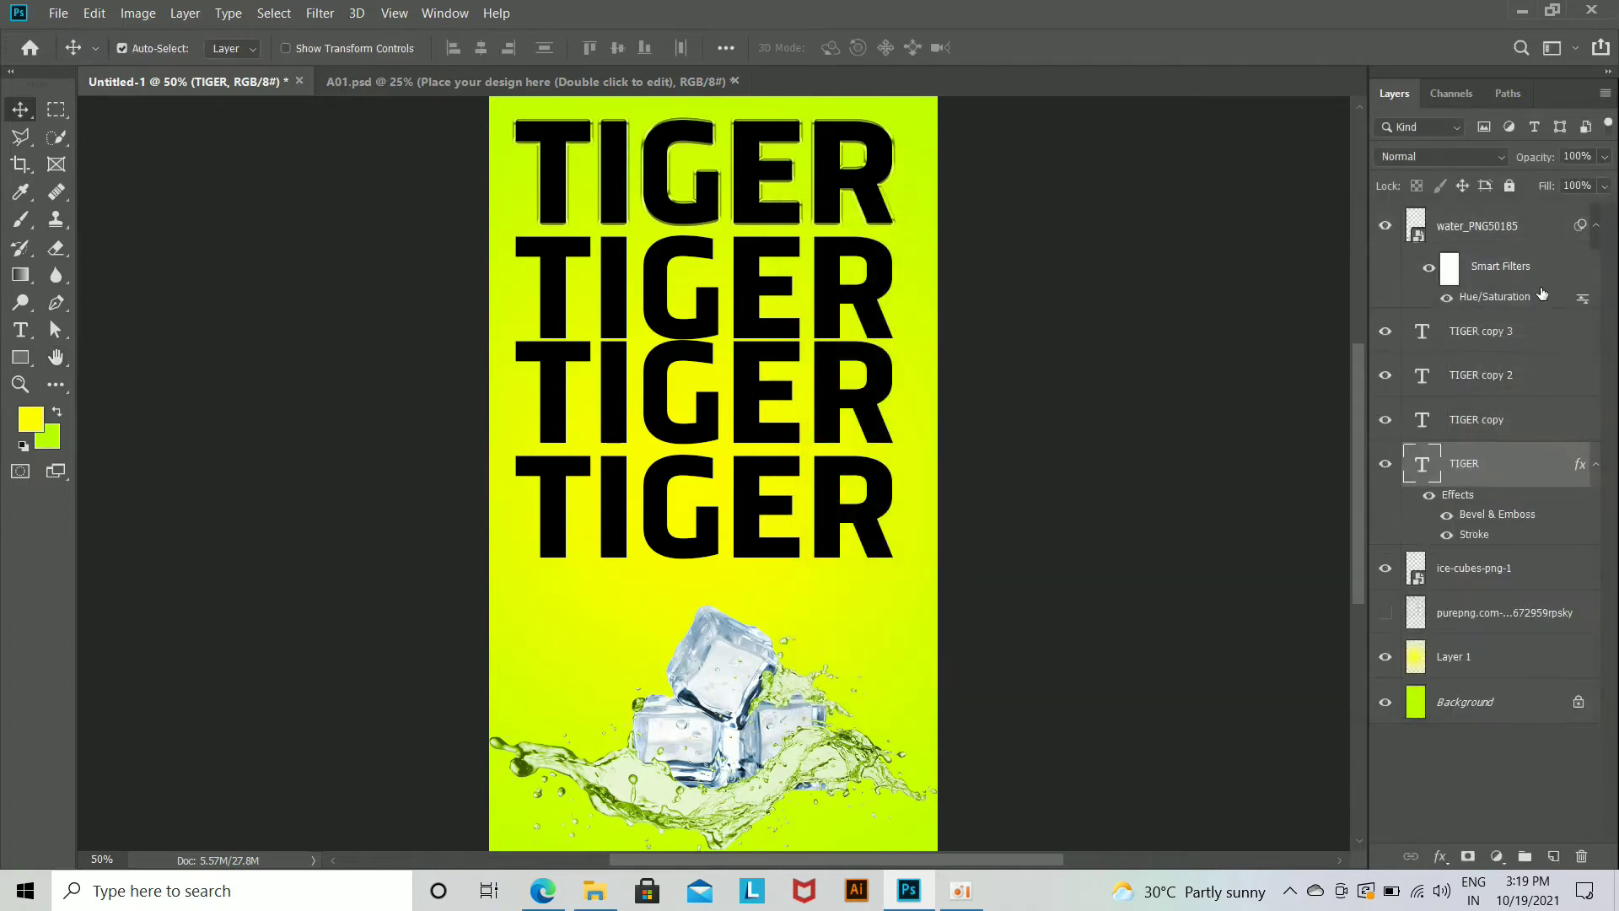
Step: Copy the layer style of the original TIGER layer and paste it onto the three TIGER copies
right_click(1518, 464)
click(1332, 709)
click(1518, 420)
right_click(1519, 419)
click(1310, 727)
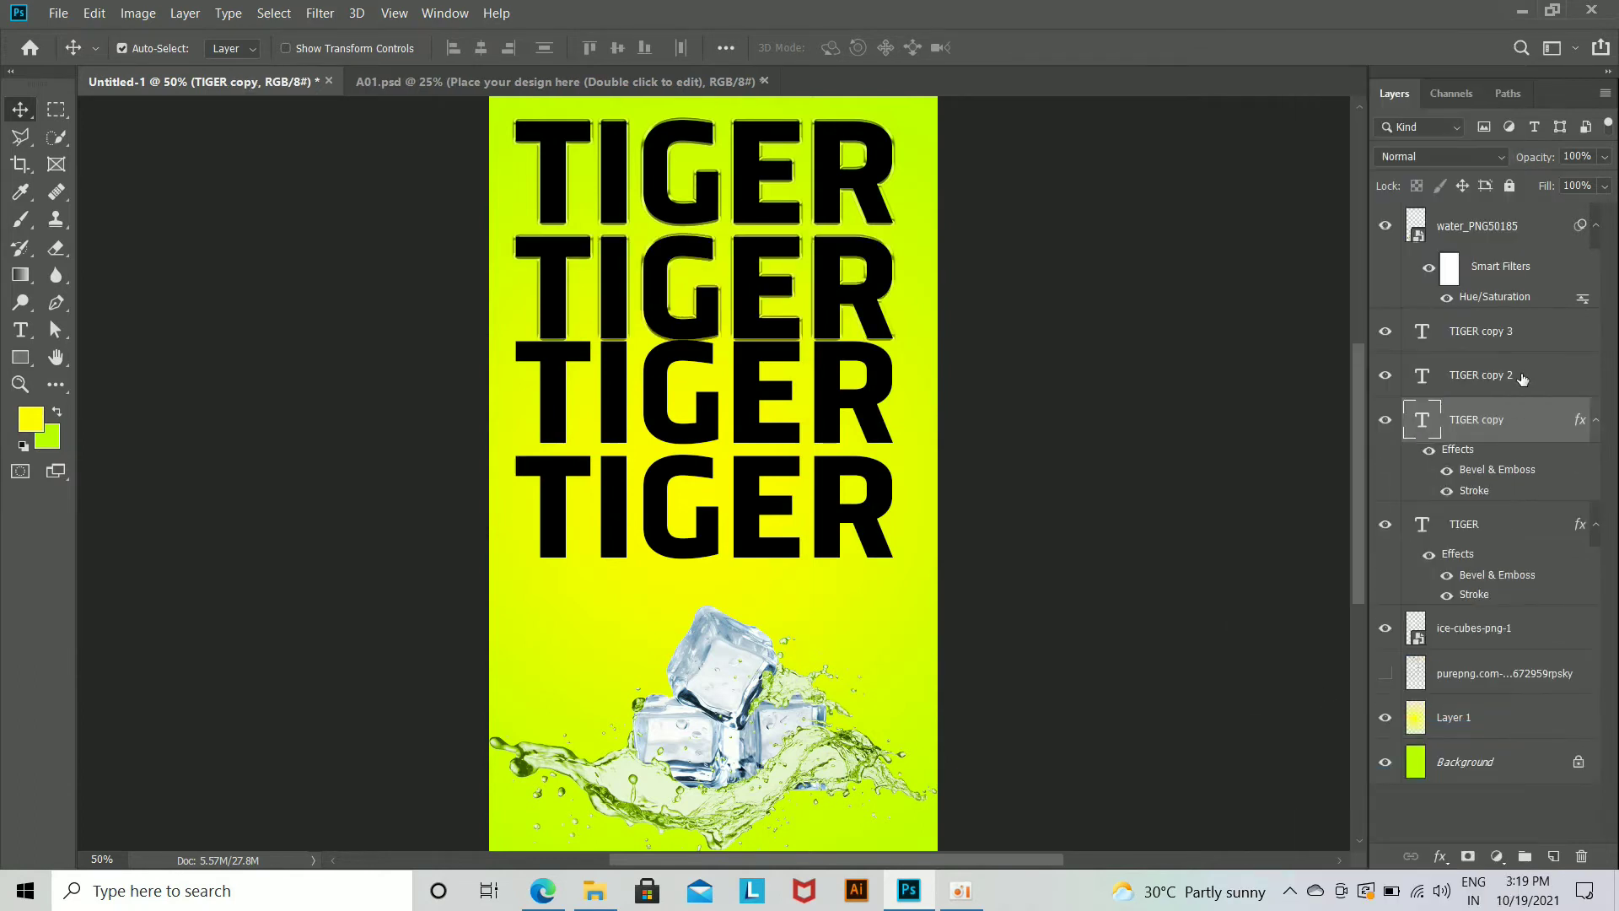
right_click(1517, 383)
click(1310, 727)
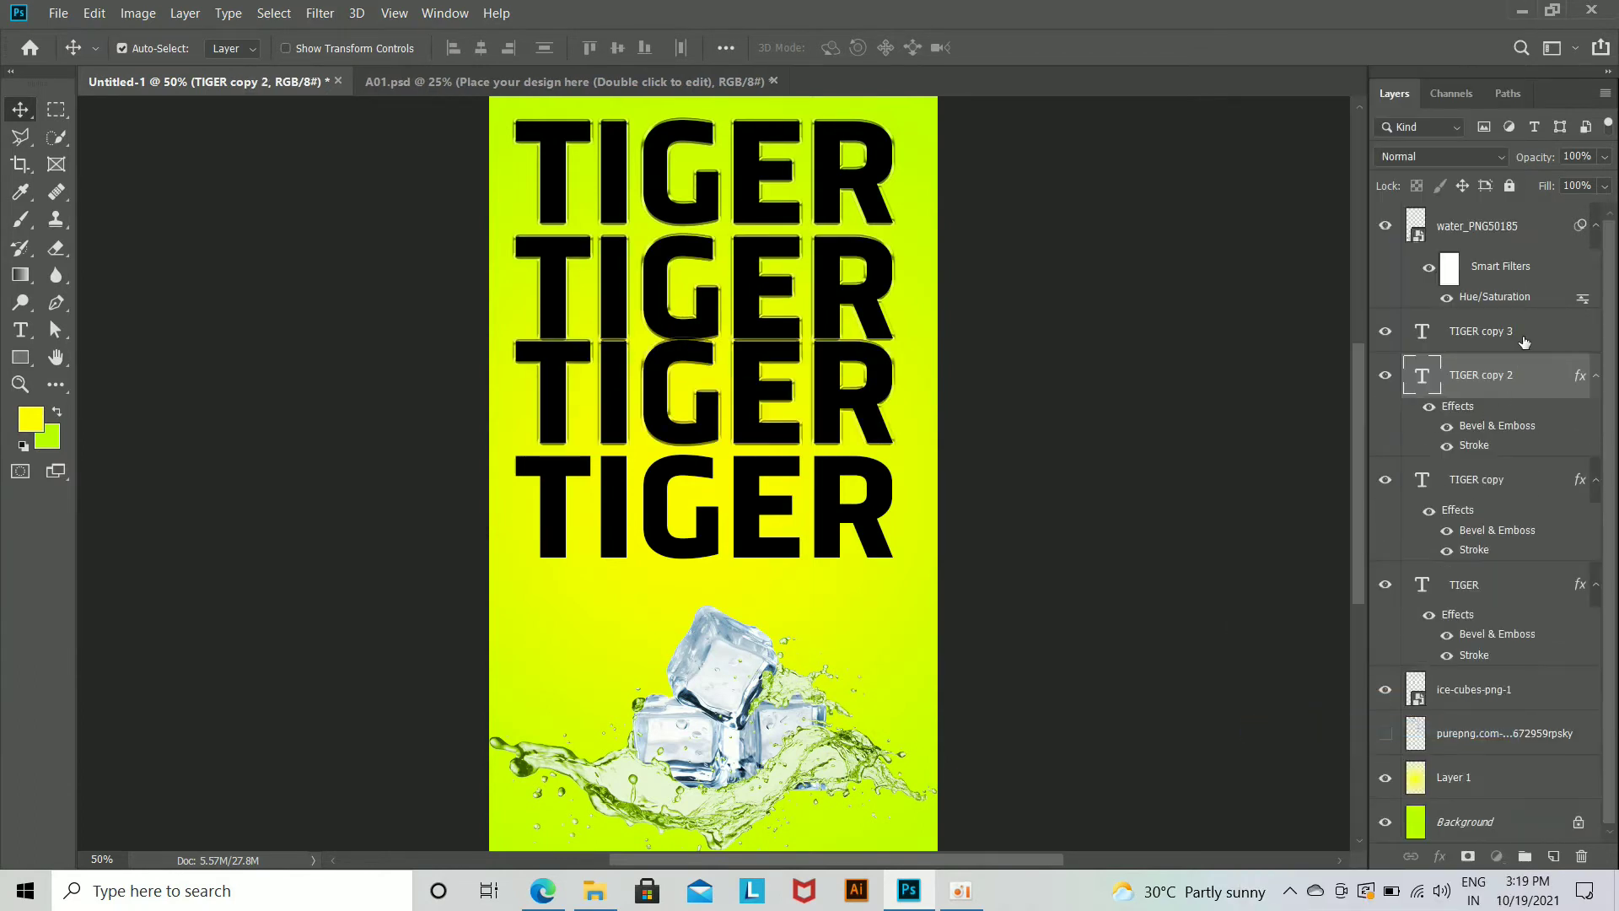
right_click(1524, 341)
click(1349, 722)
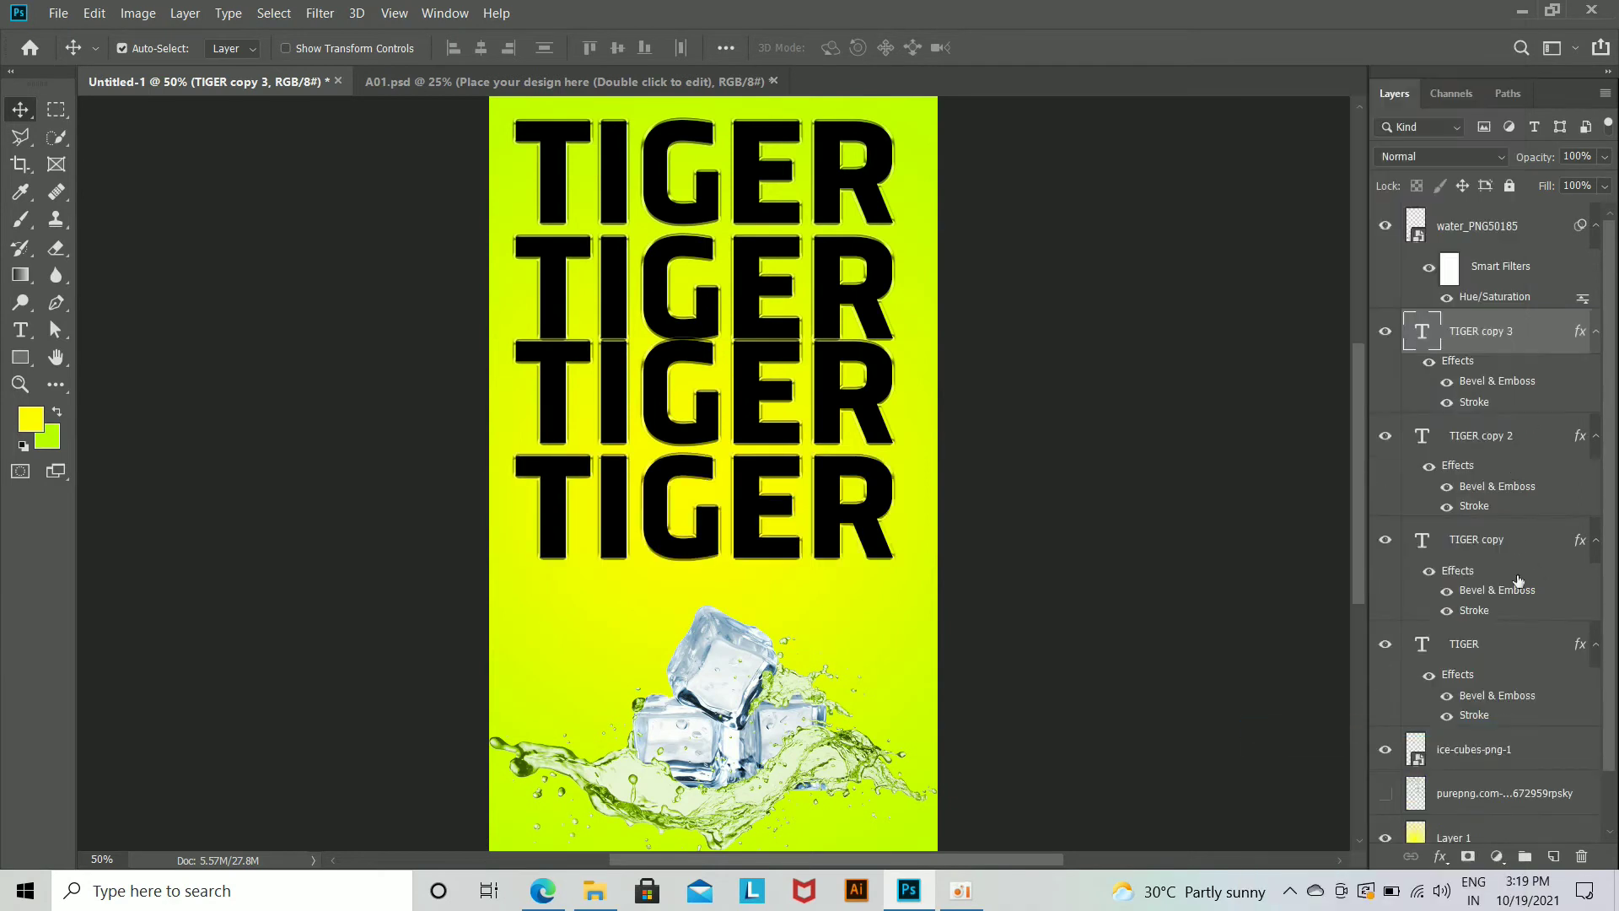
Step: Set the fill of all four TIGER layers to 0% and hide their Bevel & Emboss effects
shift+click(1500, 672)
drag(1541, 190, 1309, 242)
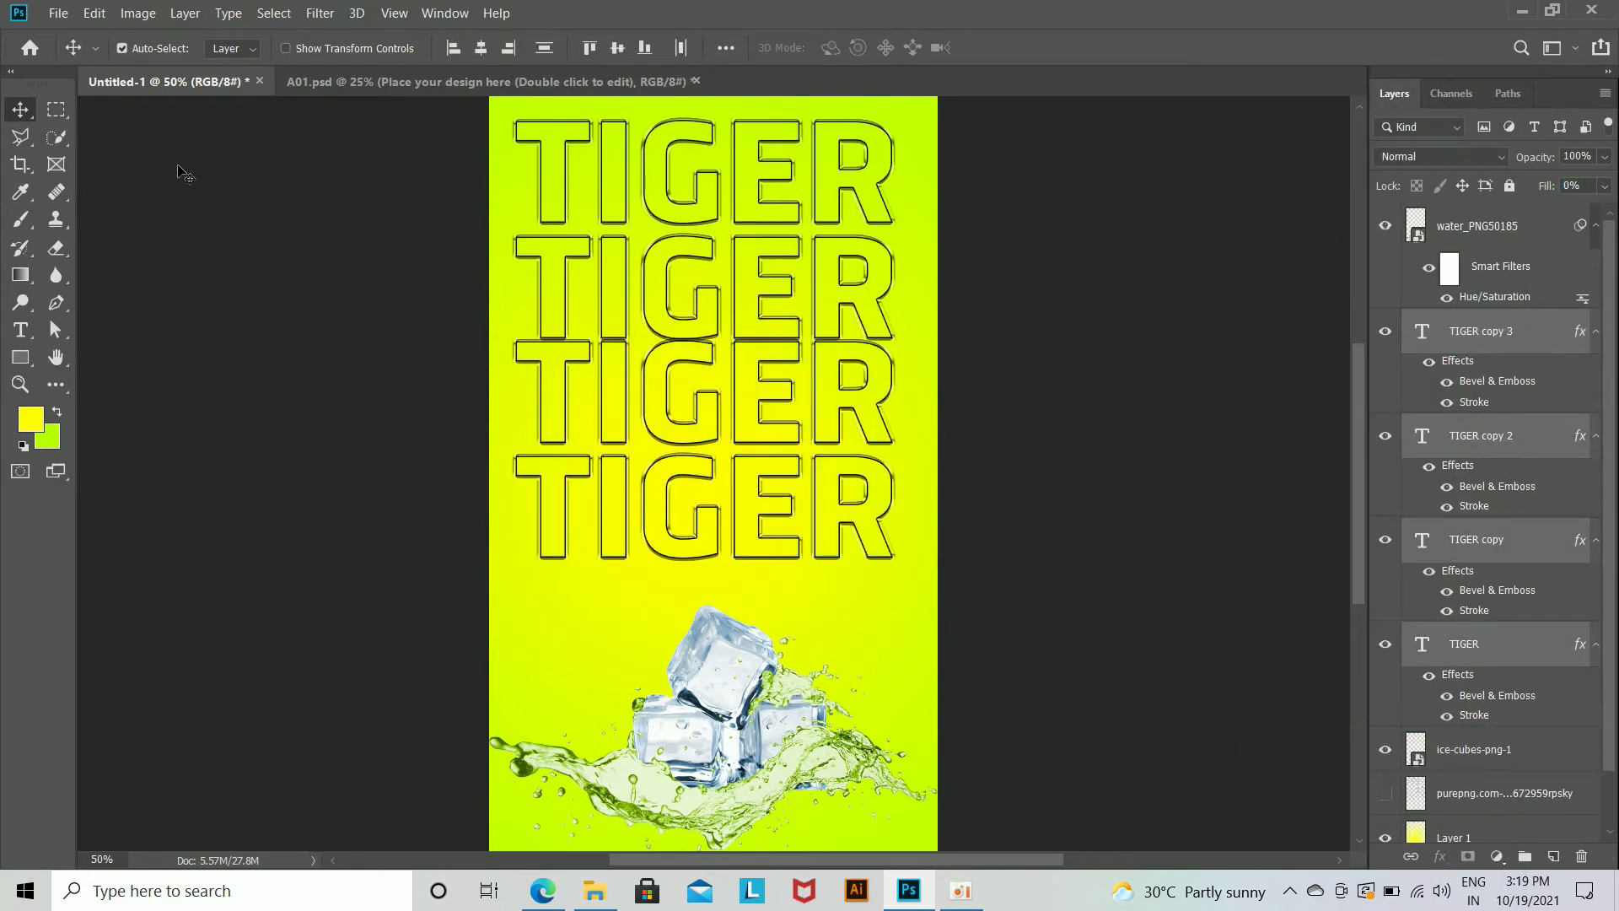
double_click(1538, 346)
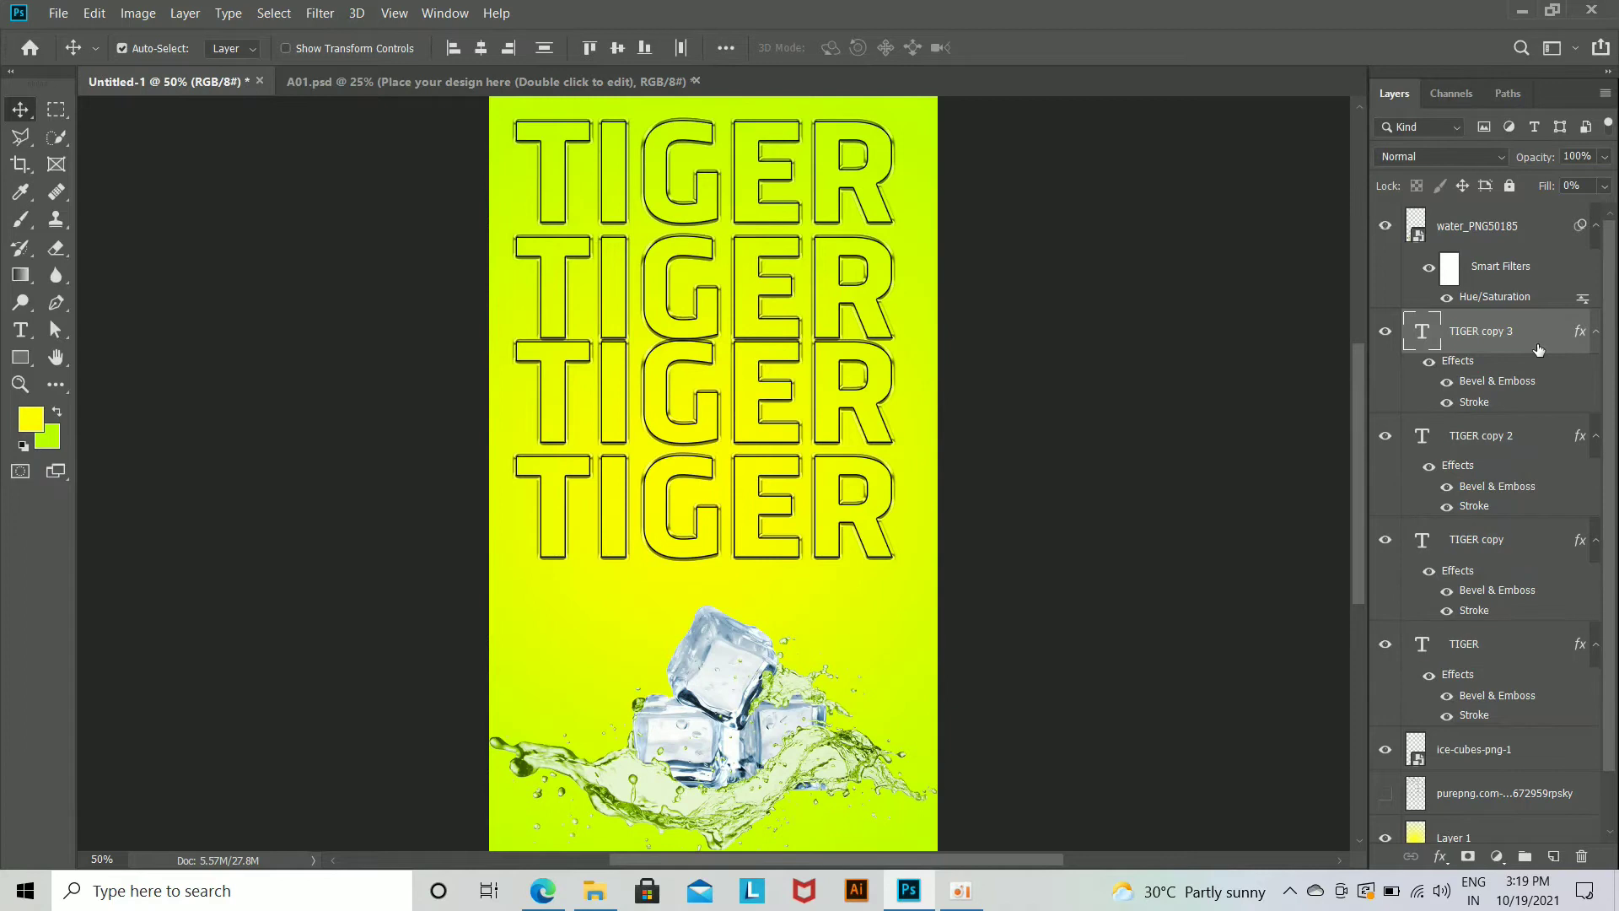
click(1447, 381)
click(1446, 486)
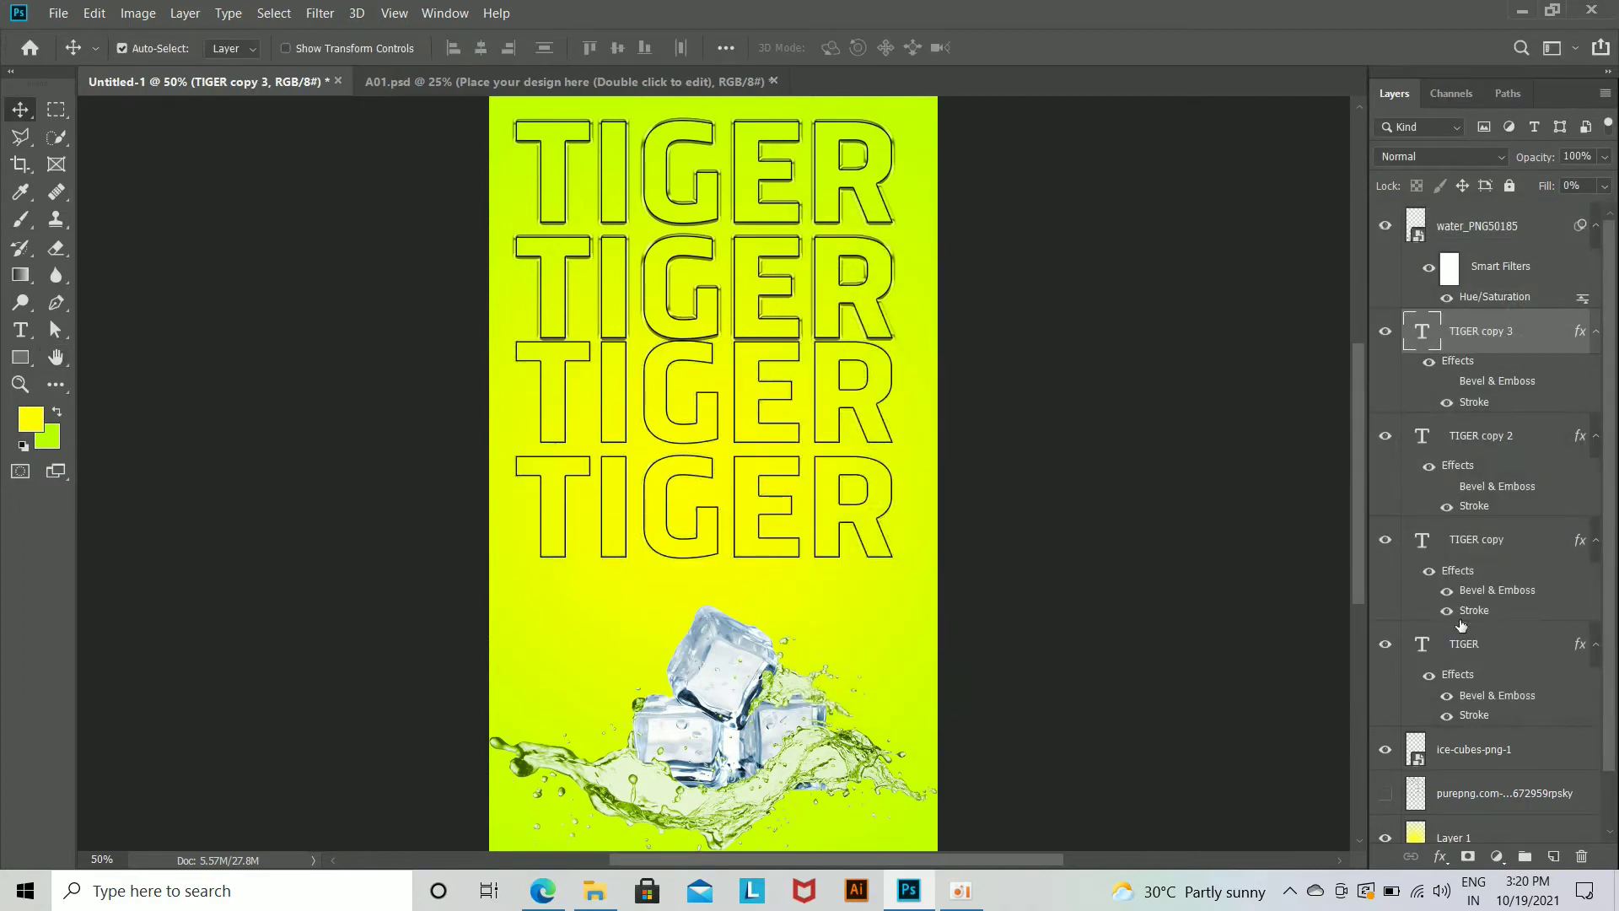
click(1446, 591)
click(1446, 695)
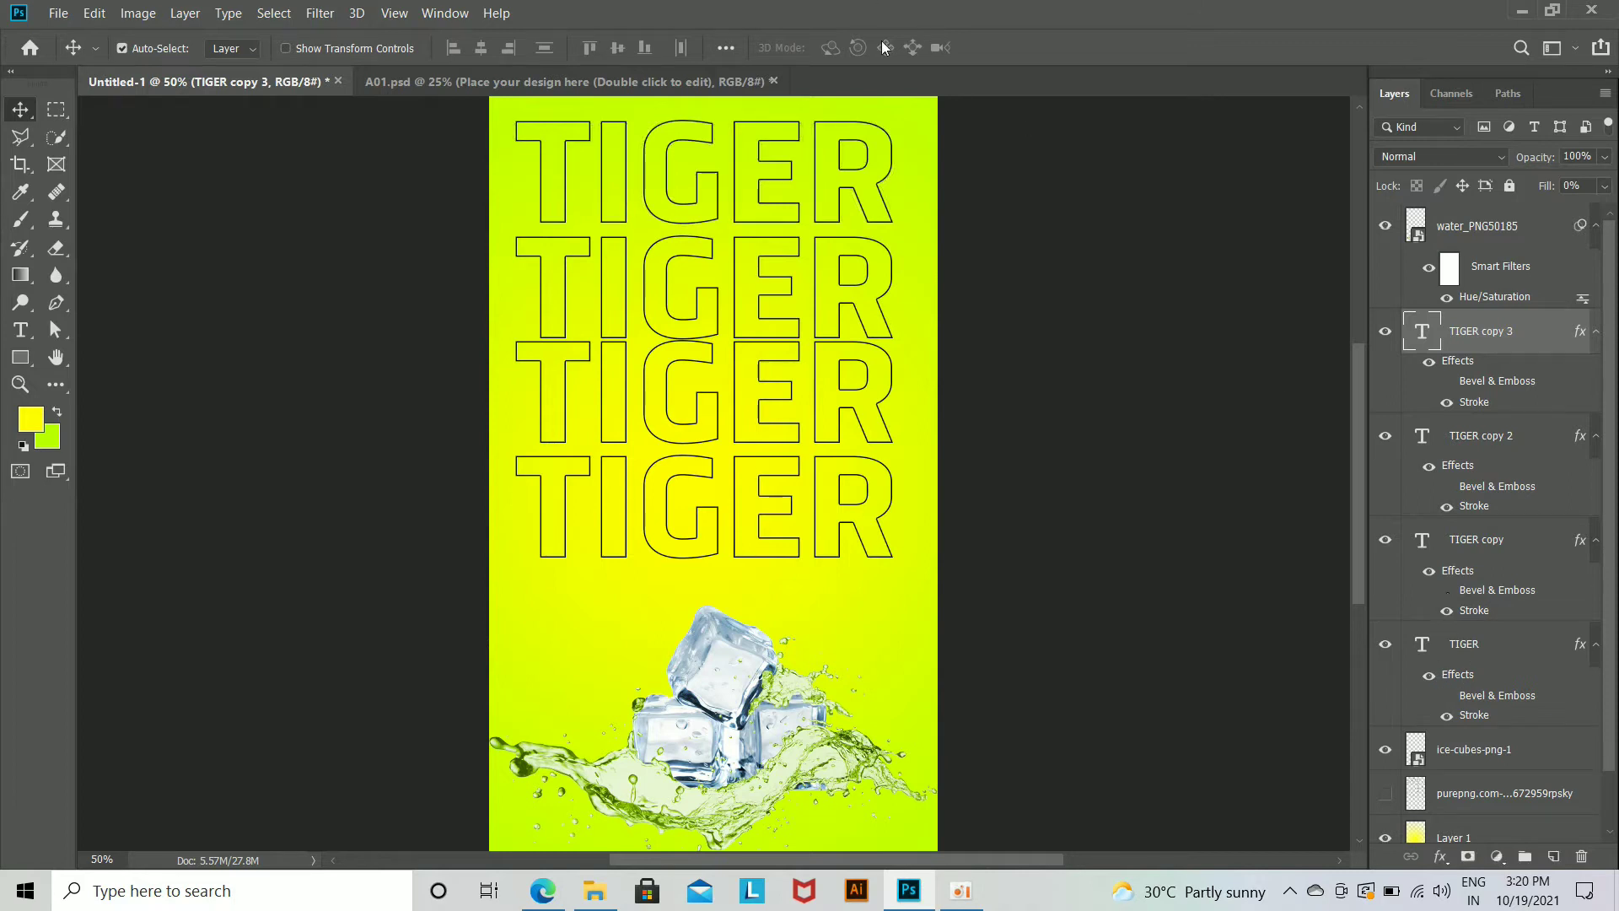
Step: Scale the four TIGER outline lines together to about 105%
shift+click(1514, 690)
key(ctrl+t)
mouse_move(899, 565)
mouse_down()
mouse_move(1021, 713)
mouse_move(927, 595)
mouse_move(857, 549)
mouse_move(885, 579)
mouse_move(861, 527)
mouse_move(869, 569)
mouse_up()
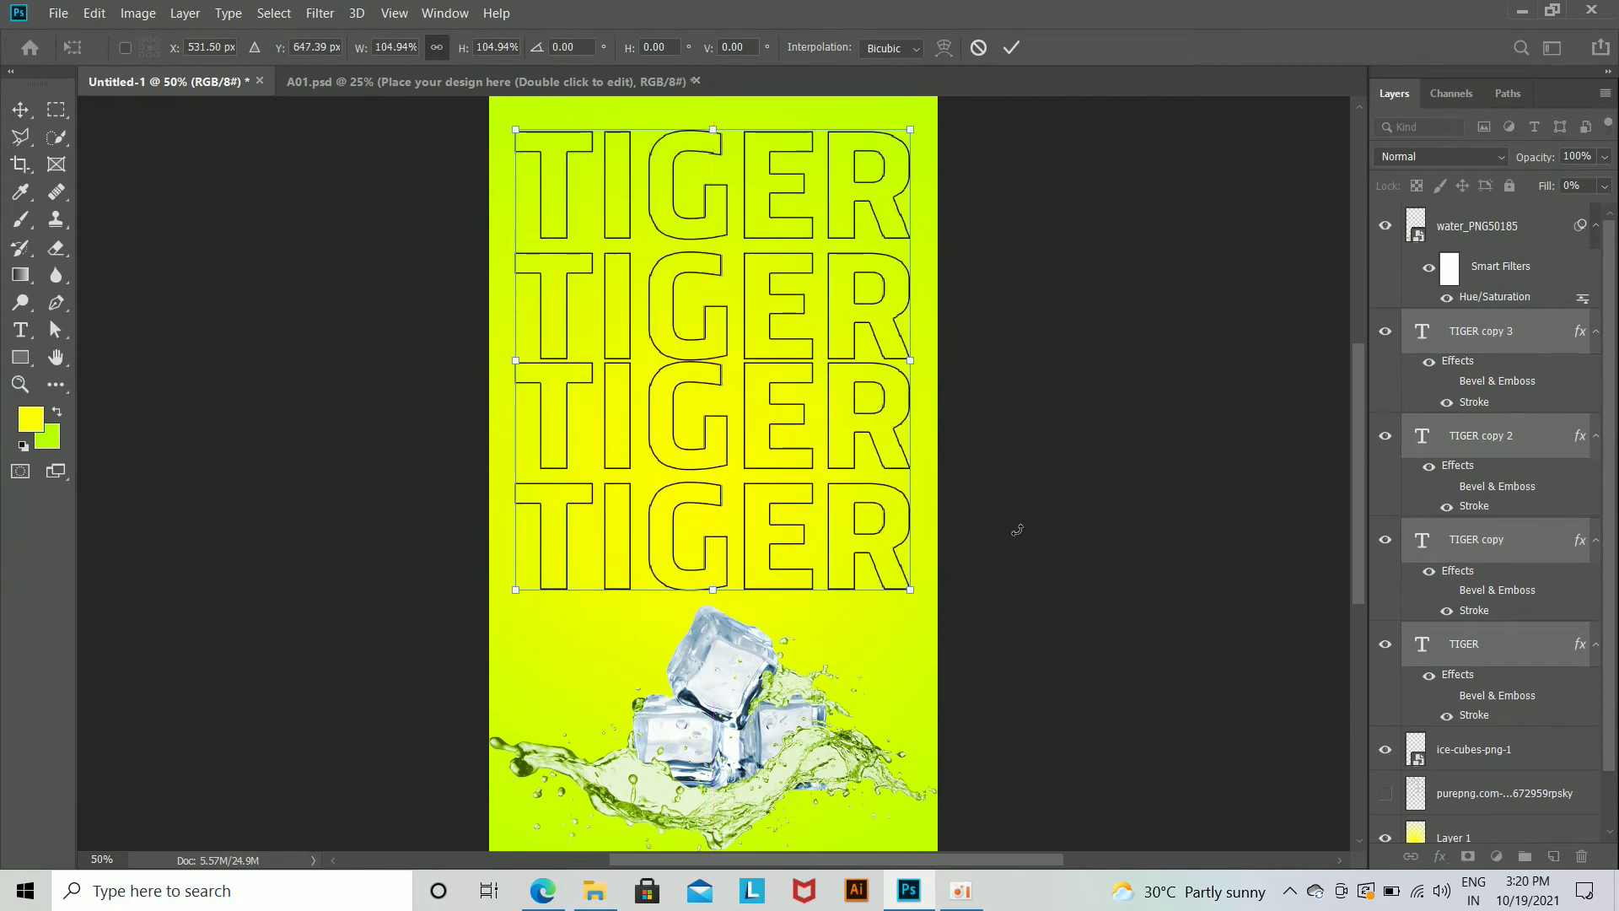
key(Return)
Step: Lower the opacity of the four TIGER outlines to about 17% and scale them together to about 99%
drag(1537, 164, 1462, 167)
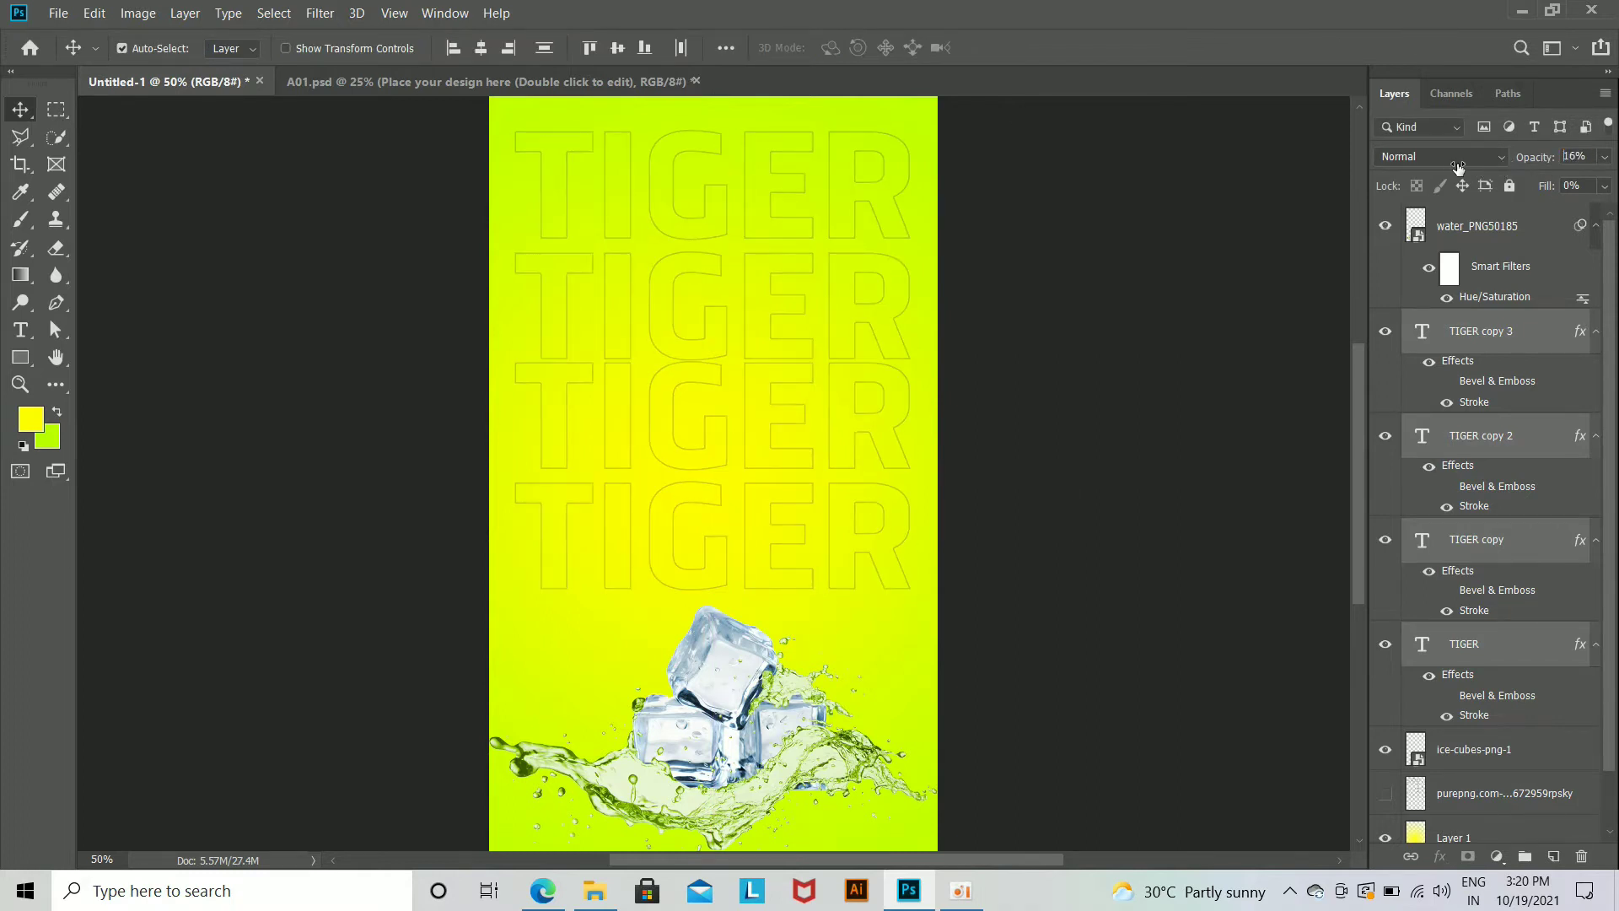
key(ctrl+t)
drag(932, 595, 1036, 576)
drag(922, 618, 899, 597)
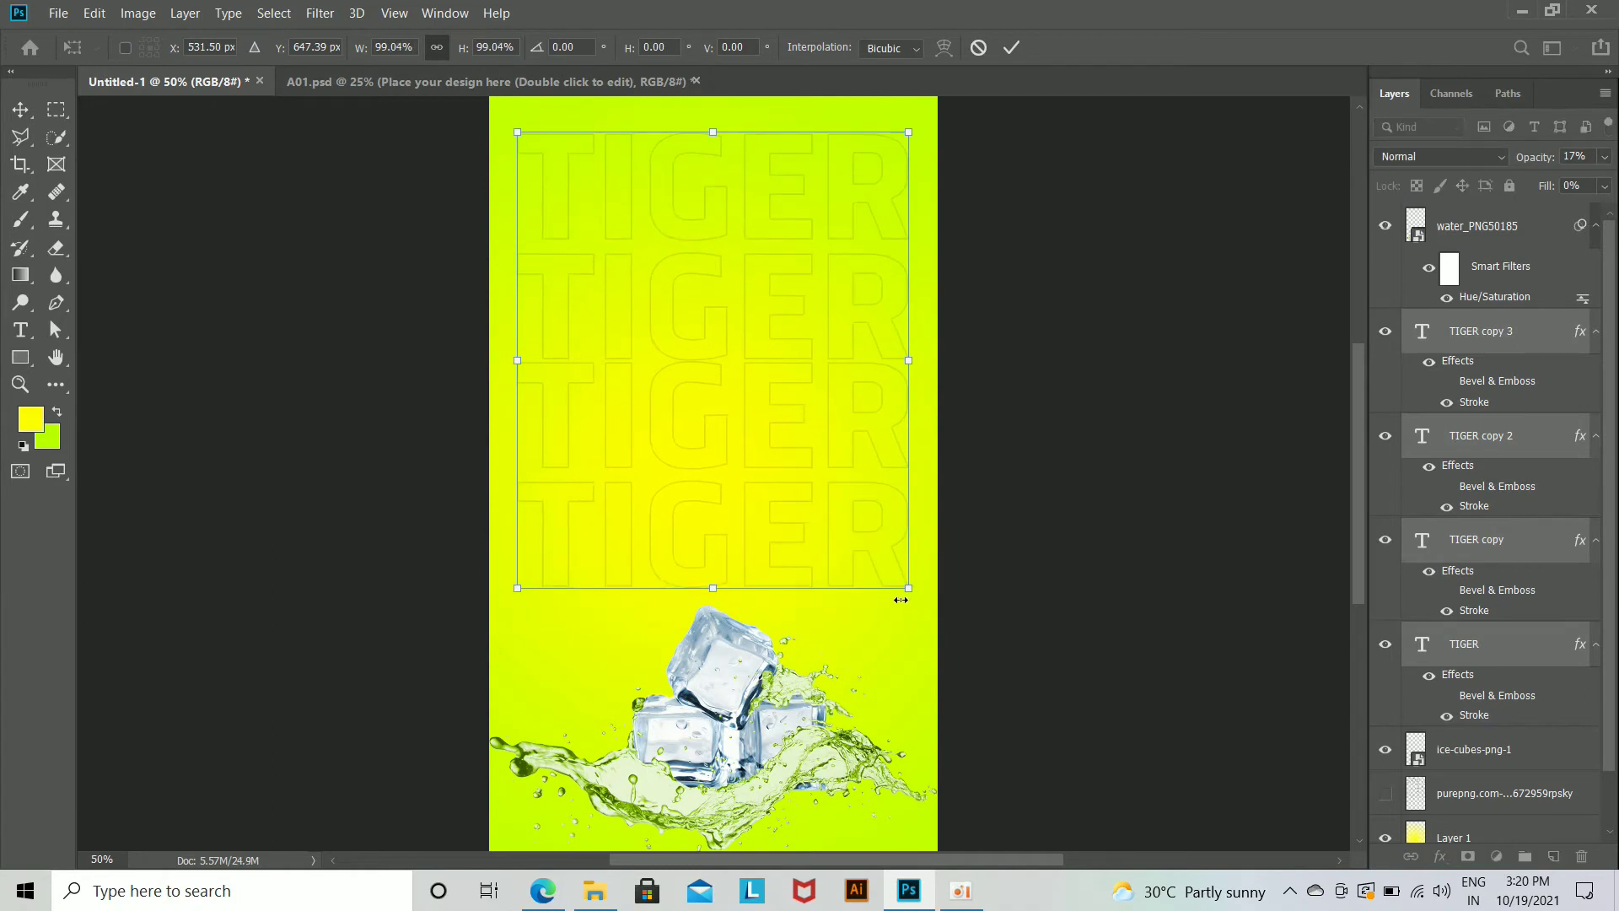
key(Return)
Step: Duplicate the lowest TIGER outline, clear its layer style, and place solid black copies over the second and third lines
click(1548, 318)
key(ctrl+j)
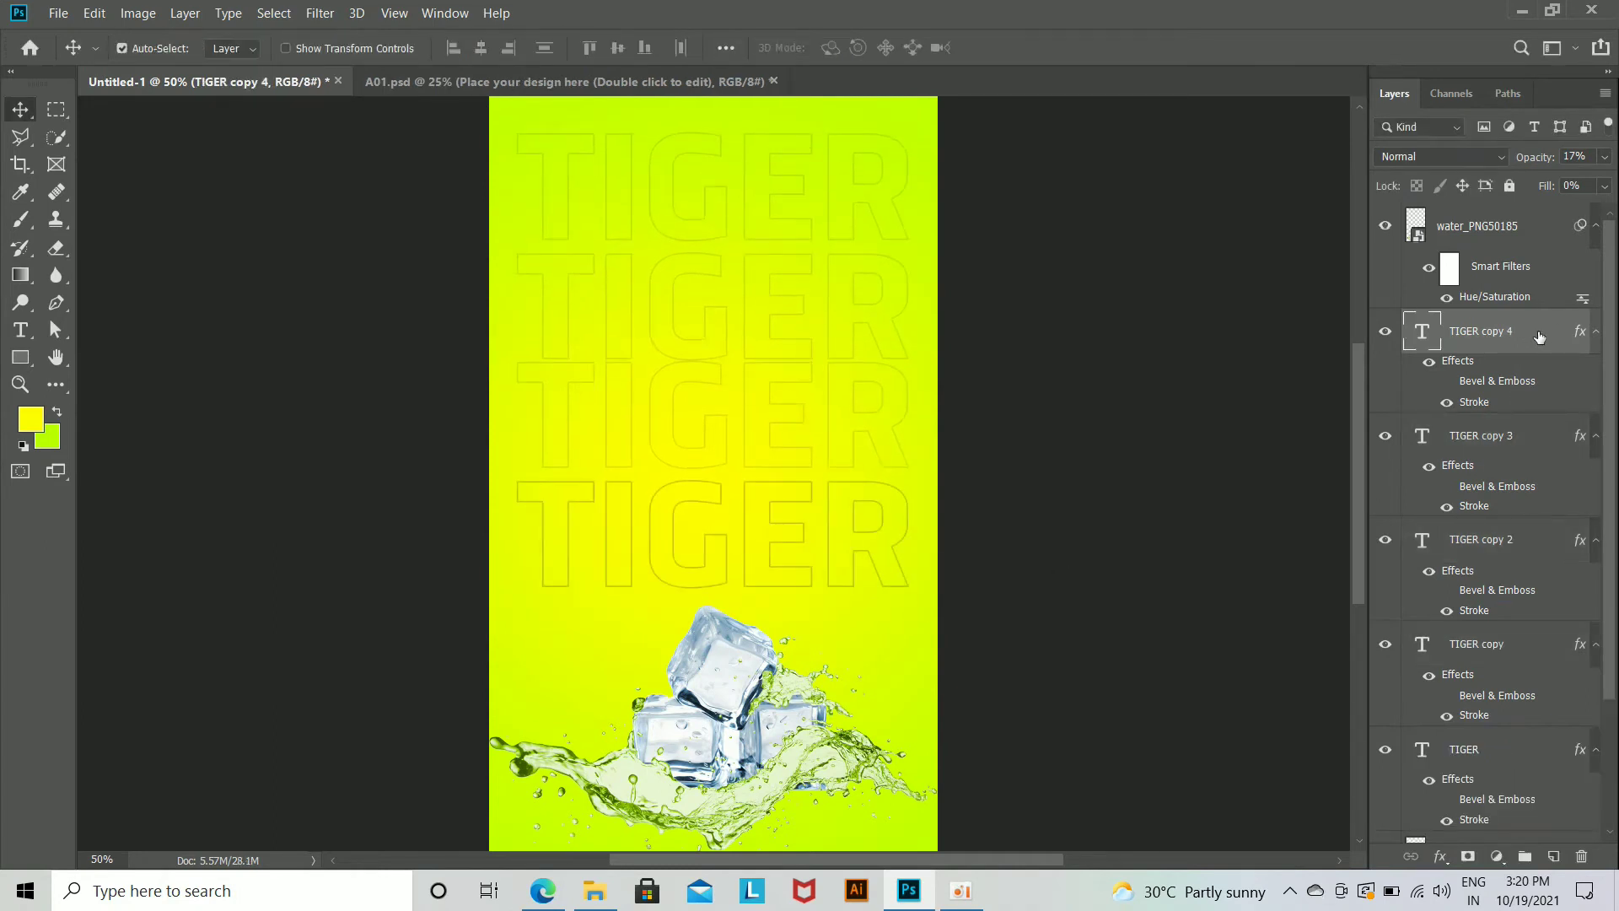
right_click(1543, 335)
right_click(1509, 338)
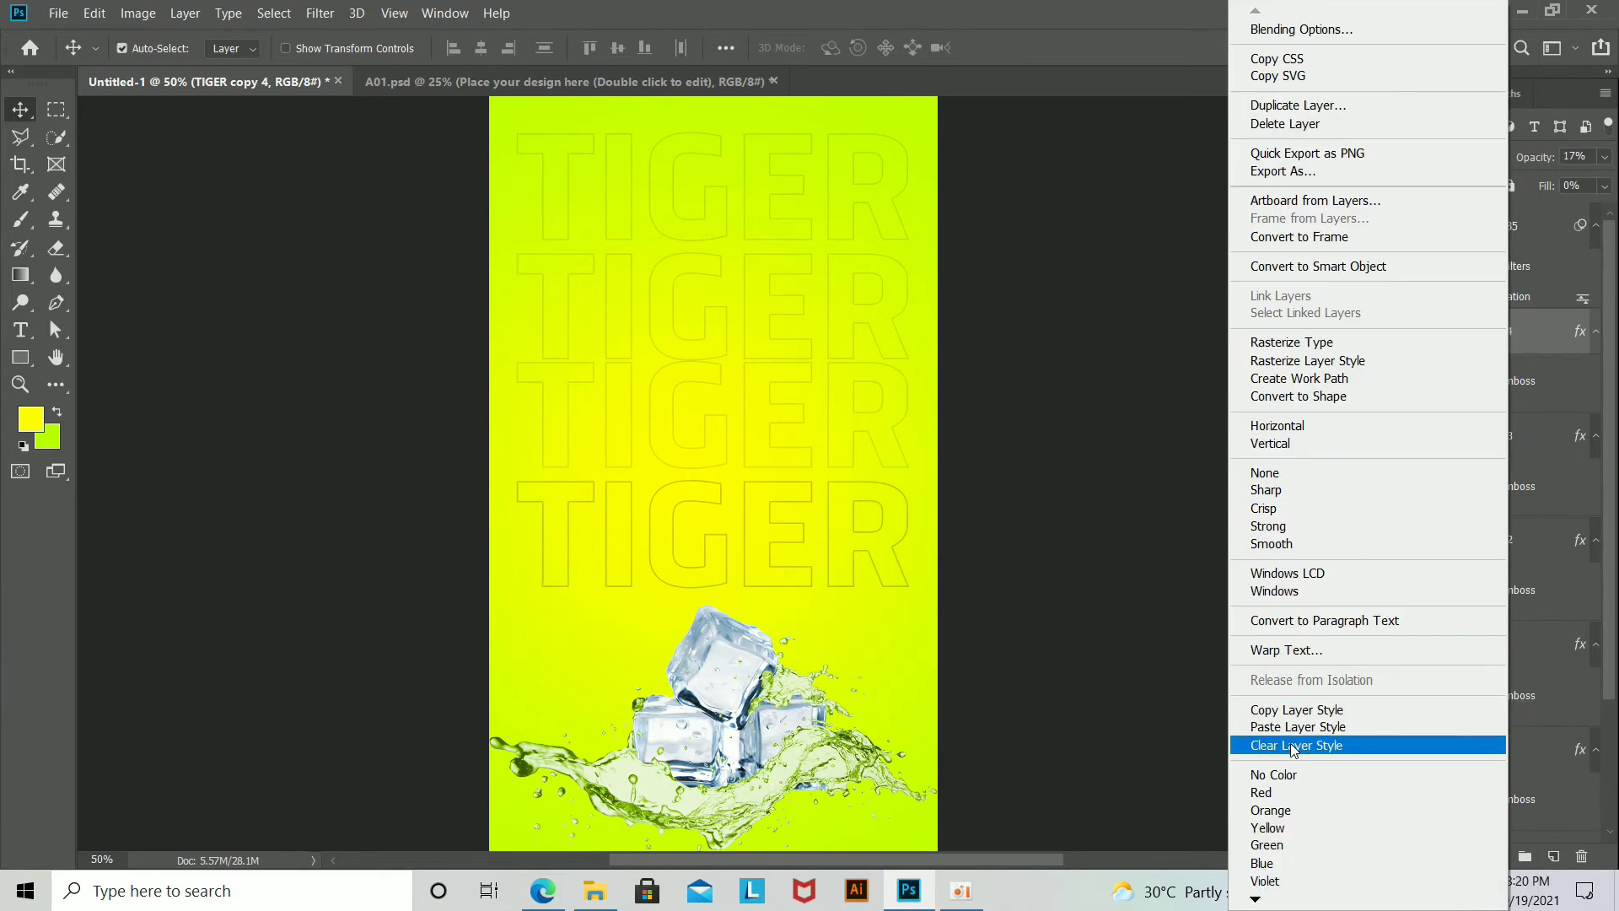
click(1353, 745)
drag(887, 545, 892, 447)
Step: Change the lower solid TIGER copy's text to DRINK
key(t)
double_click(892, 447)
key(BackSpace)
text(DRINKL)
key(ctrl+Return)
key(v)
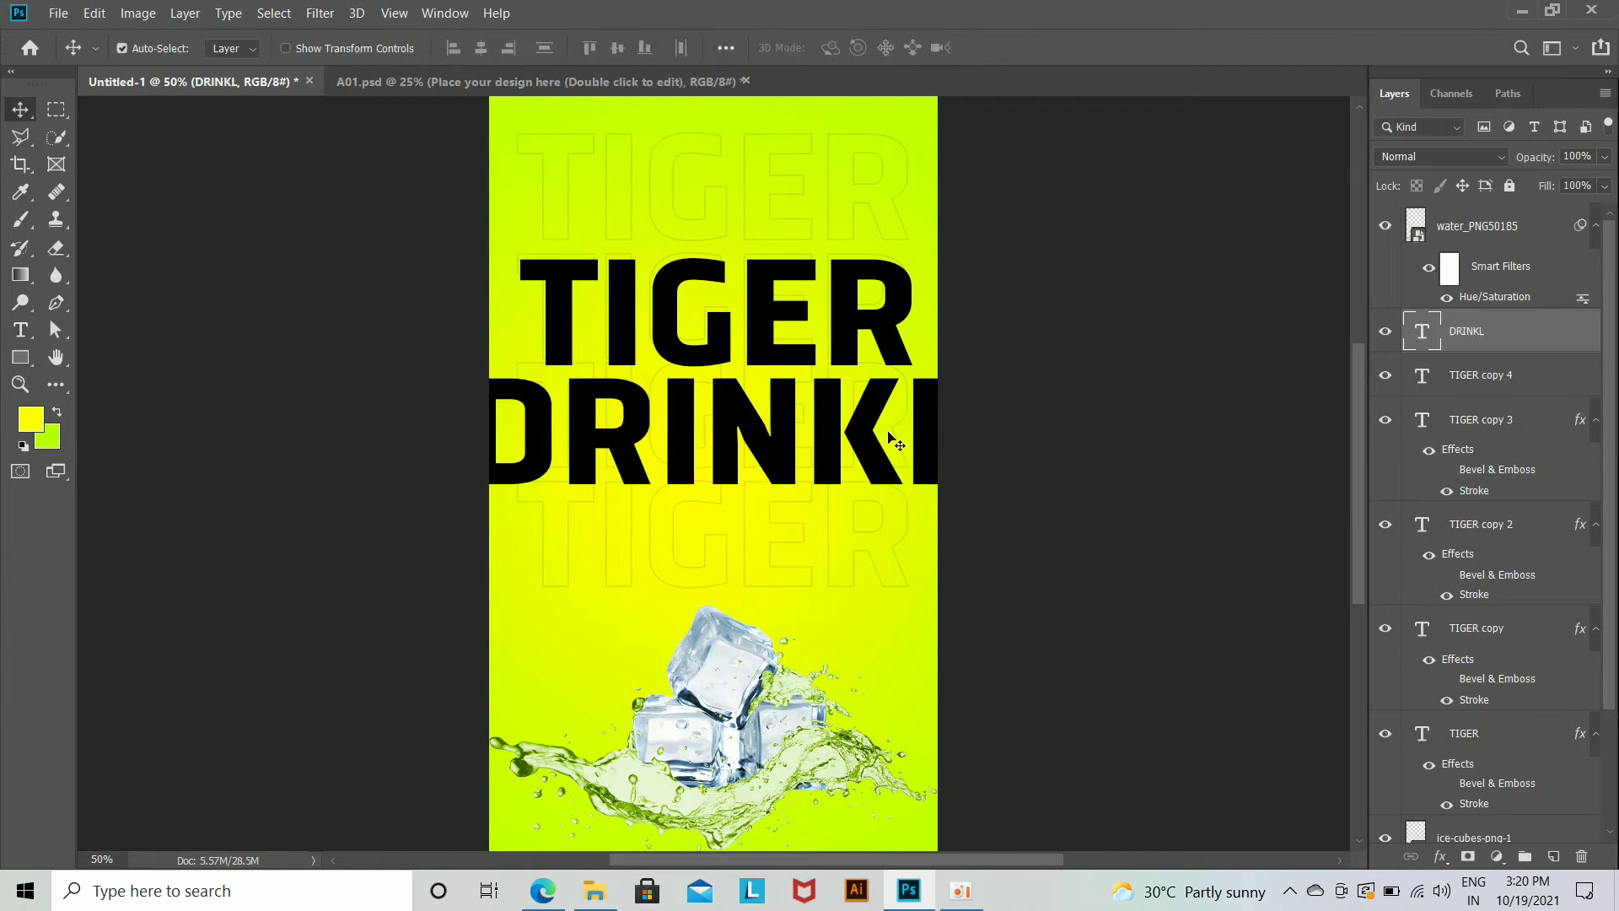
click(16, 325)
click(788, 454)
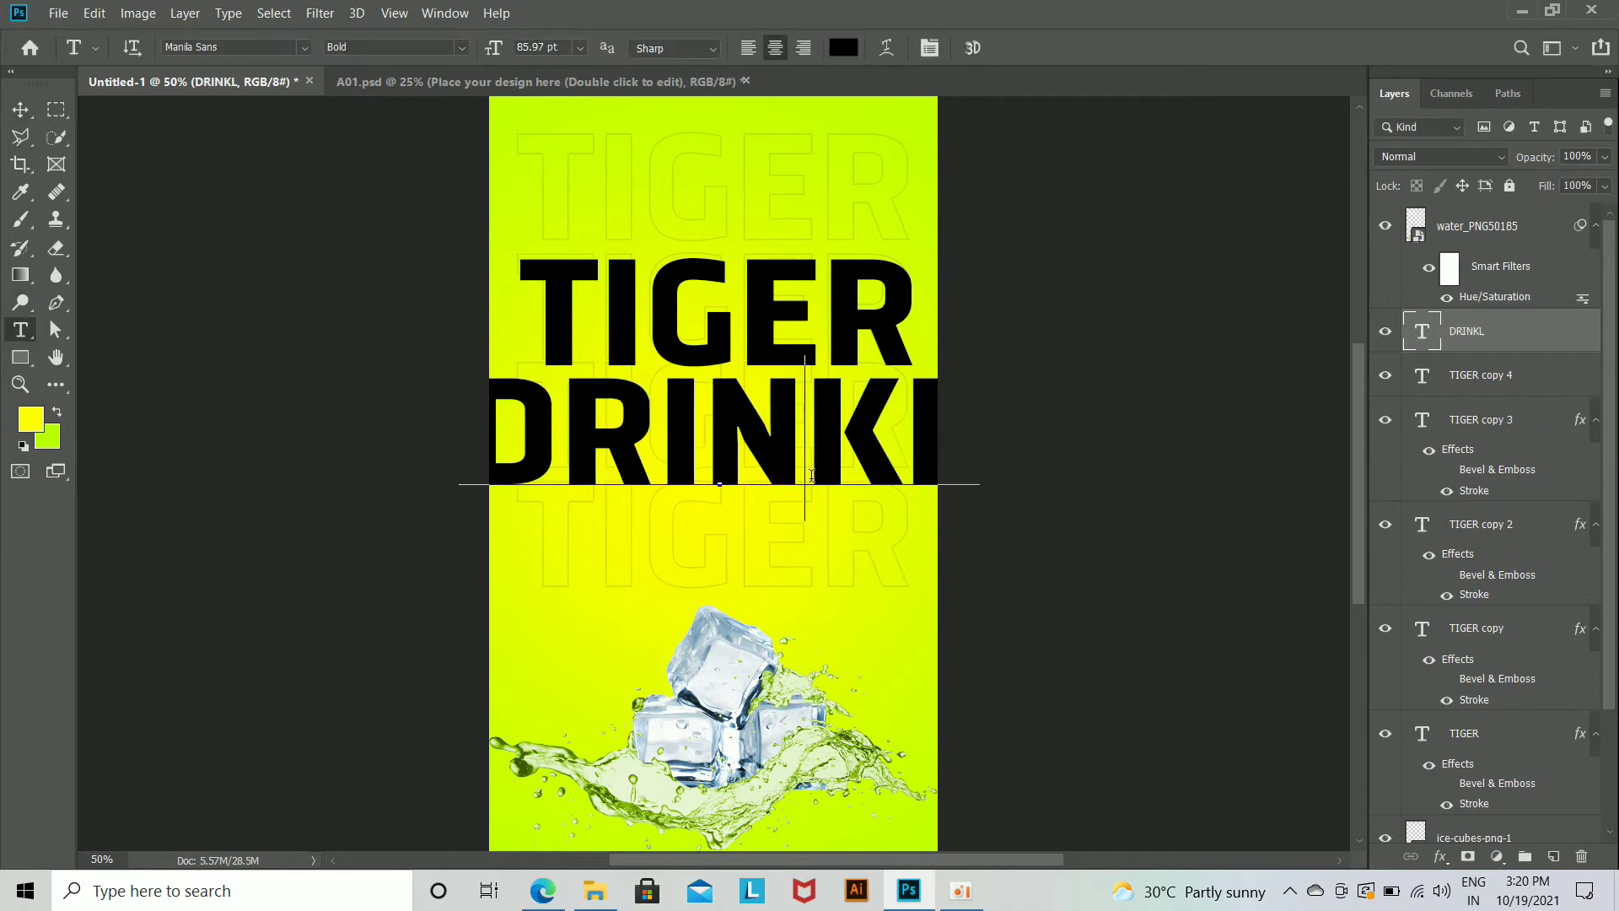
key(BackSpace)
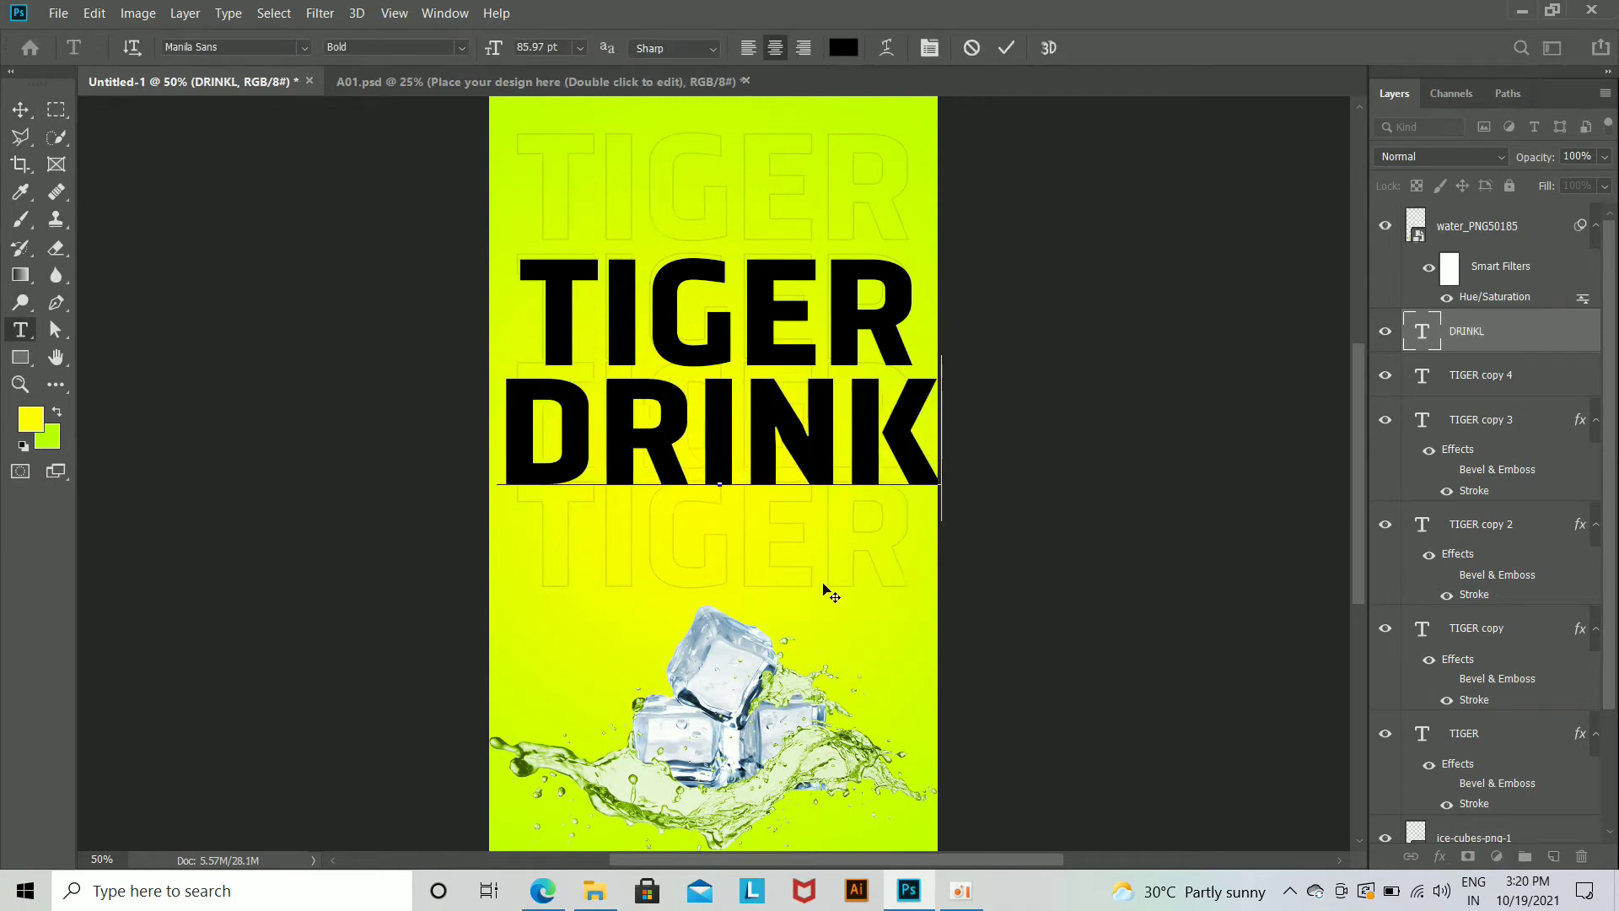
key(ctrl+Return)
Step: Scale the DRINK text down to about 21.5 pt, centred below the solid TIGER
key(v)
key(ctrl+t)
drag(939, 488, 776, 454)
key(Return)
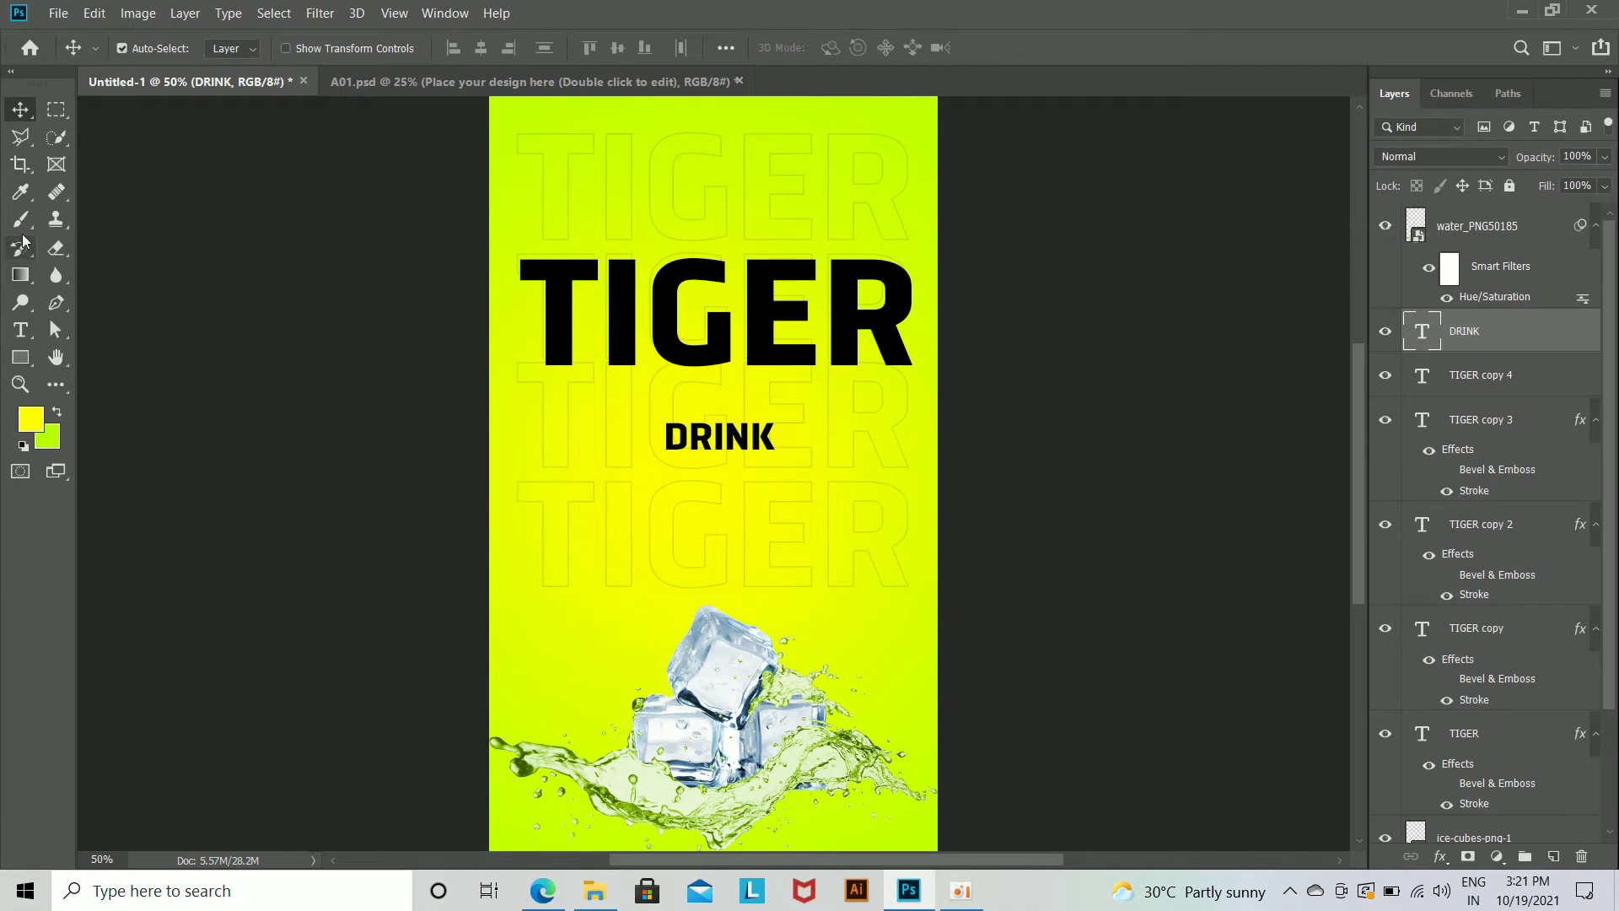
Step: Set the DRINK text's font to Corbel Bold
key(t)
click(929, 47)
click(1238, 66)
click(1354, 131)
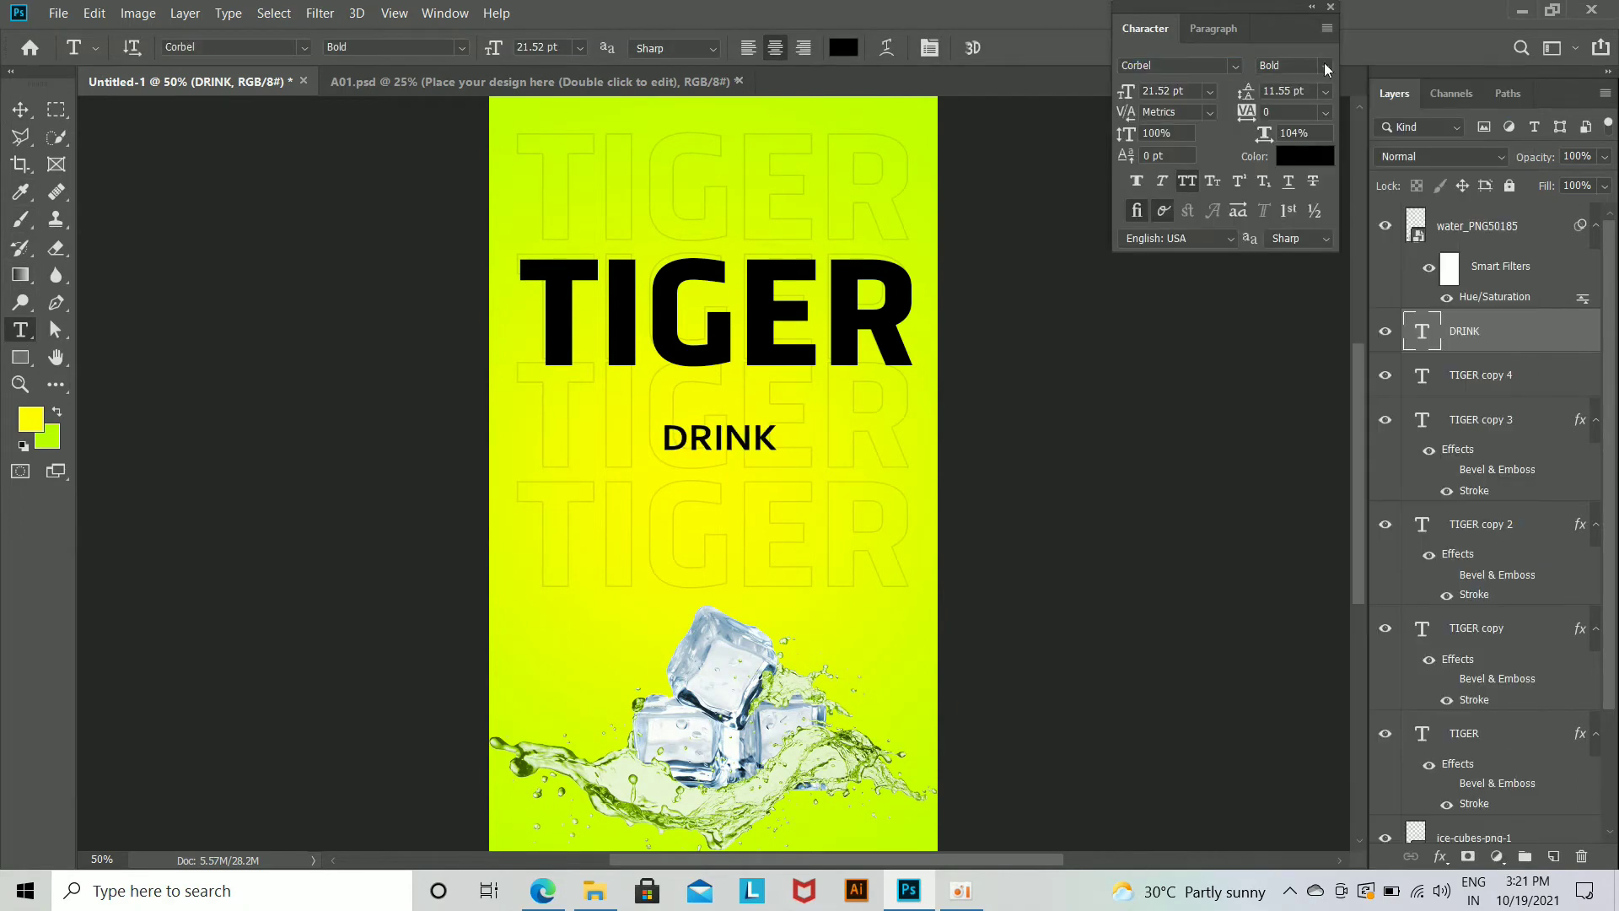
Step: Move DRINK up directly beneath the solid TIGER and set its tracking to 1080
drag(747, 454, 747, 407)
key(Return)
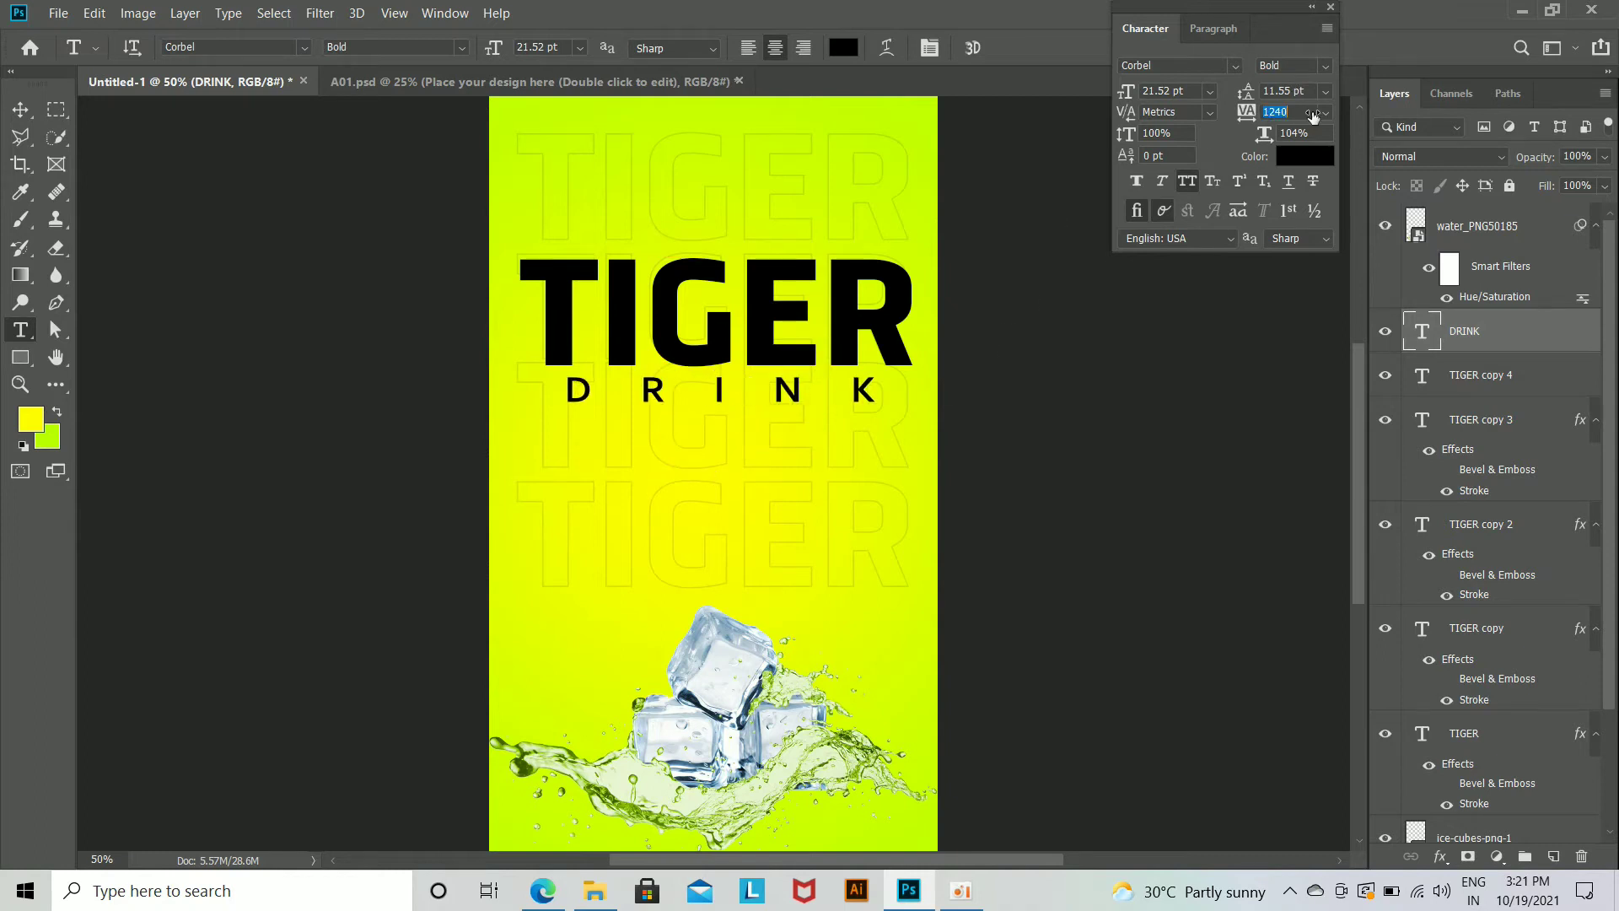
drag(1306, 114, 1294, 123)
click(18, 110)
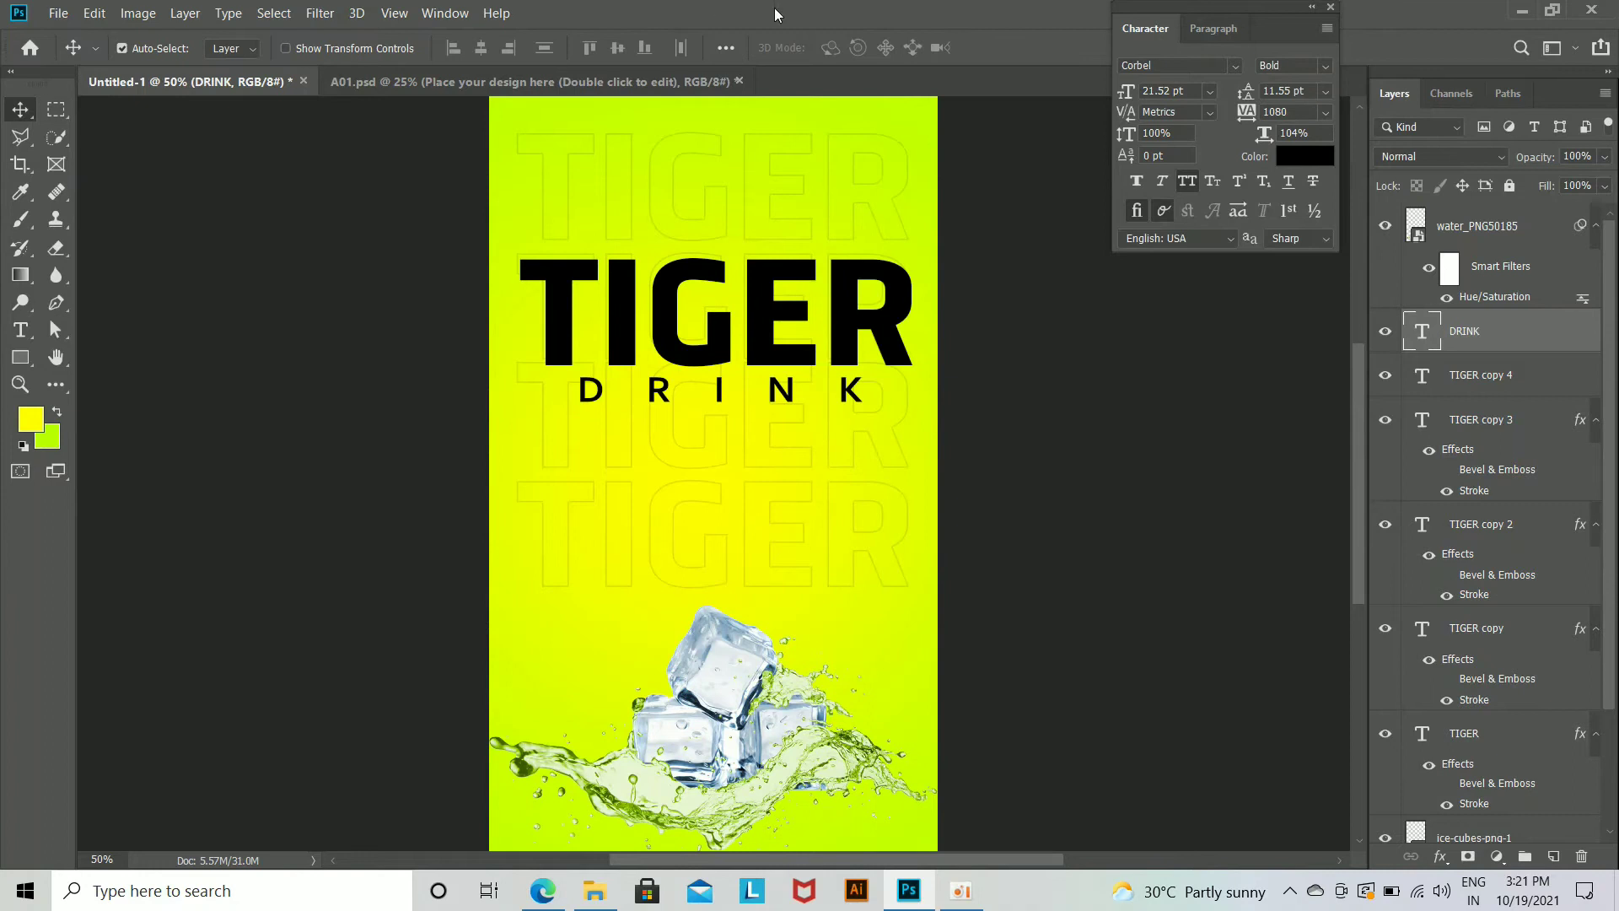
Step: Place the water-drop PNG from File Explorer into the poster and scale it to about 17.6% so it covers the canvas
click(602, 904)
drag(262, 204, 748, 433)
drag(1119, 906, 1199, 763)
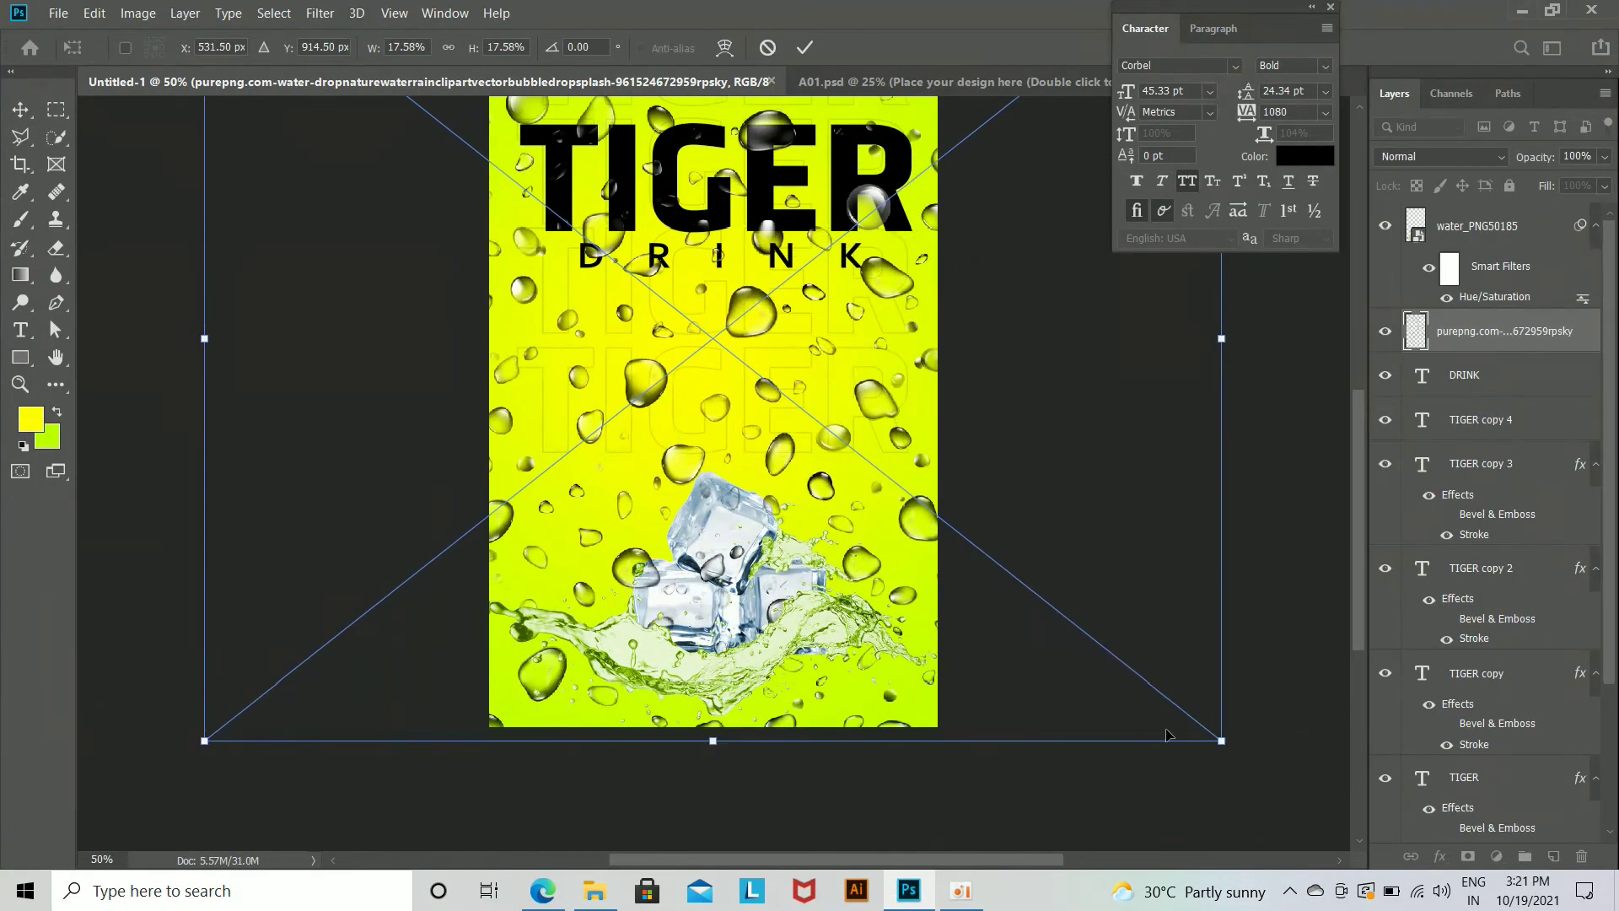
key(ctrl+minus)
key(ctrl+minus)
key(Return)
Step: Reorder the new water-drop layer so it sits directly below the ice cubes
scroll(1553, 345, down, 3)
scroll(1550, 297, up, 3)
drag(1556, 334, 1535, 753)
scroll(1498, 675, down, 3)
drag(1549, 554, 1568, 694)
Step: Lower the new water-drop layer's opacity to about 27%
key(ctrl+plus)
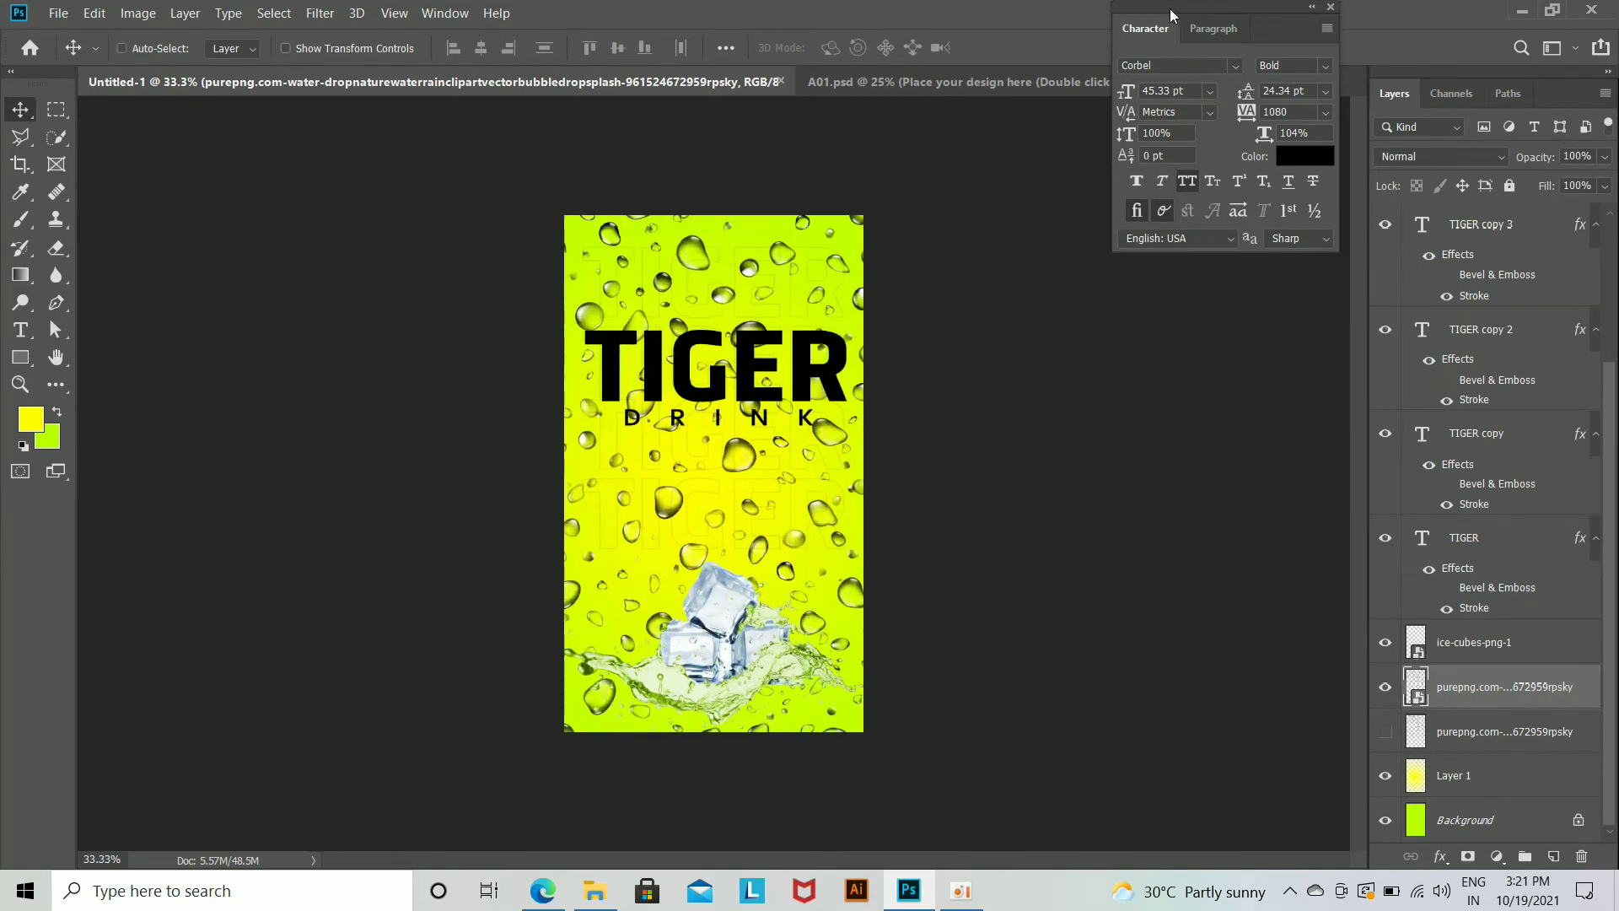
key(ctrl+plus)
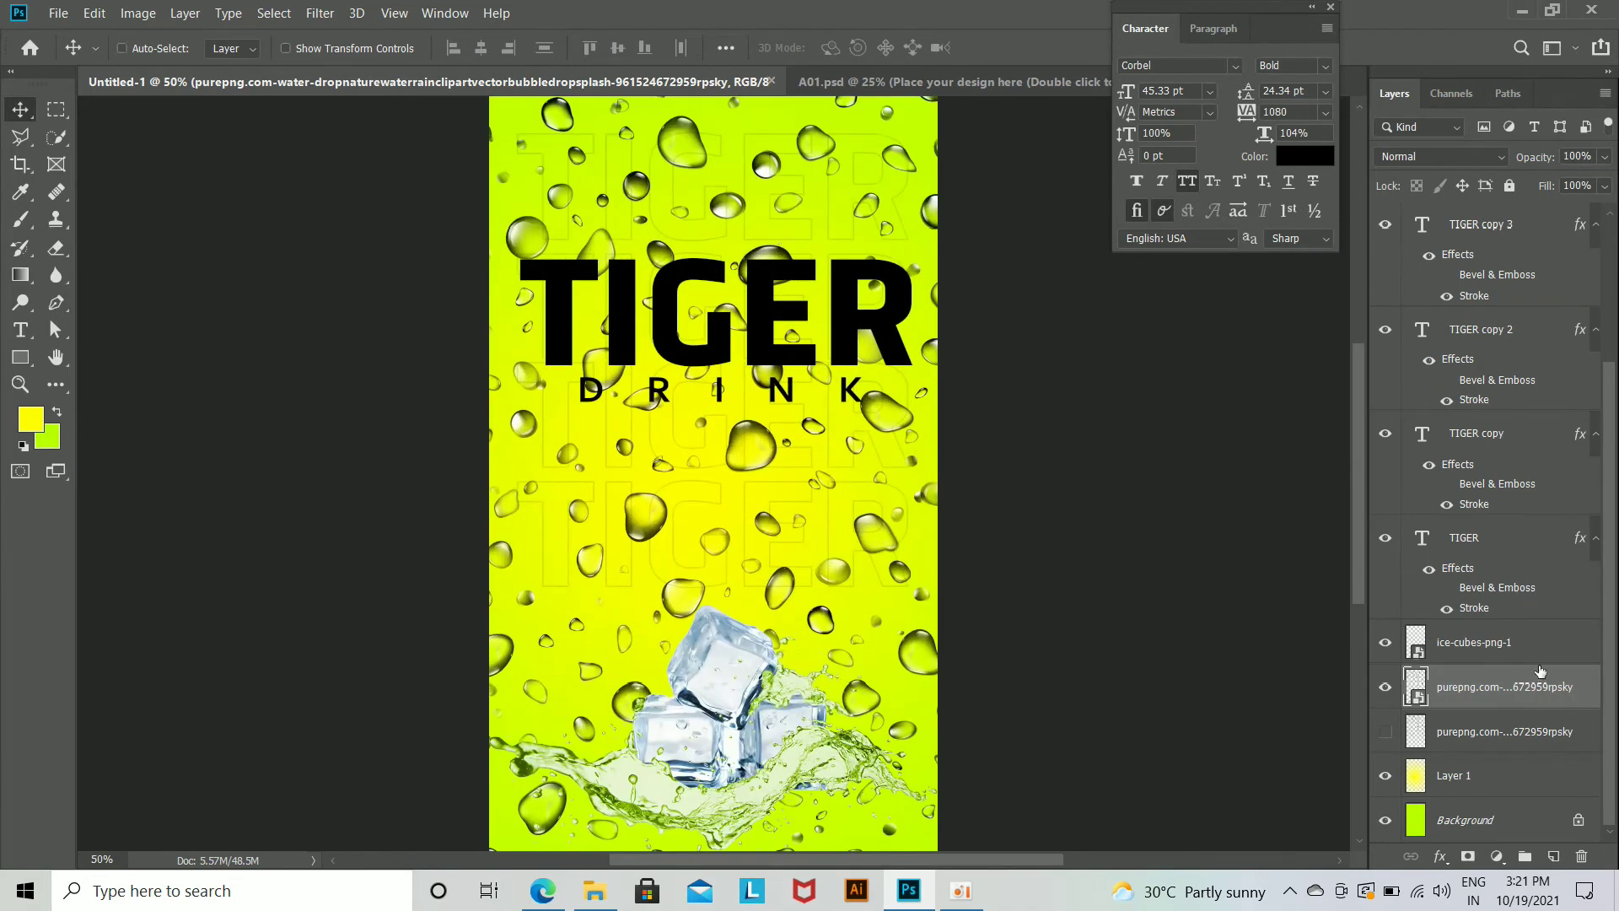
key(ctrl+minus)
drag(1459, 182, 1459, 184)
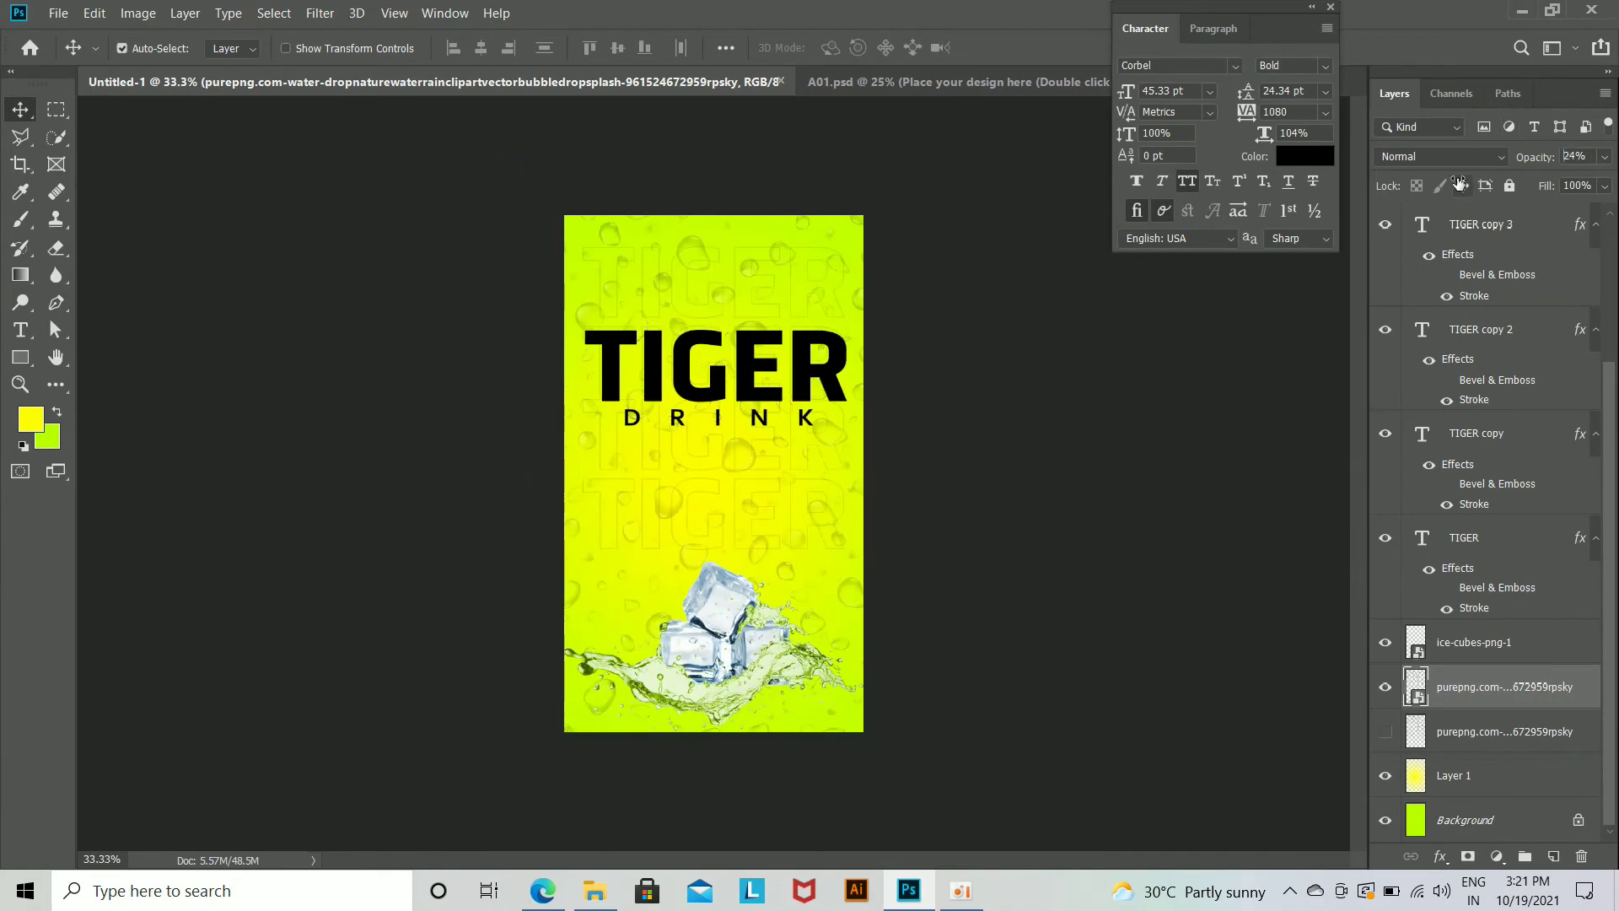
key(ctrl+plus)
Step: Place the orange splash image R (6) from File Explorer behind the ice cubes, scaled to about 25.5%
click(596, 891)
drag(710, 156, 754, 624)
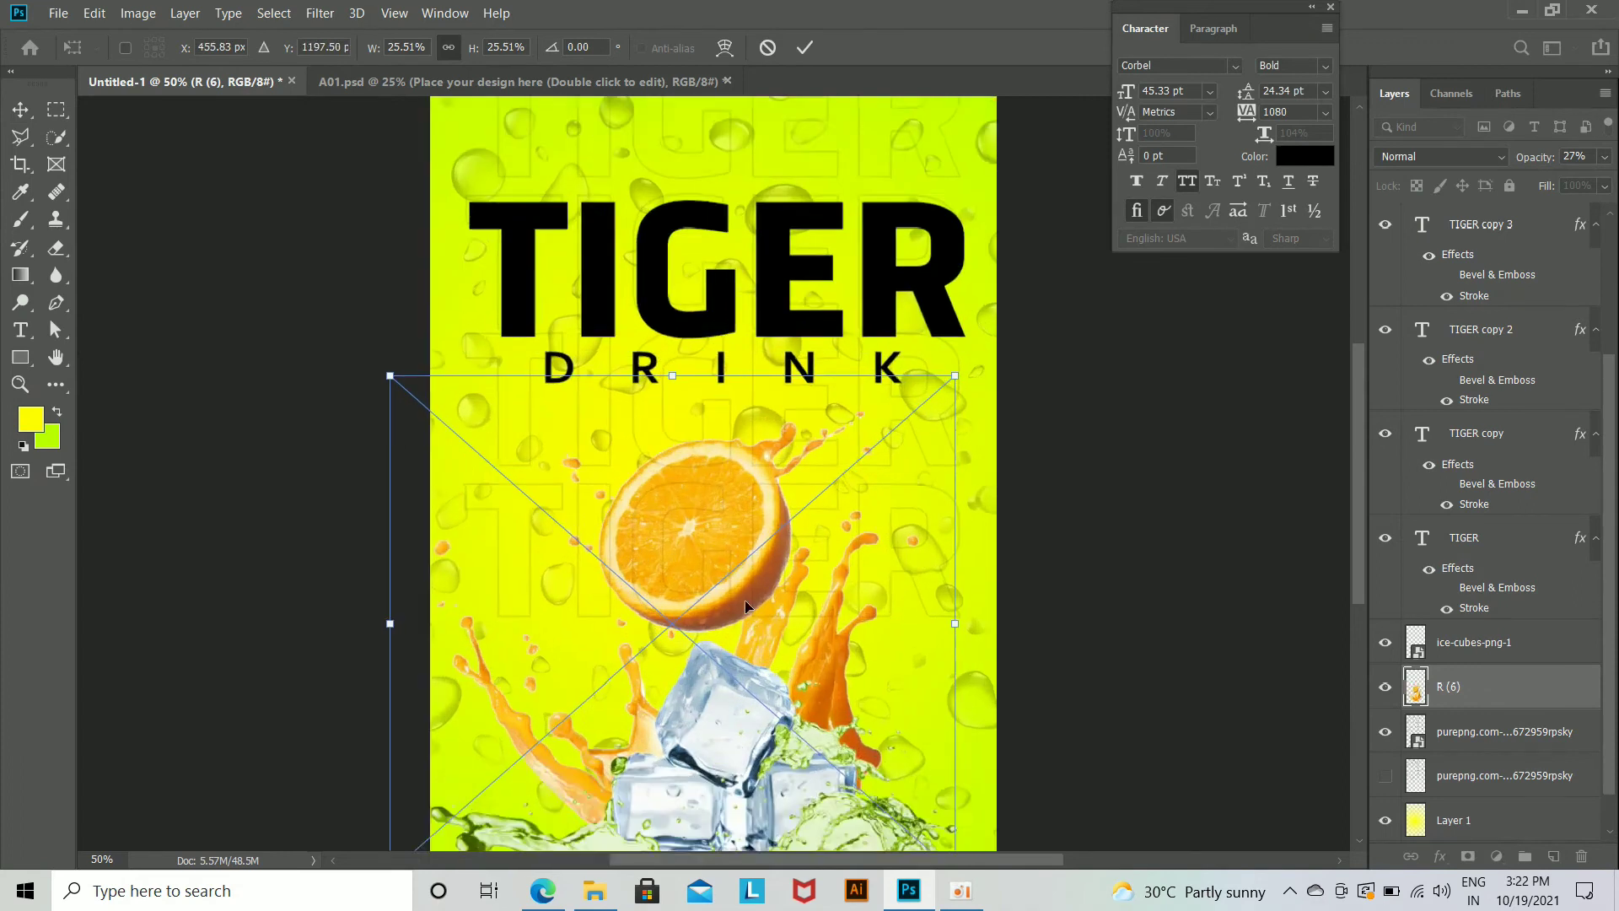
key(Return)
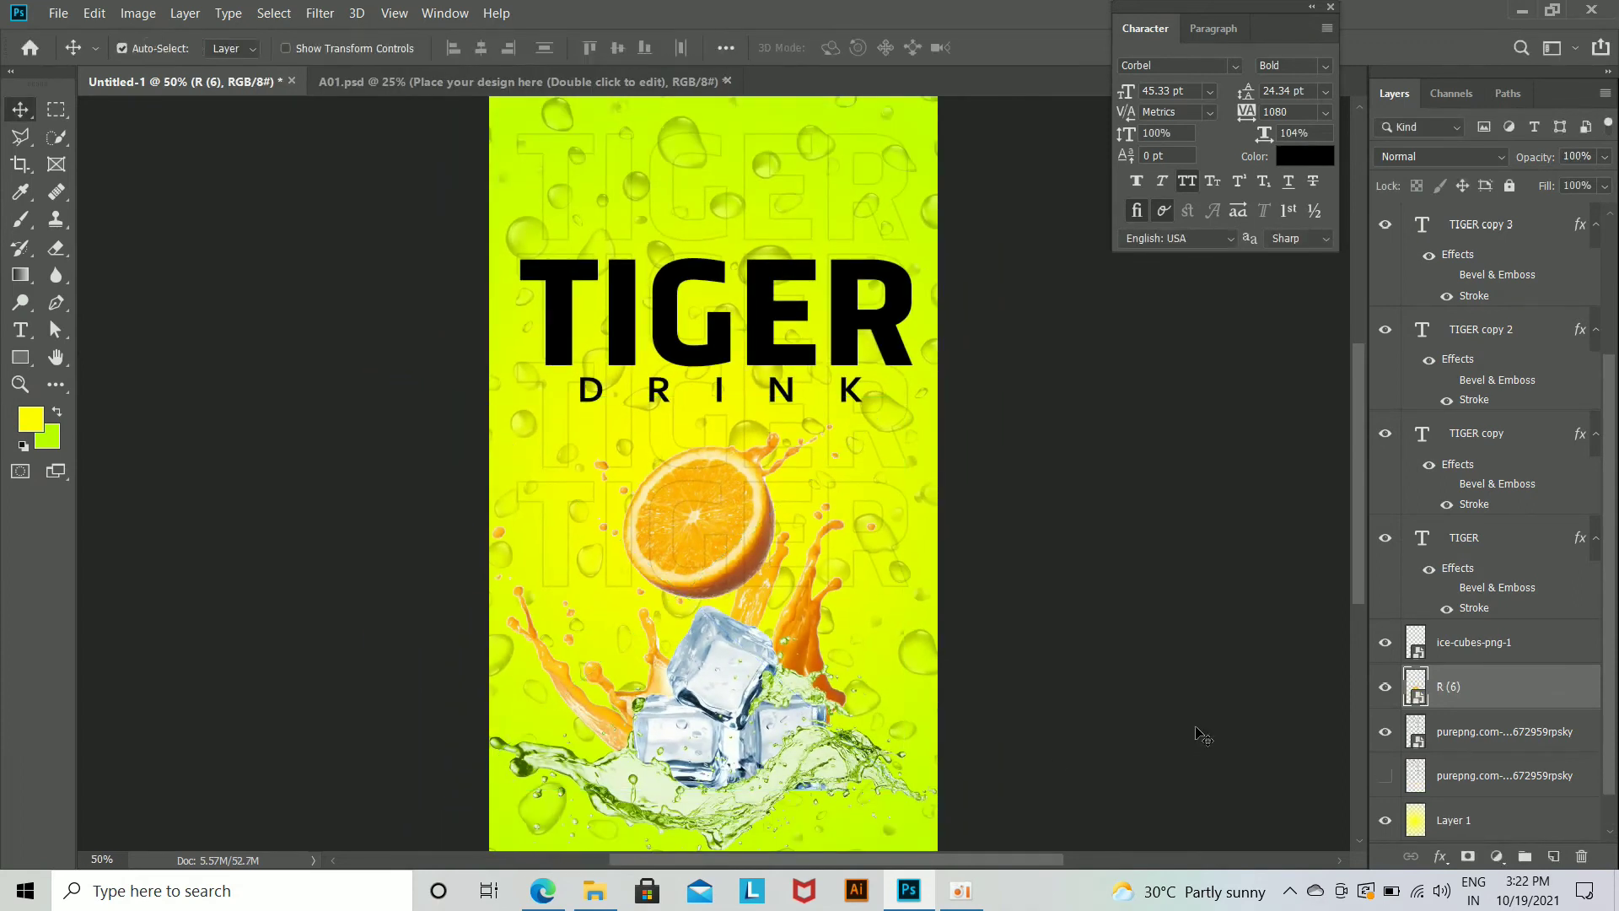
Step: Reorder the R (6) splash layer above the ice cubes and shift the splash slightly down on the poster
key(ctrl+minus)
drag(1526, 702, 1513, 624)
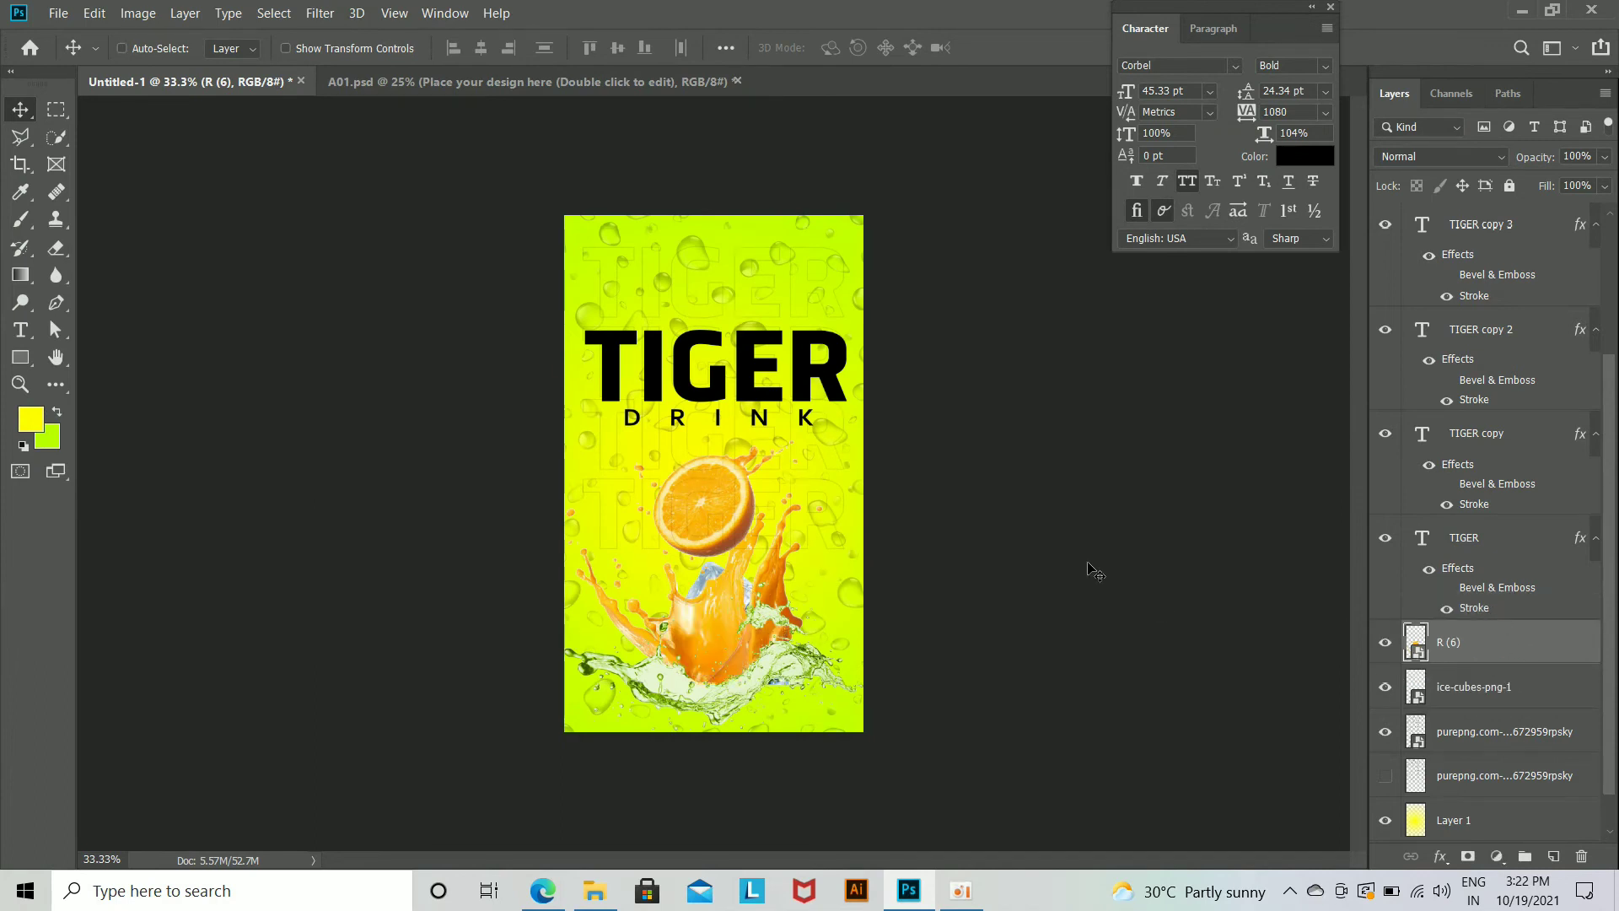
key(ctrl+plus)
mouse_move(720, 683)
mouse_down()
mouse_move(719, 712)
mouse_move(716, 690)
mouse_up()
key(ctrl+minus)
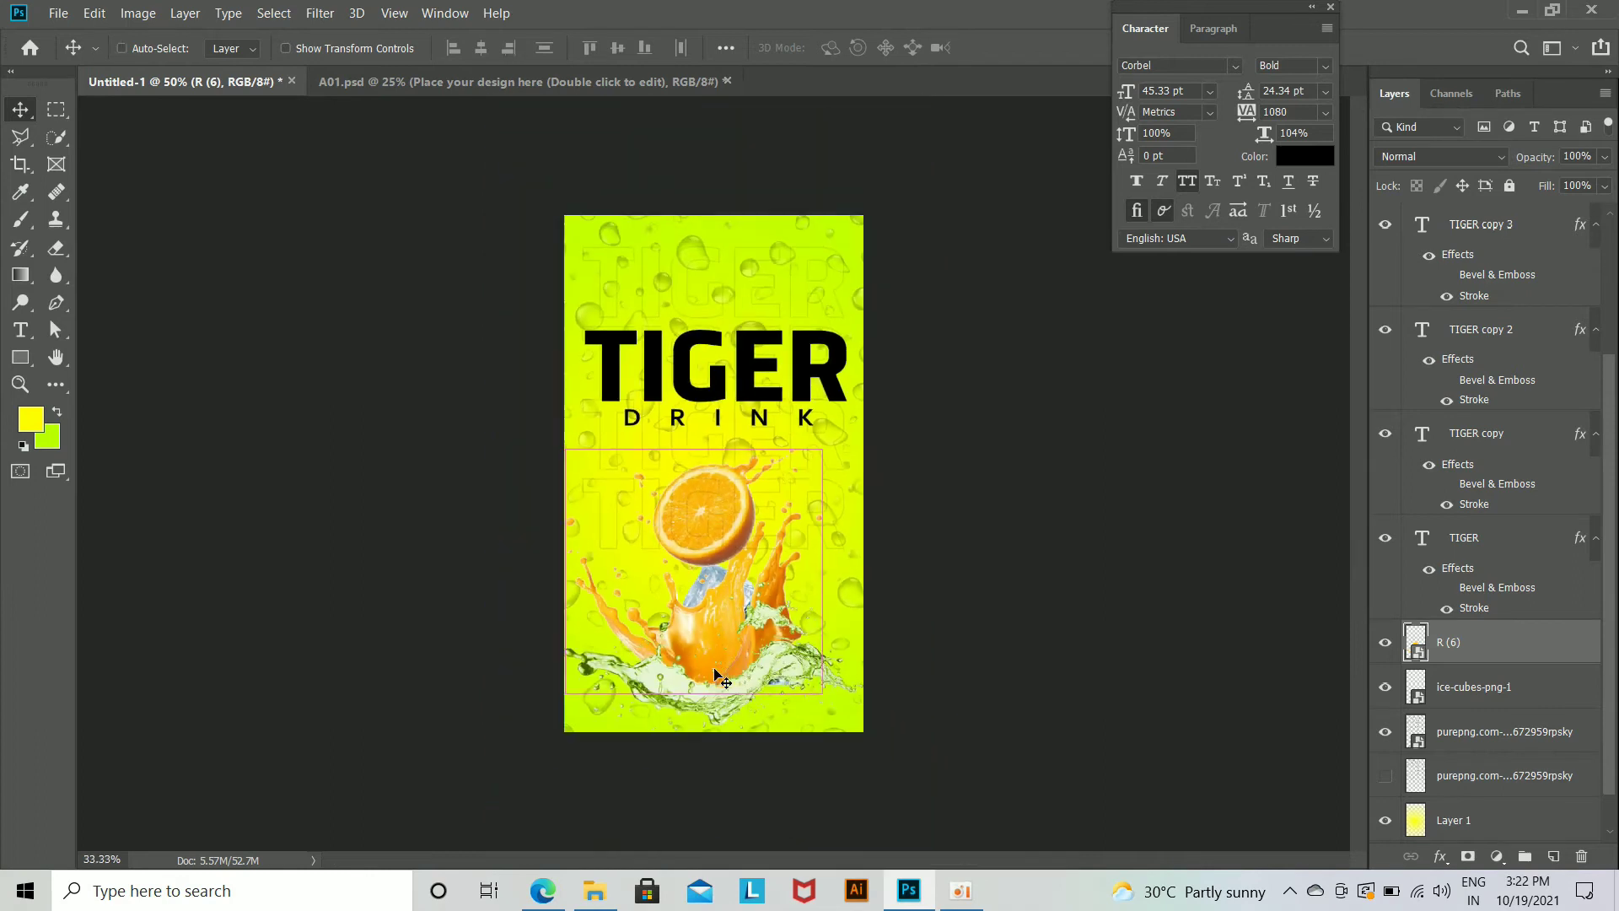
Step: Draw a closed Pen path with a curved upper edge across the poster's bottom and convert it to a selection
click(52, 306)
drag(936, 701, 1107, 661)
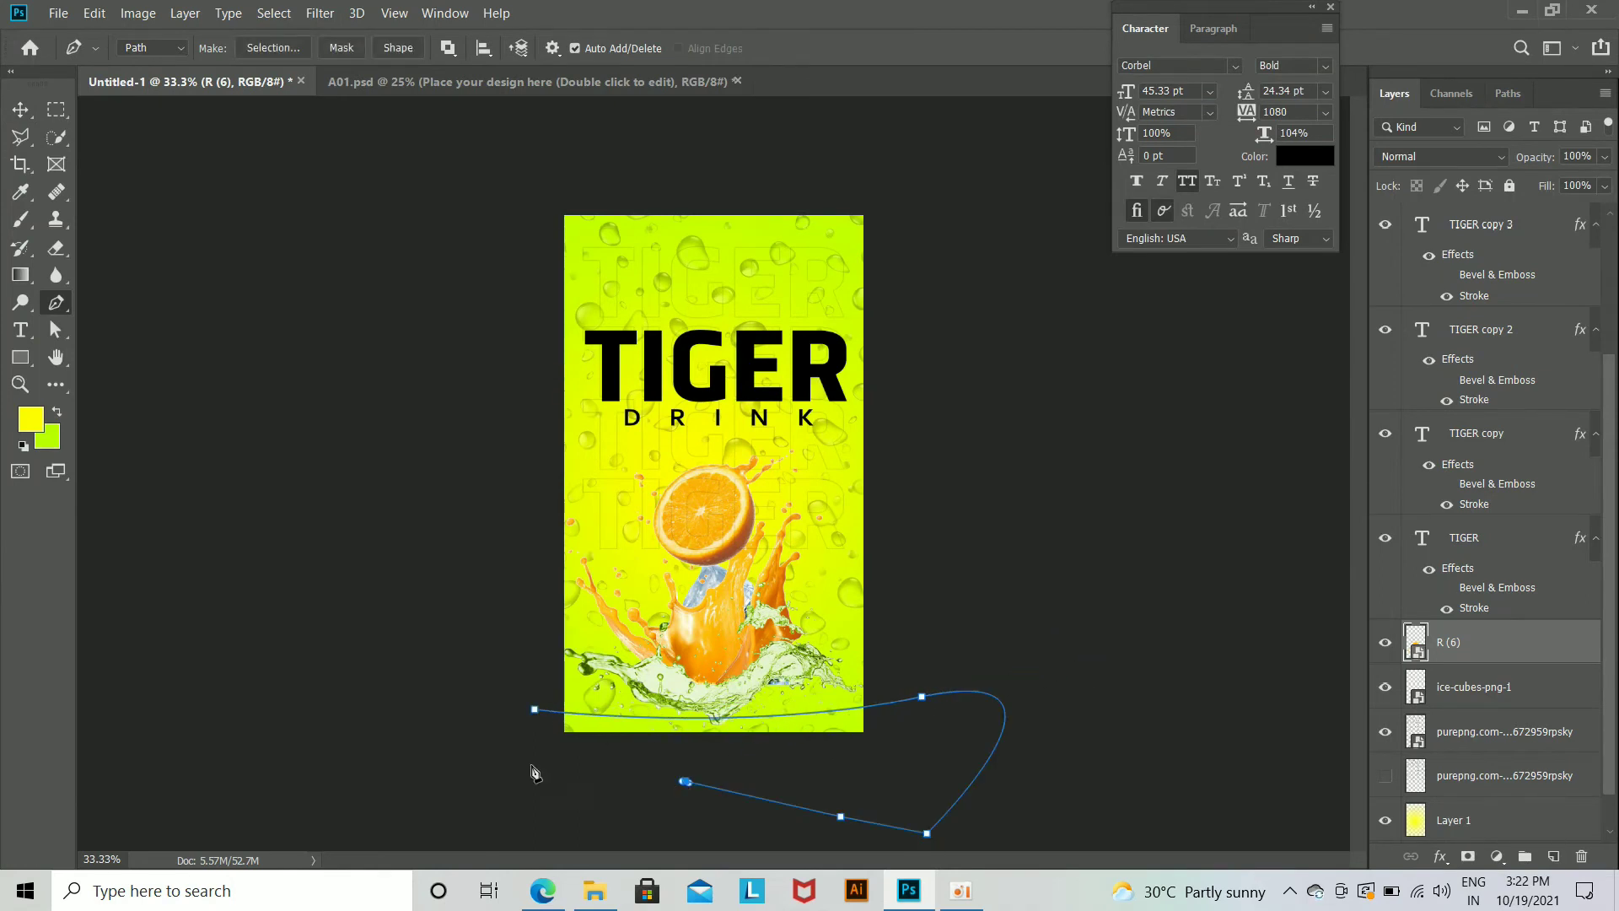
key(ctrl+Return)
Step: Create a new layer above the water splash, fill the curved selection with white (ffffff), and deselect
scroll(1495, 245, up, 3)
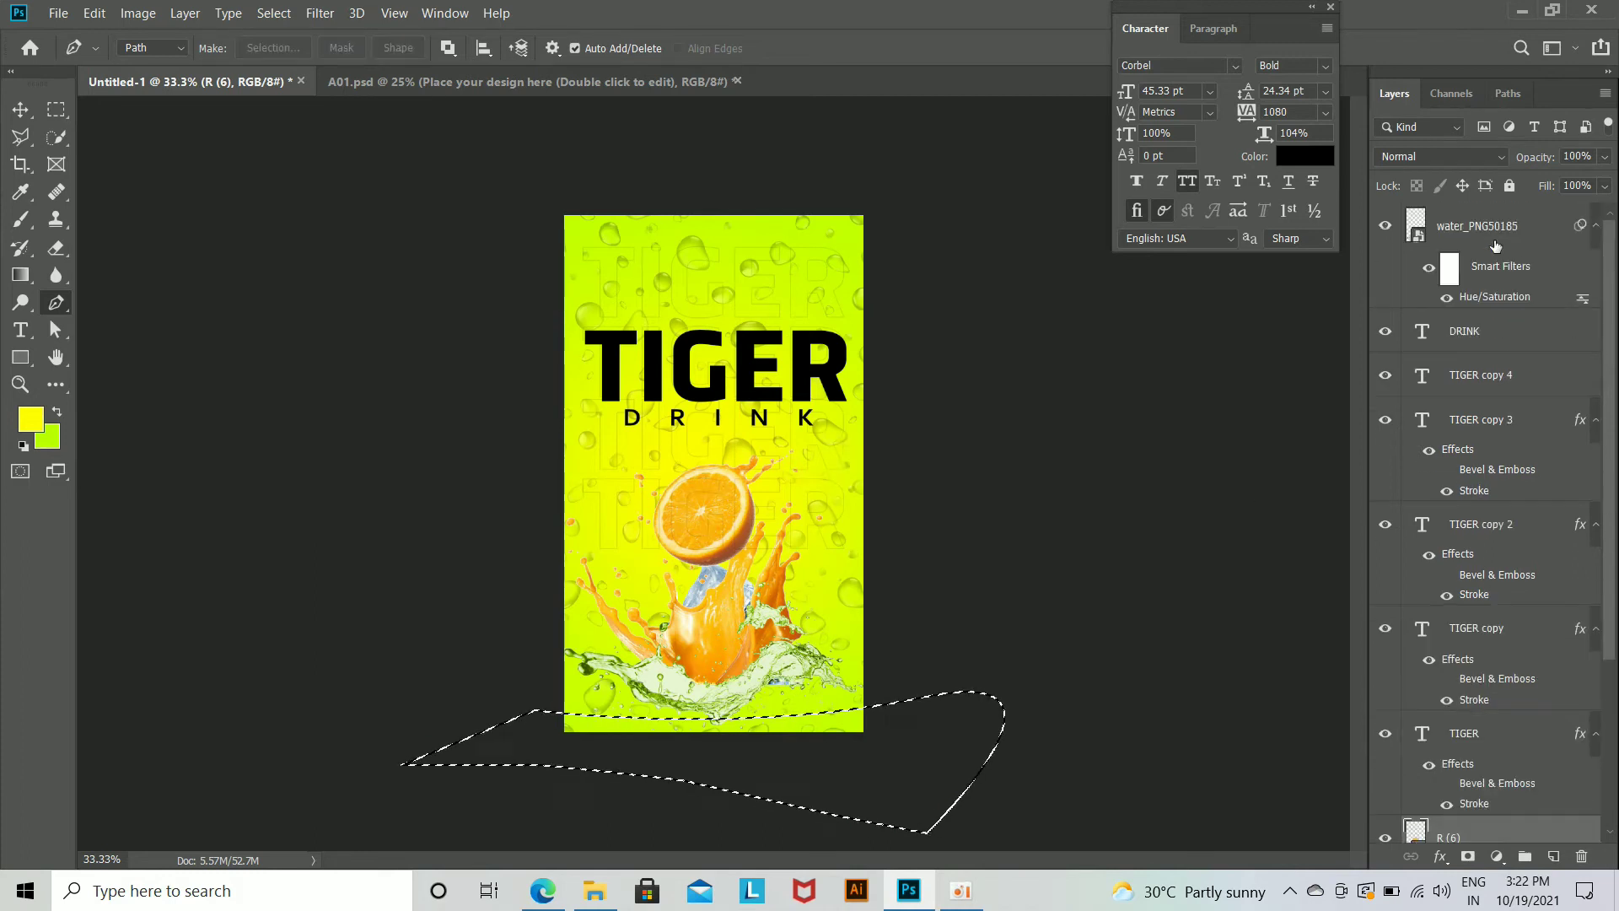
click(1495, 246)
click(1552, 857)
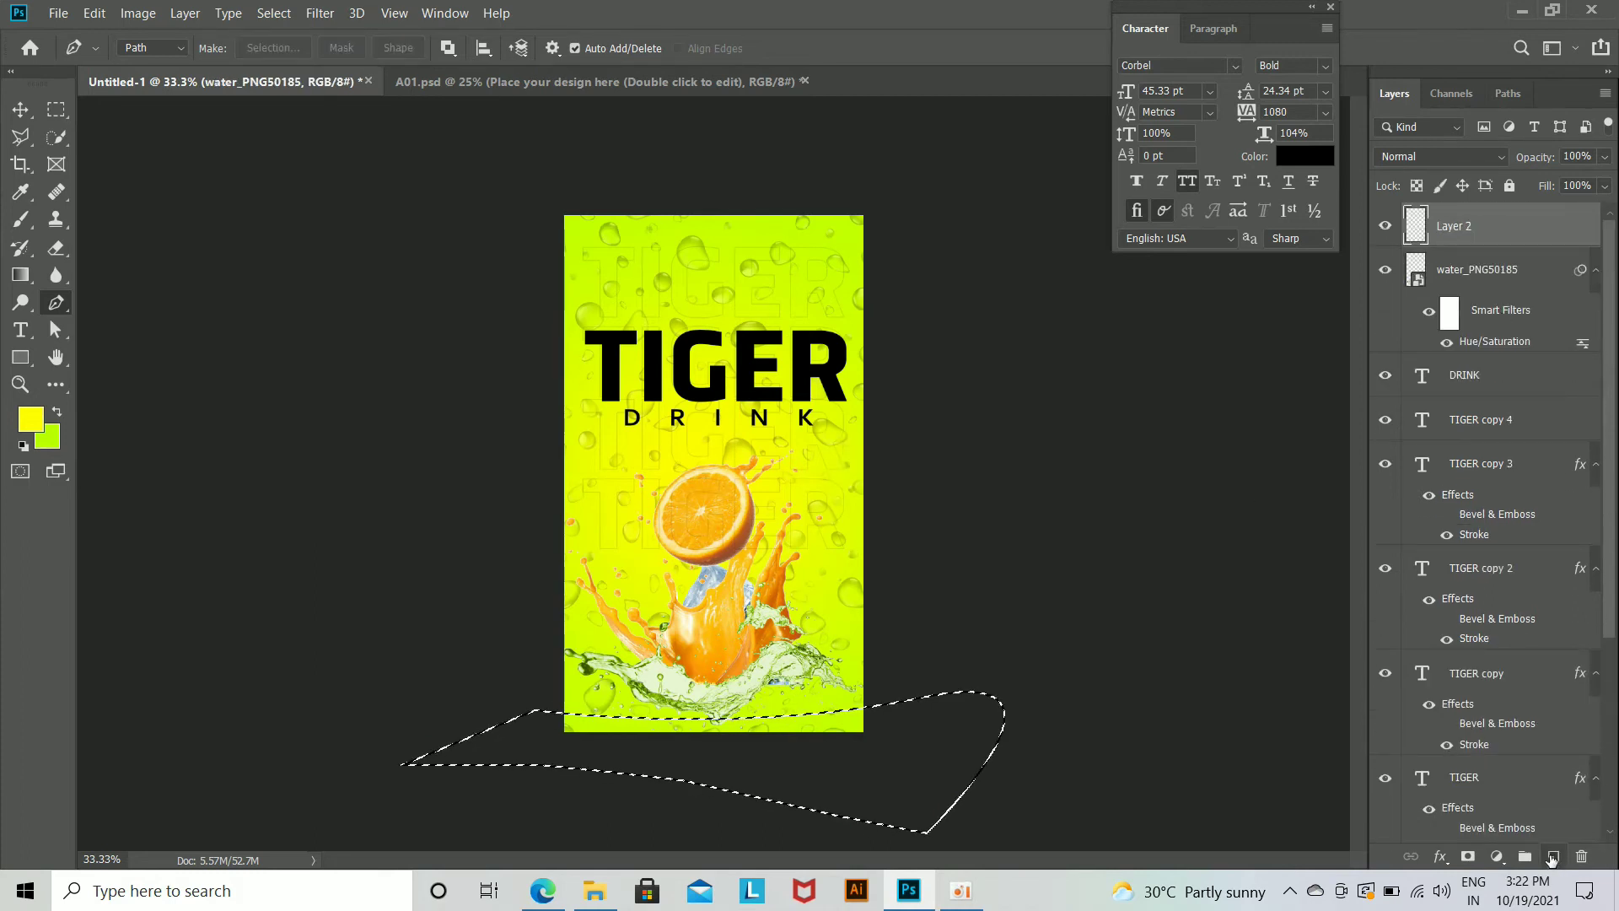
click(30, 419)
text(ffffff)
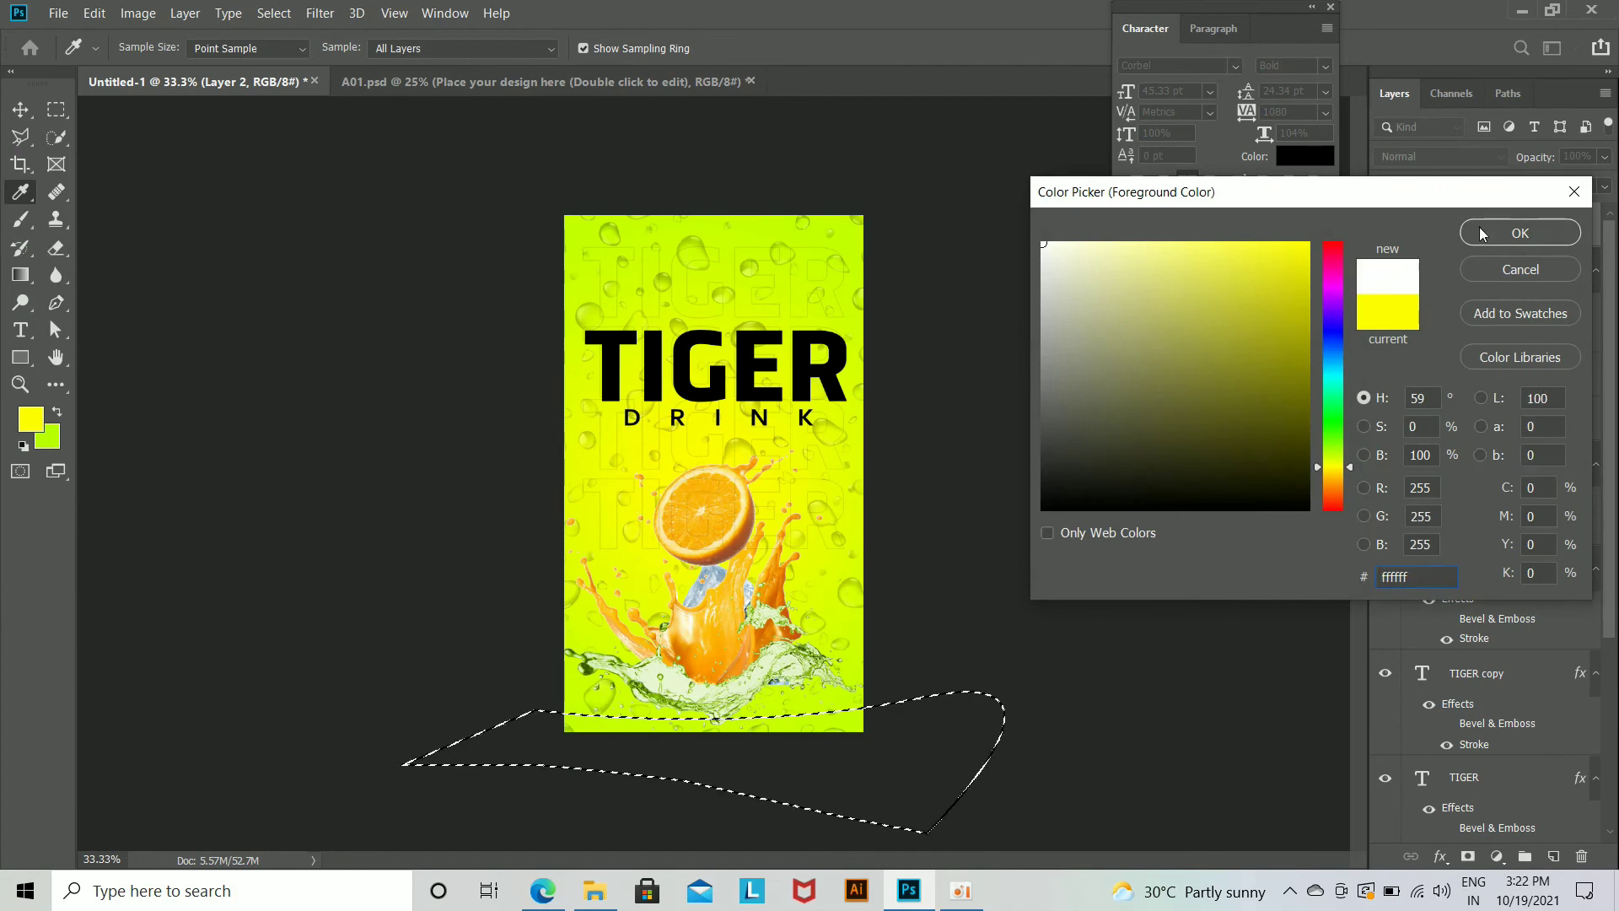
click(1481, 234)
key(alt+BackSpace)
key(ctrl+d)
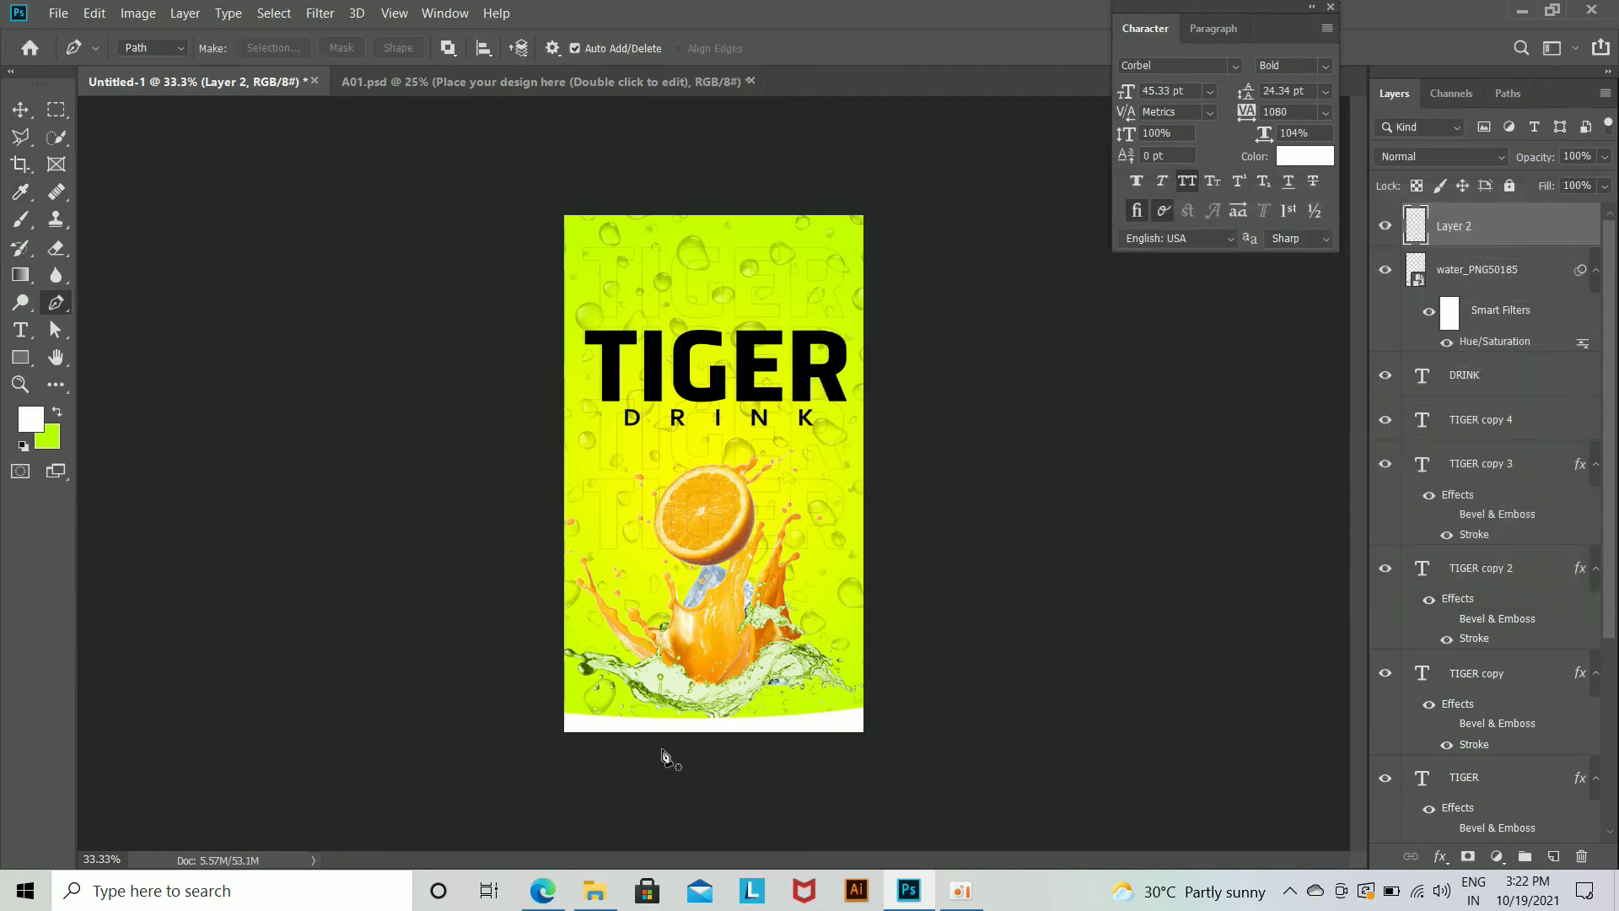
Step: Duplicate the white curved band layer, fill the duplicate with black (000000), and deselect
key(ctrl+plus)
key(ctrl+minus)
key(ctrl+j)
ctrl+click(1416, 226)
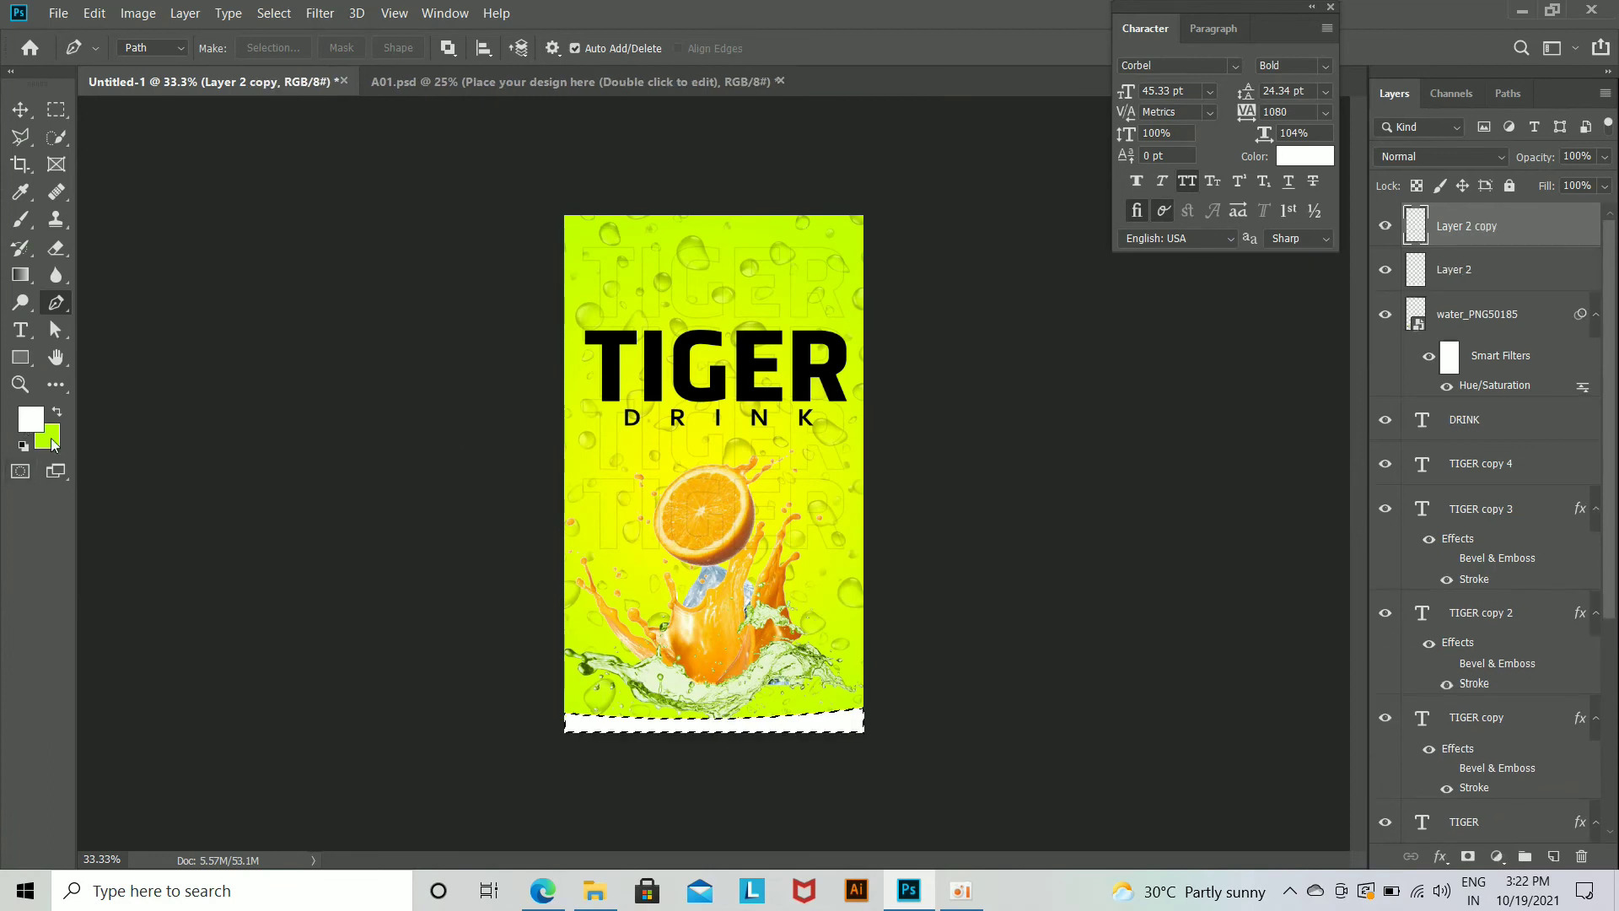
click(31, 419)
drag(1334, 464, 1334, 512)
drag(1267, 473, 1281, 538)
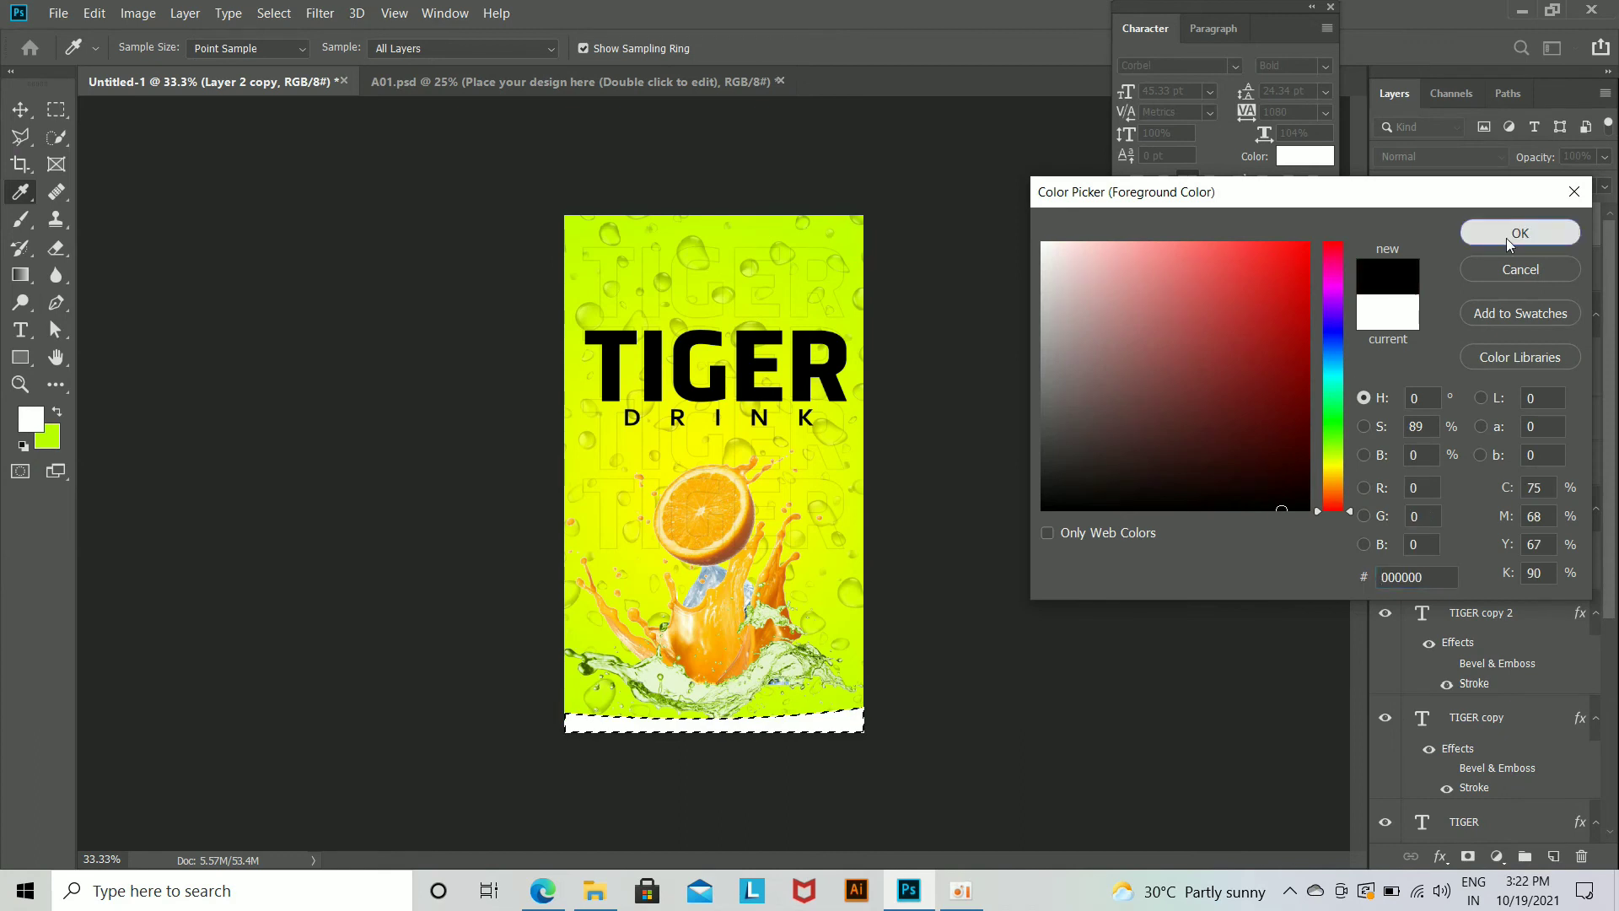
click(1518, 233)
key(p)
key(alt+BackSpace)
key(ctrl+d)
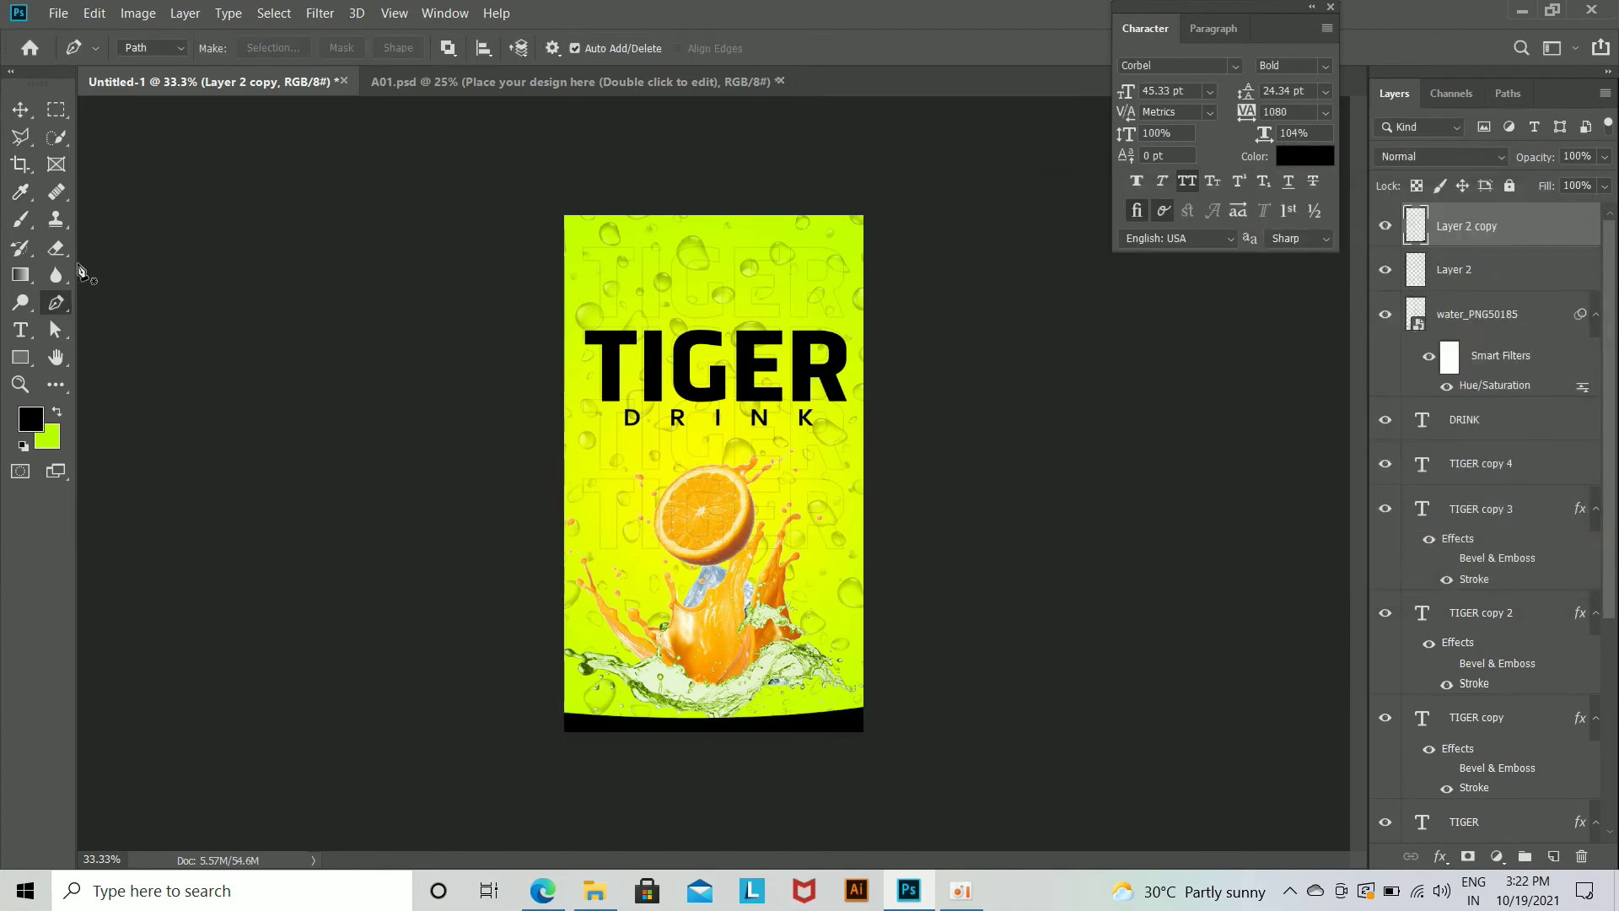
Step: Delete the left half of the black band with a rectangular selection so the white band shows there
click(54, 112)
drag(431, 590, 717, 828)
key(Delete)
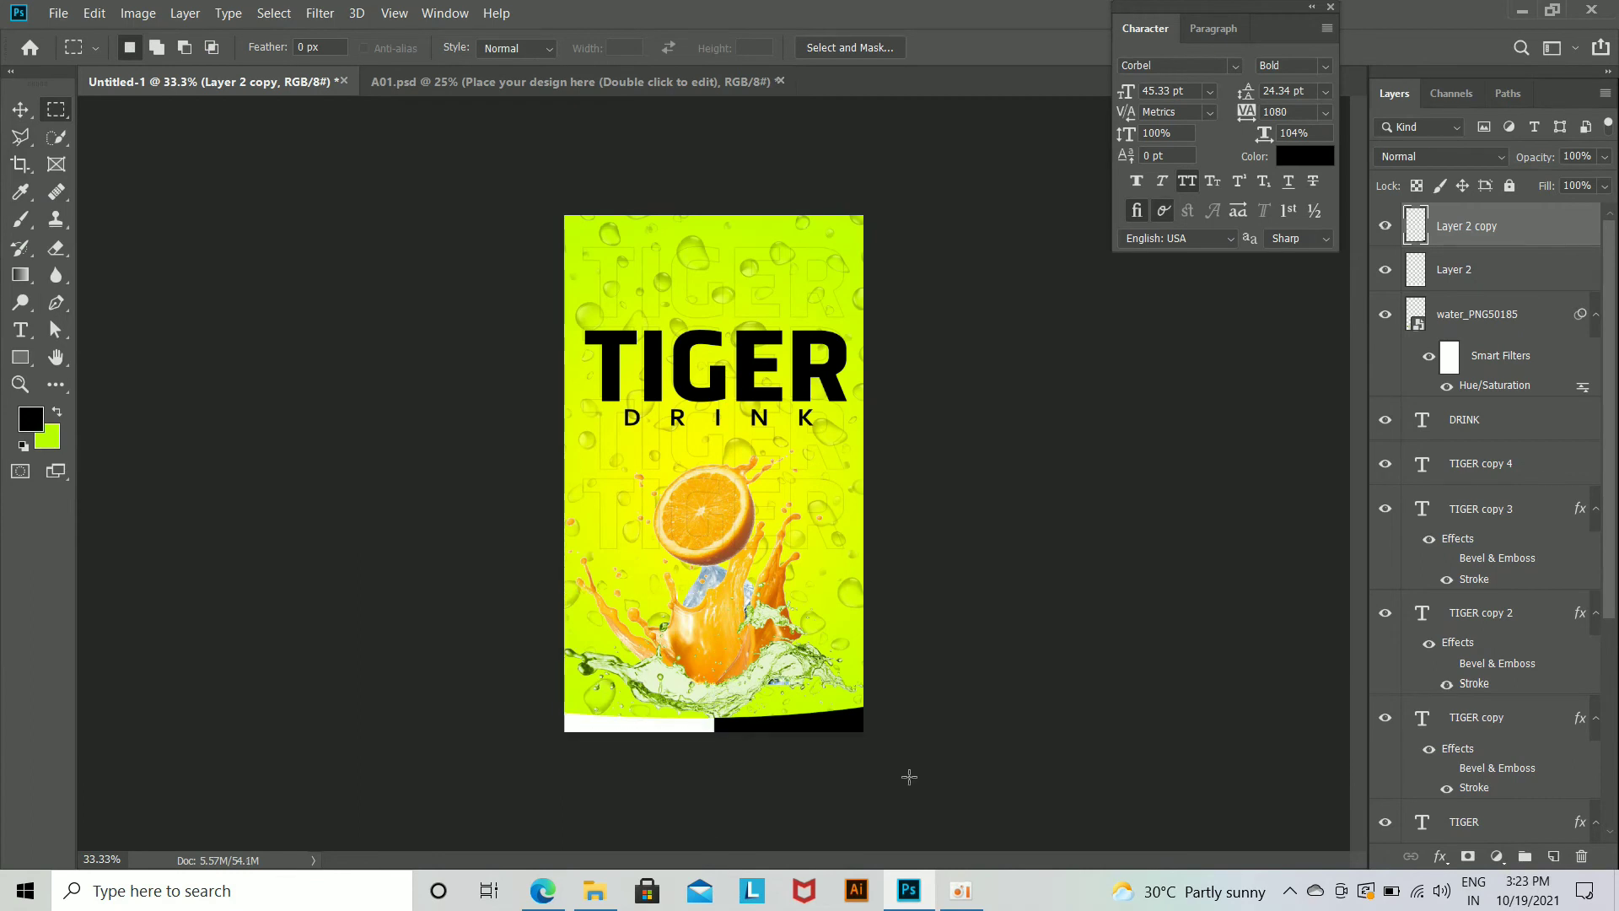
Step: Place the tiger head line drawing from File Explorer above the T of TIGER, scaled to about 13%
click(20, 110)
key(ctrl+plus)
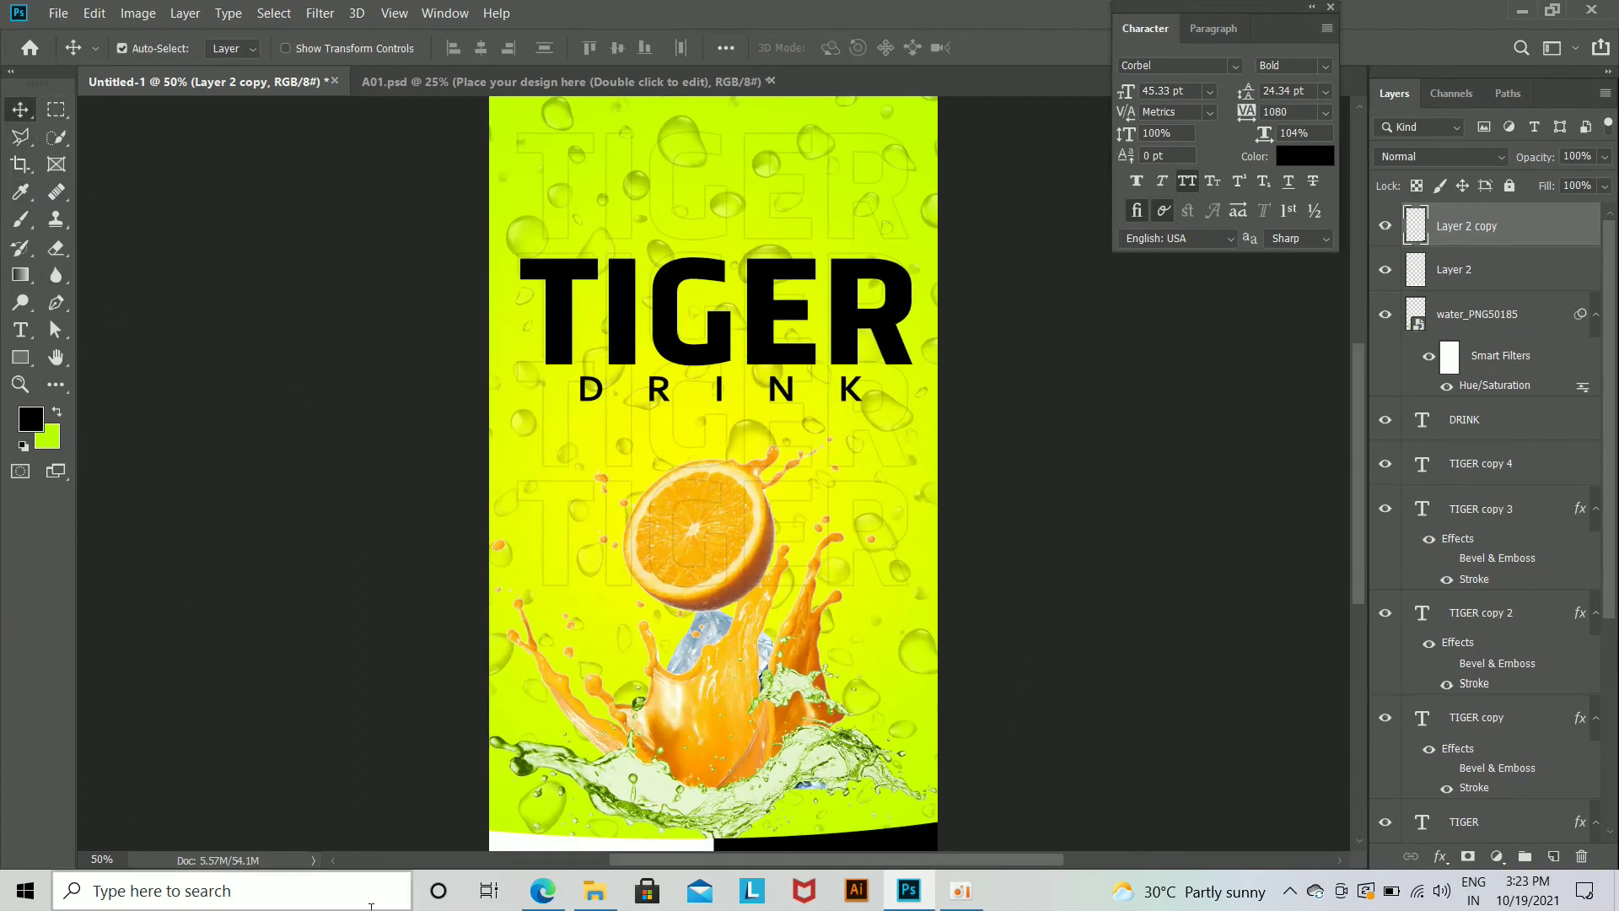
click(590, 901)
drag(476, 168, 784, 523)
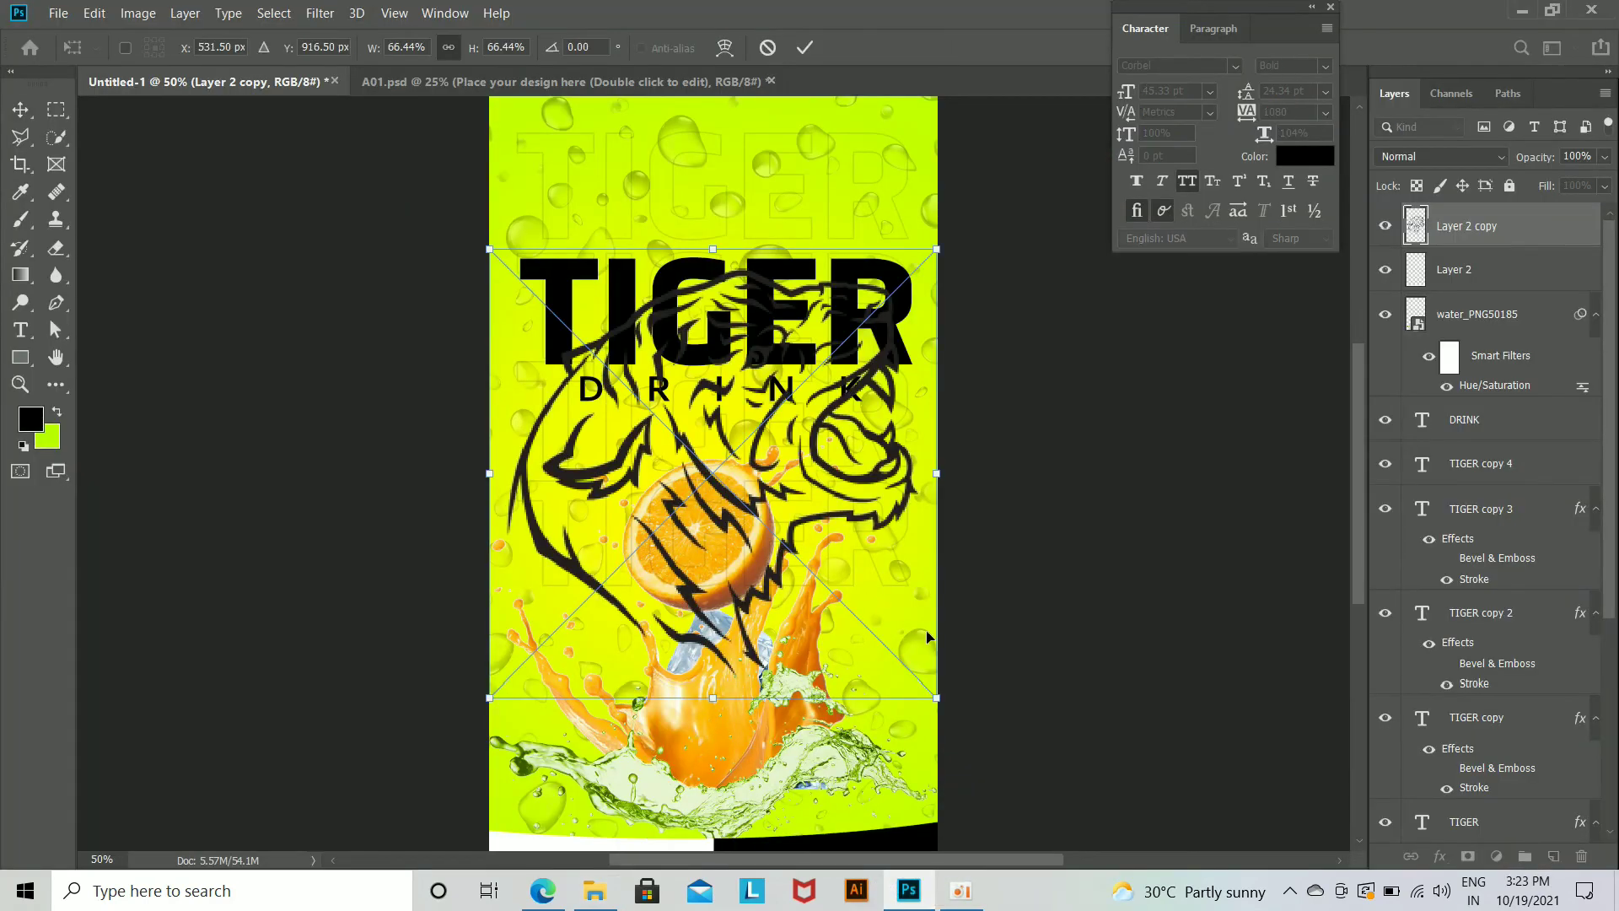
drag(939, 702, 573, 224)
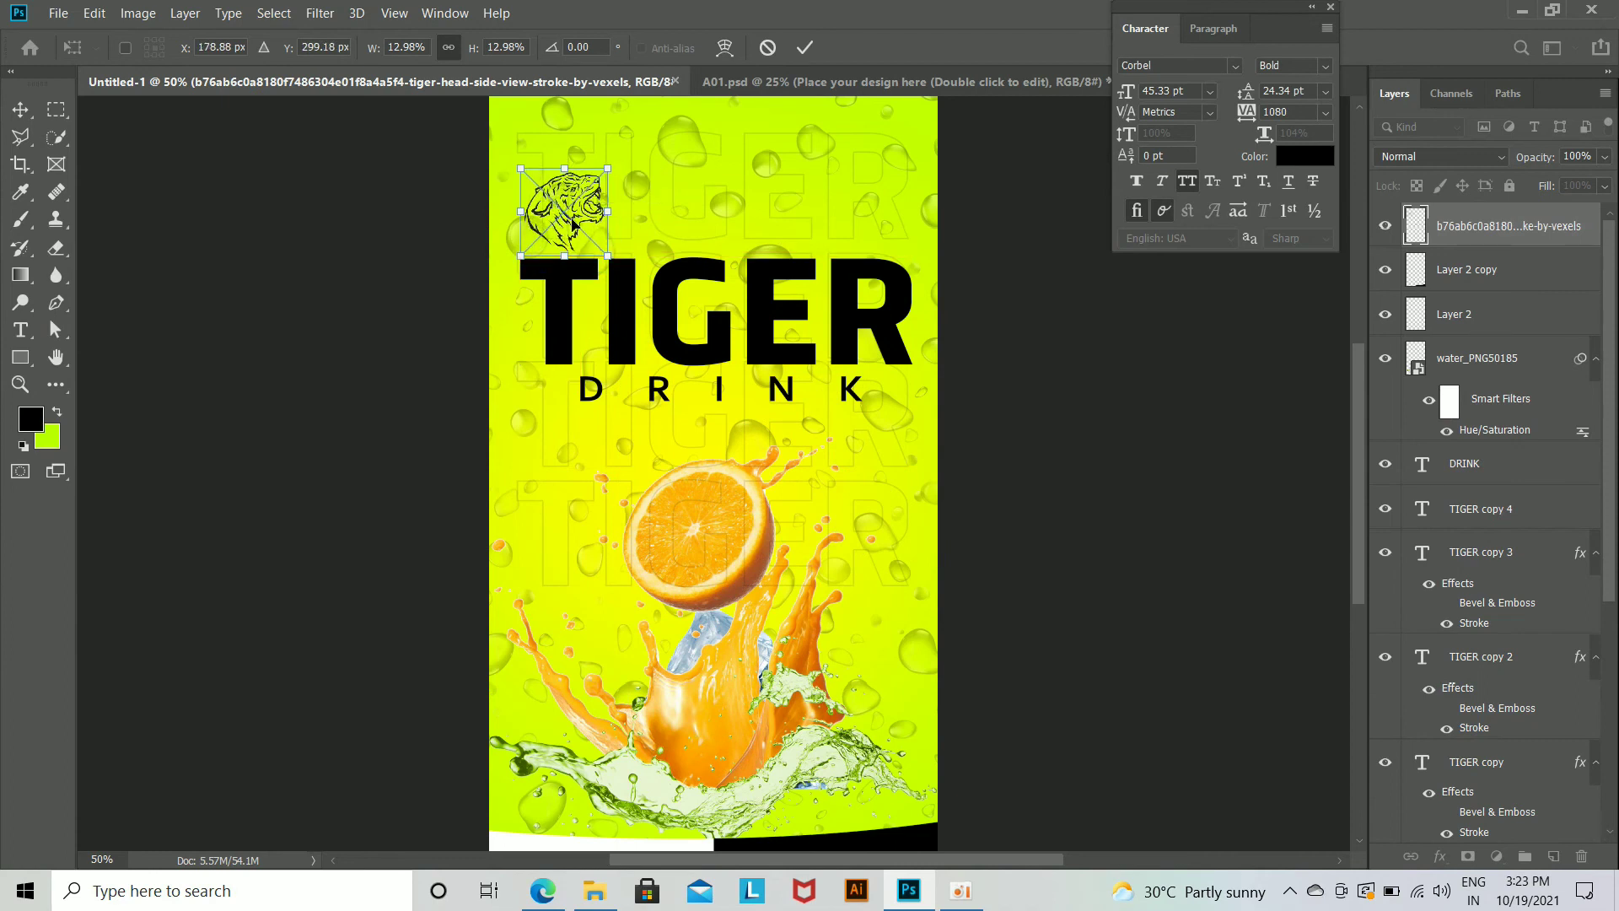
key(Return)
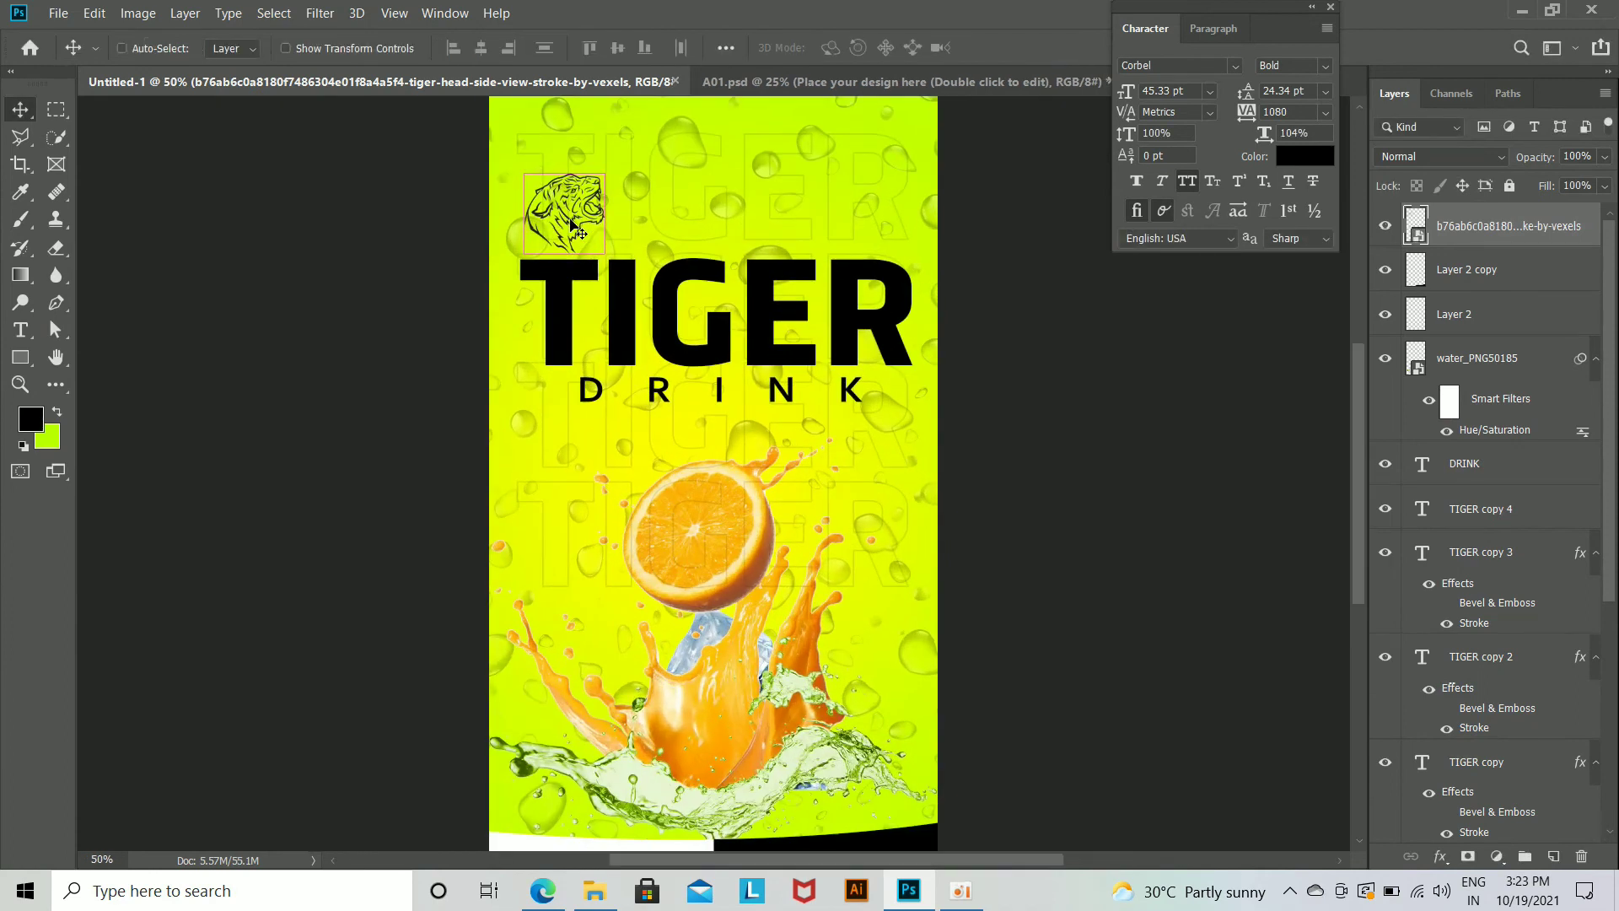
Step: Select all layers from Layer 1 up to the tiger head and stamp them into a new merged layer on top
scroll(1523, 799, down, 5)
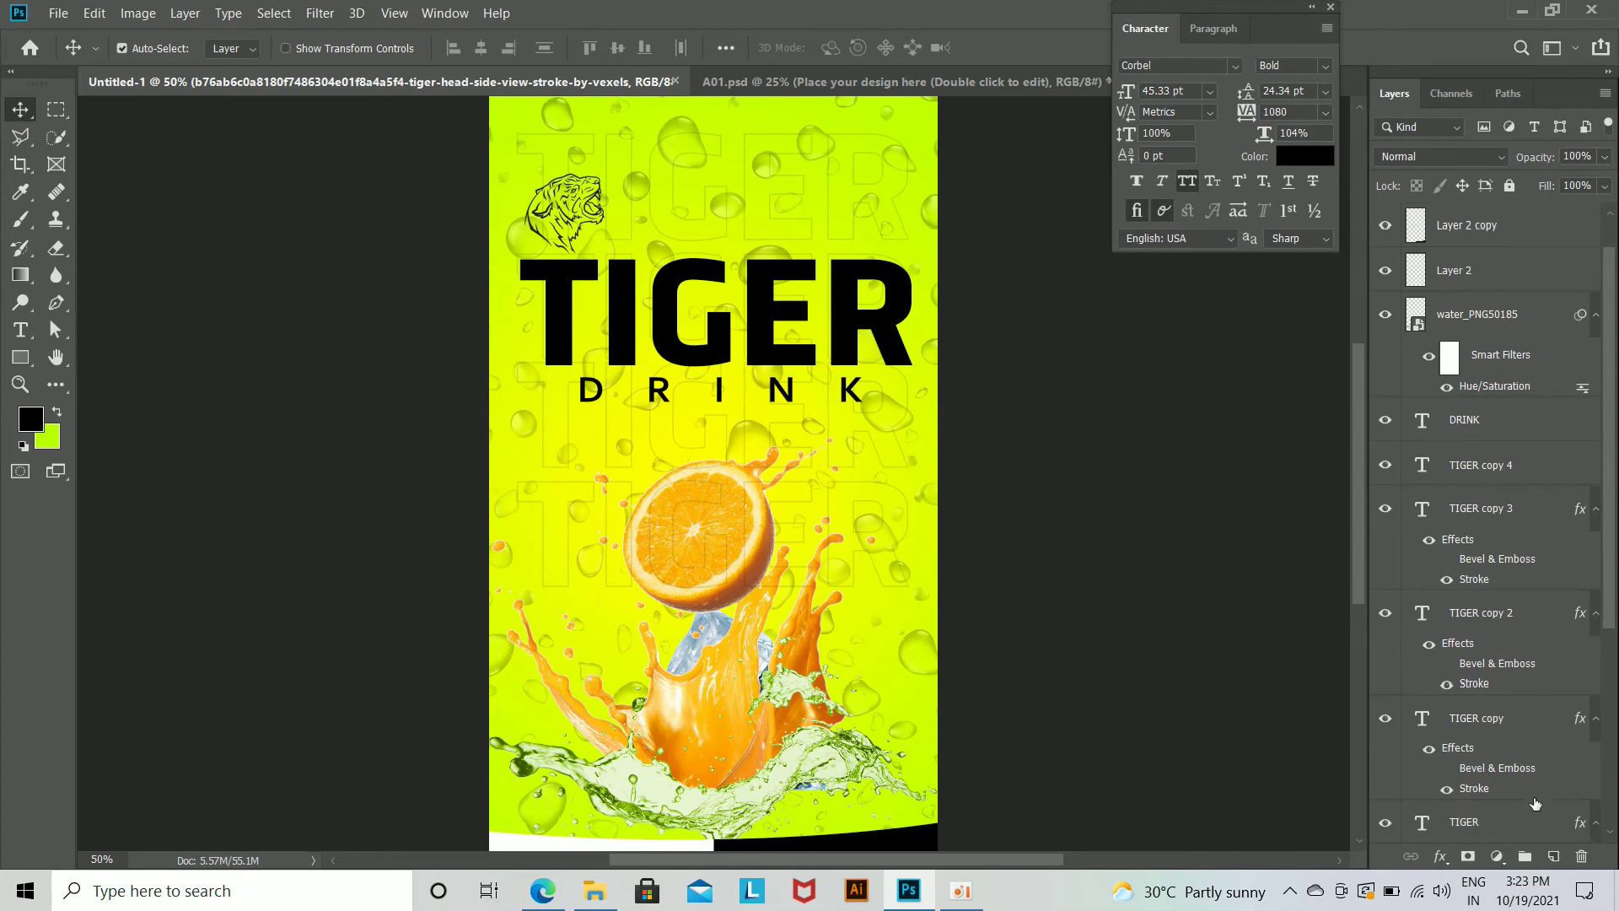
click(1509, 783)
scroll(1452, 243, up, 10)
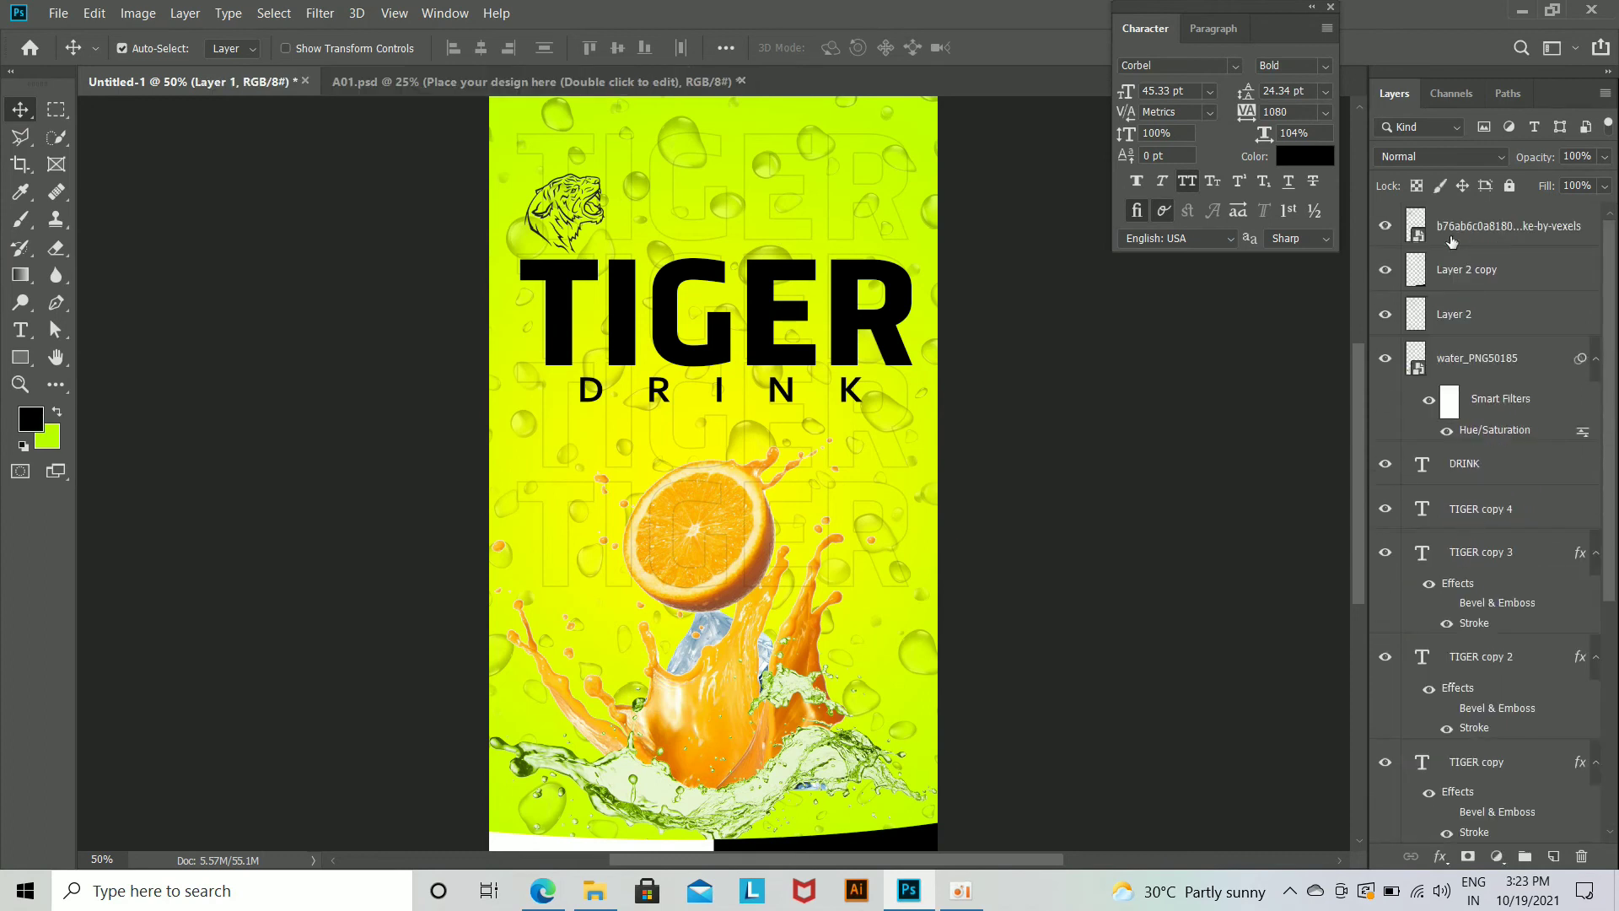
shift+click(1473, 238)
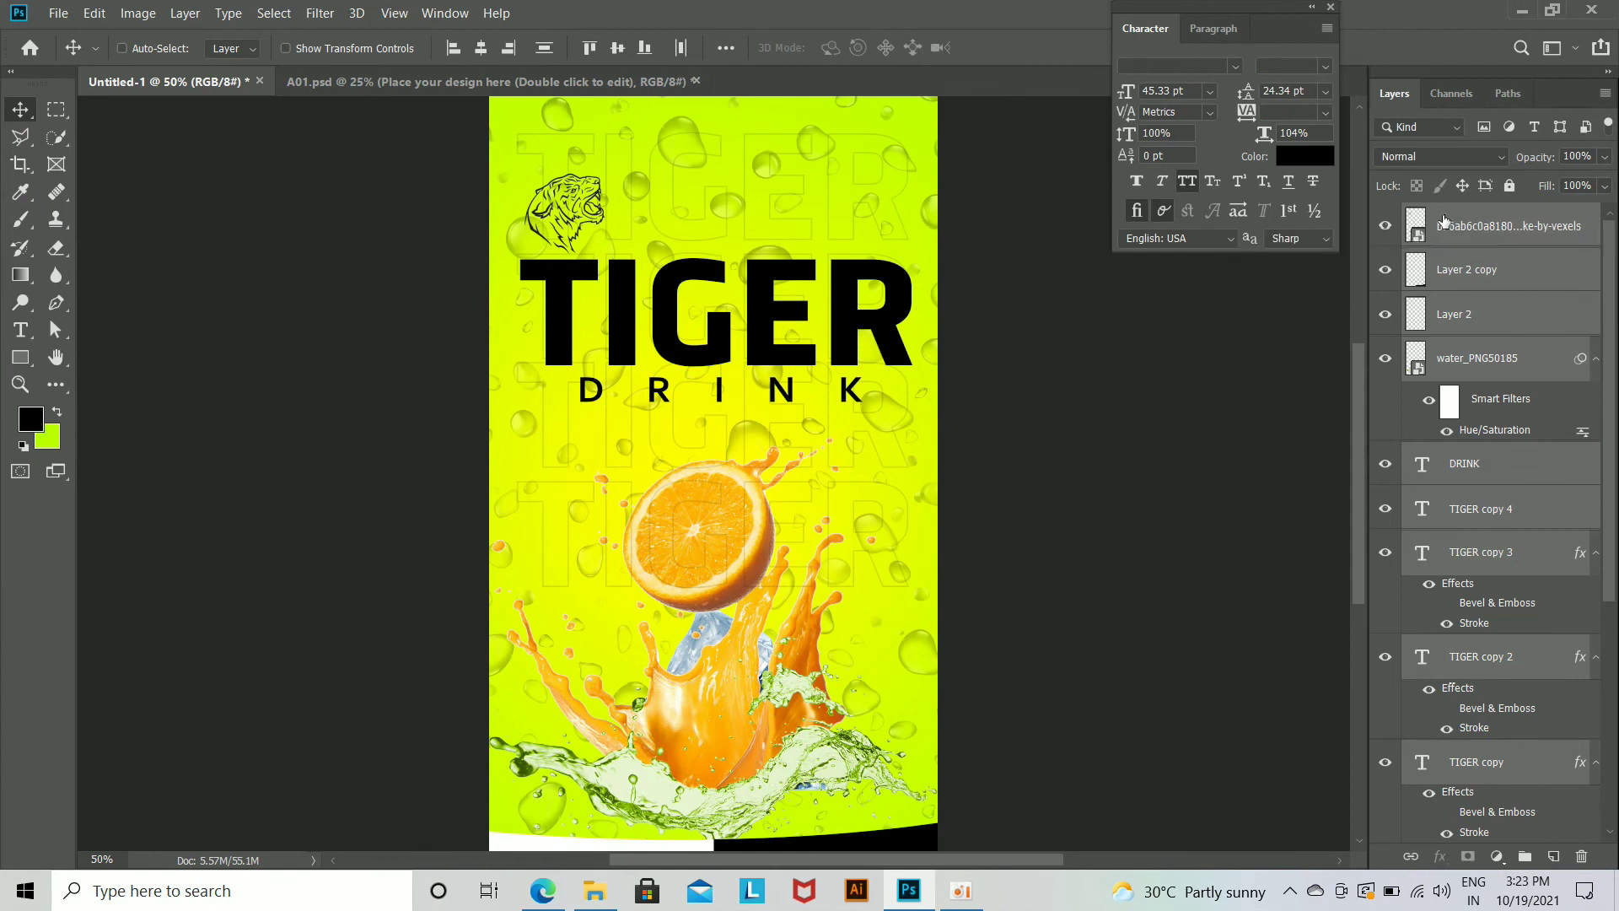
key(ctrl+shift+alt+e)
Step: Open the label smart object of the A01.psd can mockup and hide its "Place your design here" layer
click(523, 81)
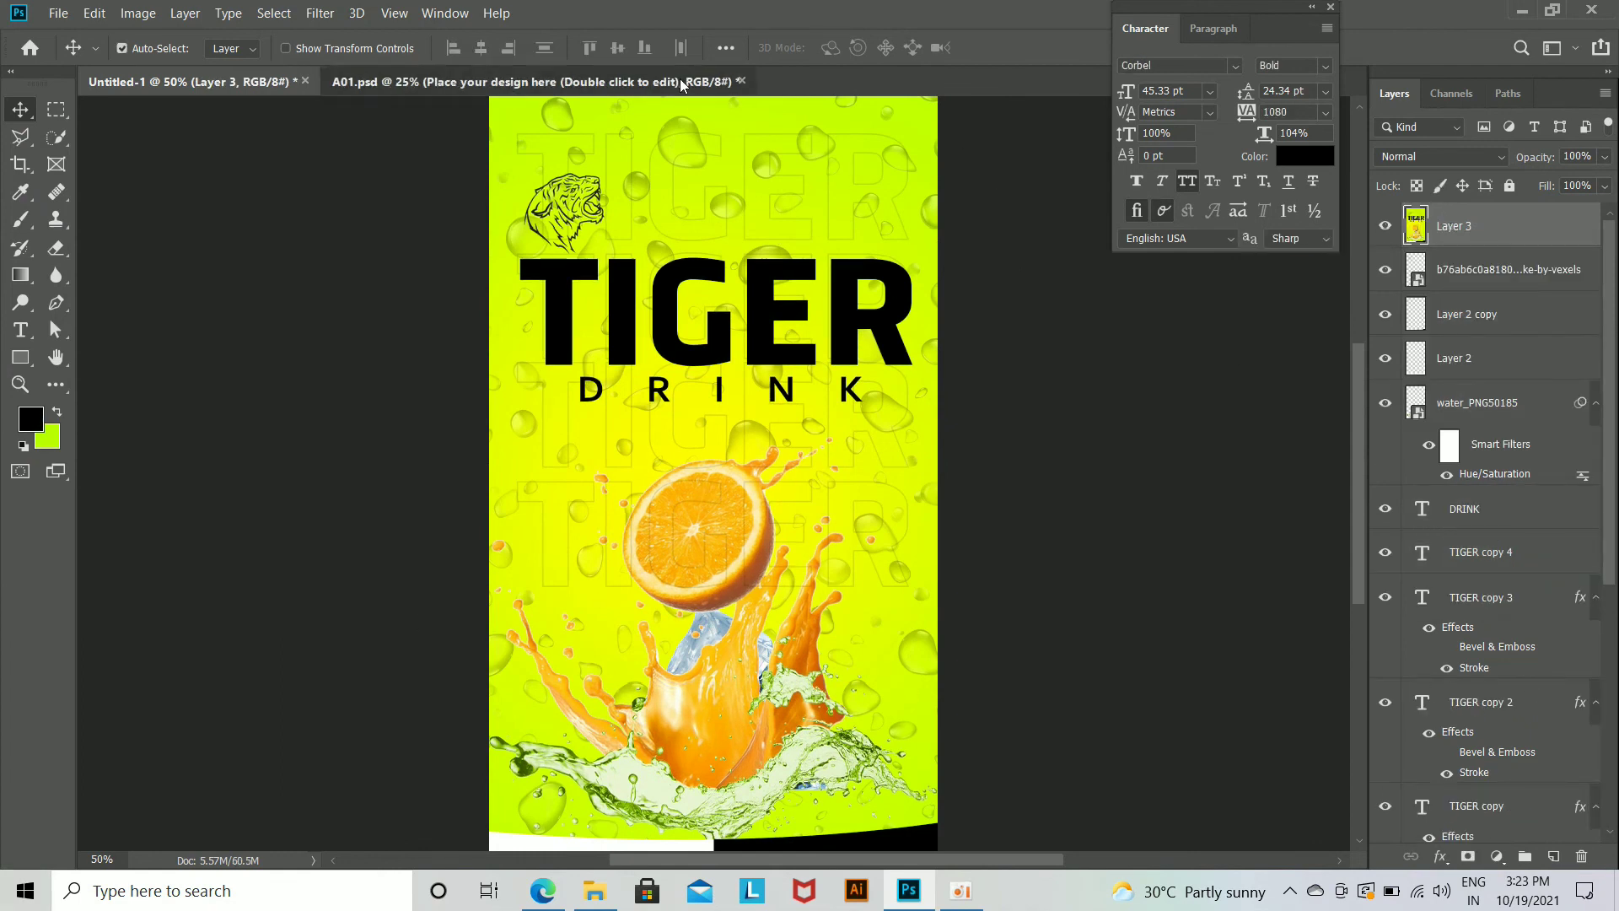
double_click(1454, 363)
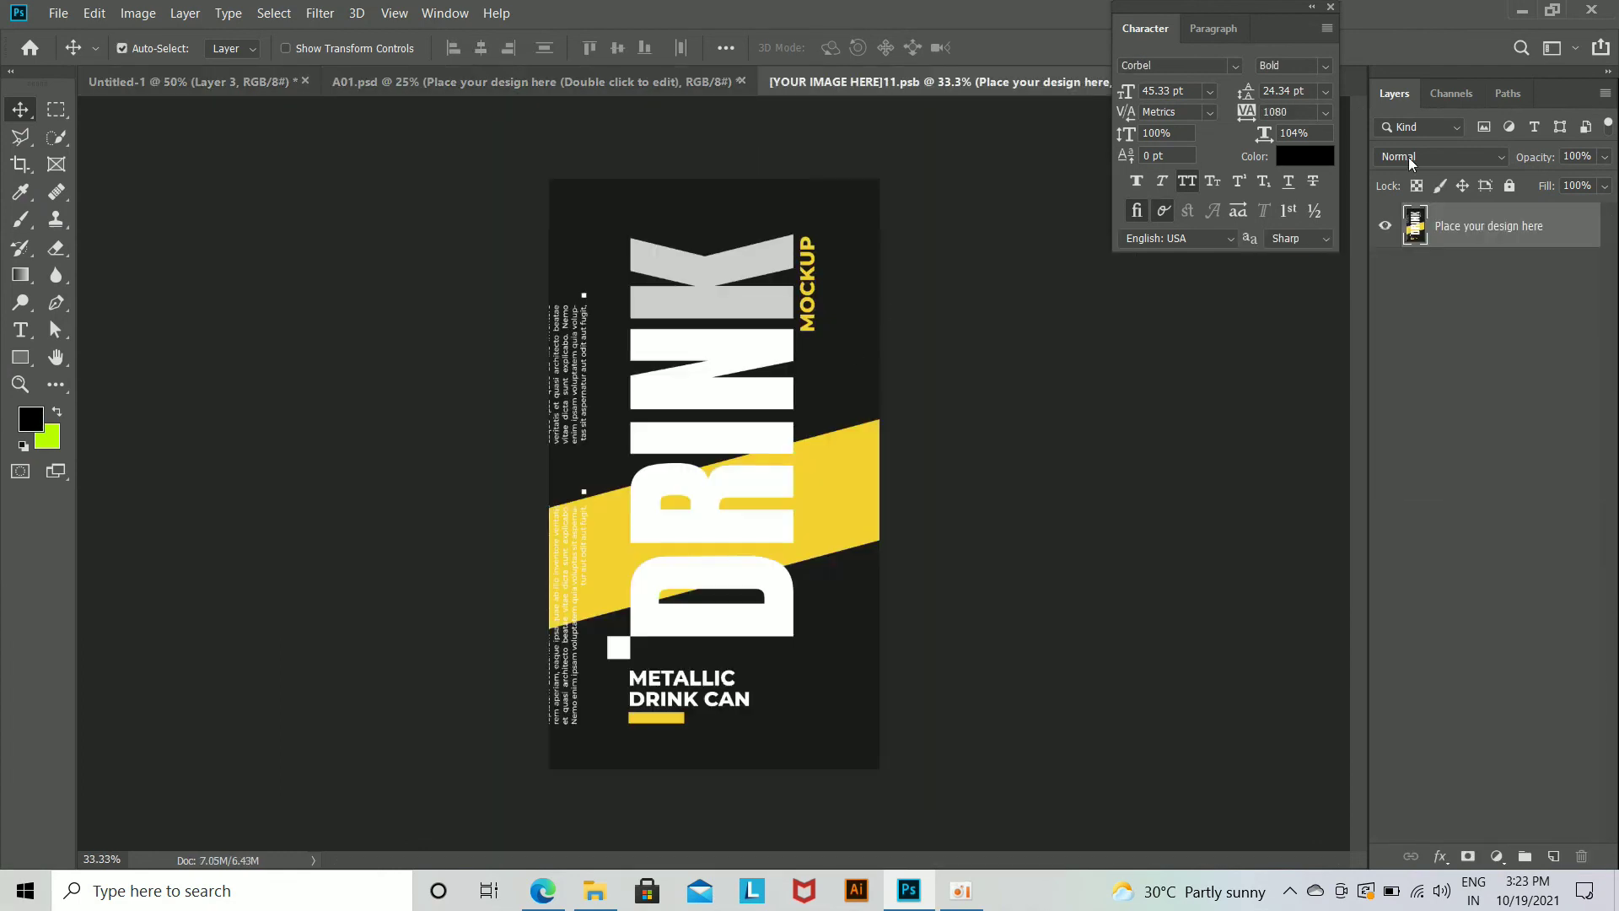
click(1386, 226)
Step: Bring the merged poster layer into the label file, scale it to about 117.8% wide, and fit its height to the canvas
click(190, 81)
drag(716, 443, 707, 559)
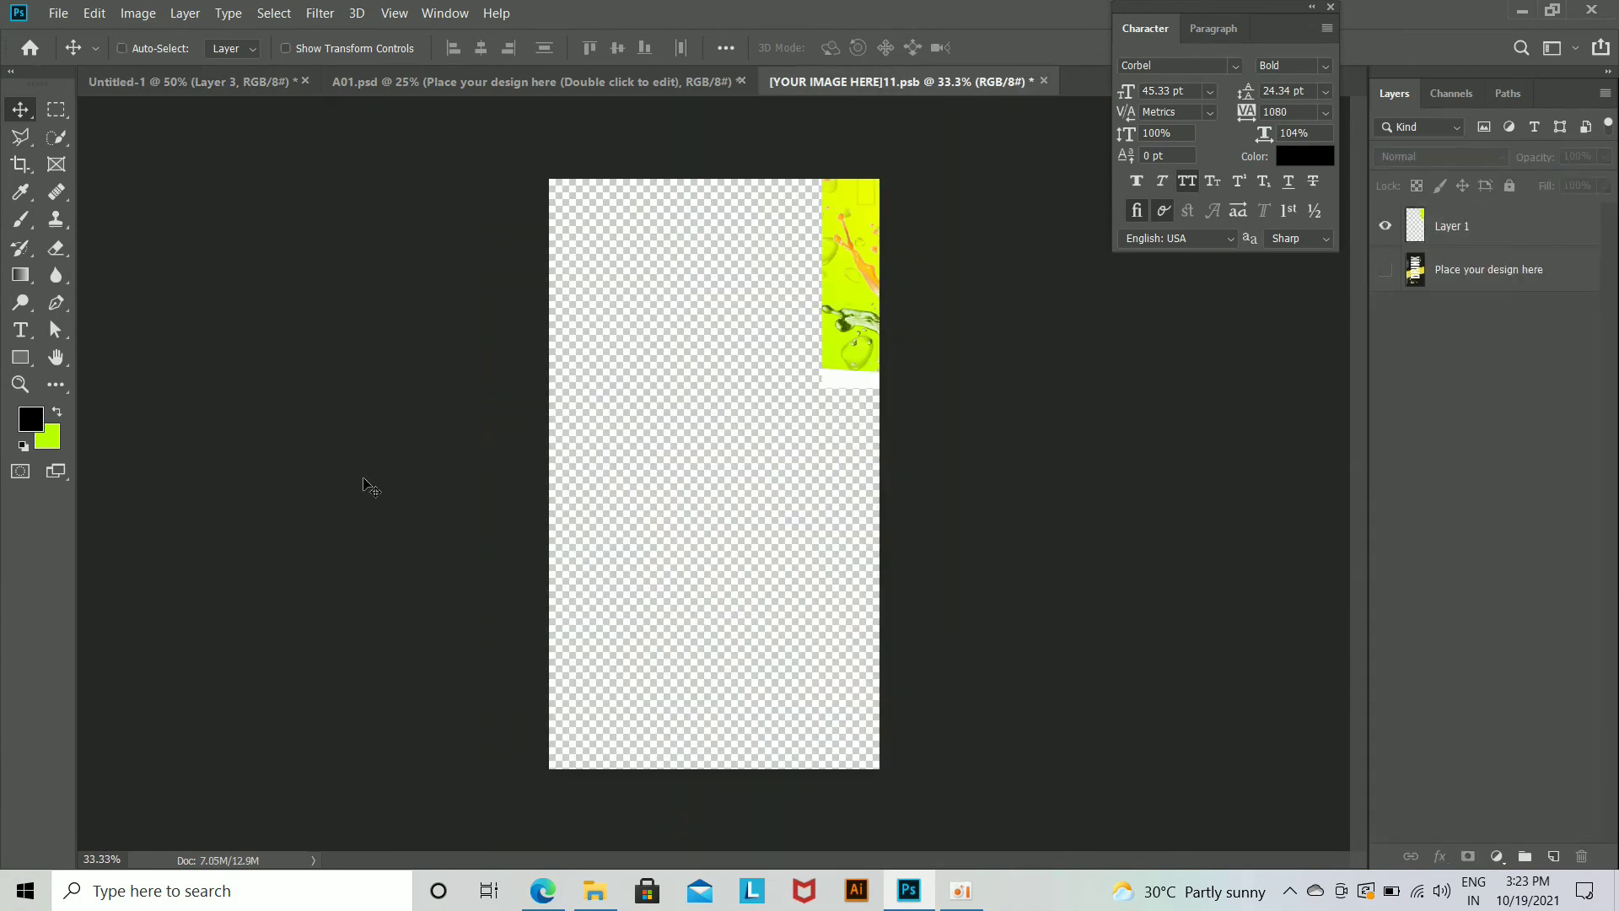
key(ctrl+t)
drag(874, 304, 618, 629)
mouse_move(862, 715)
mouse_down()
mouse_move(889, 758)
mouse_move(850, 729)
mouse_up()
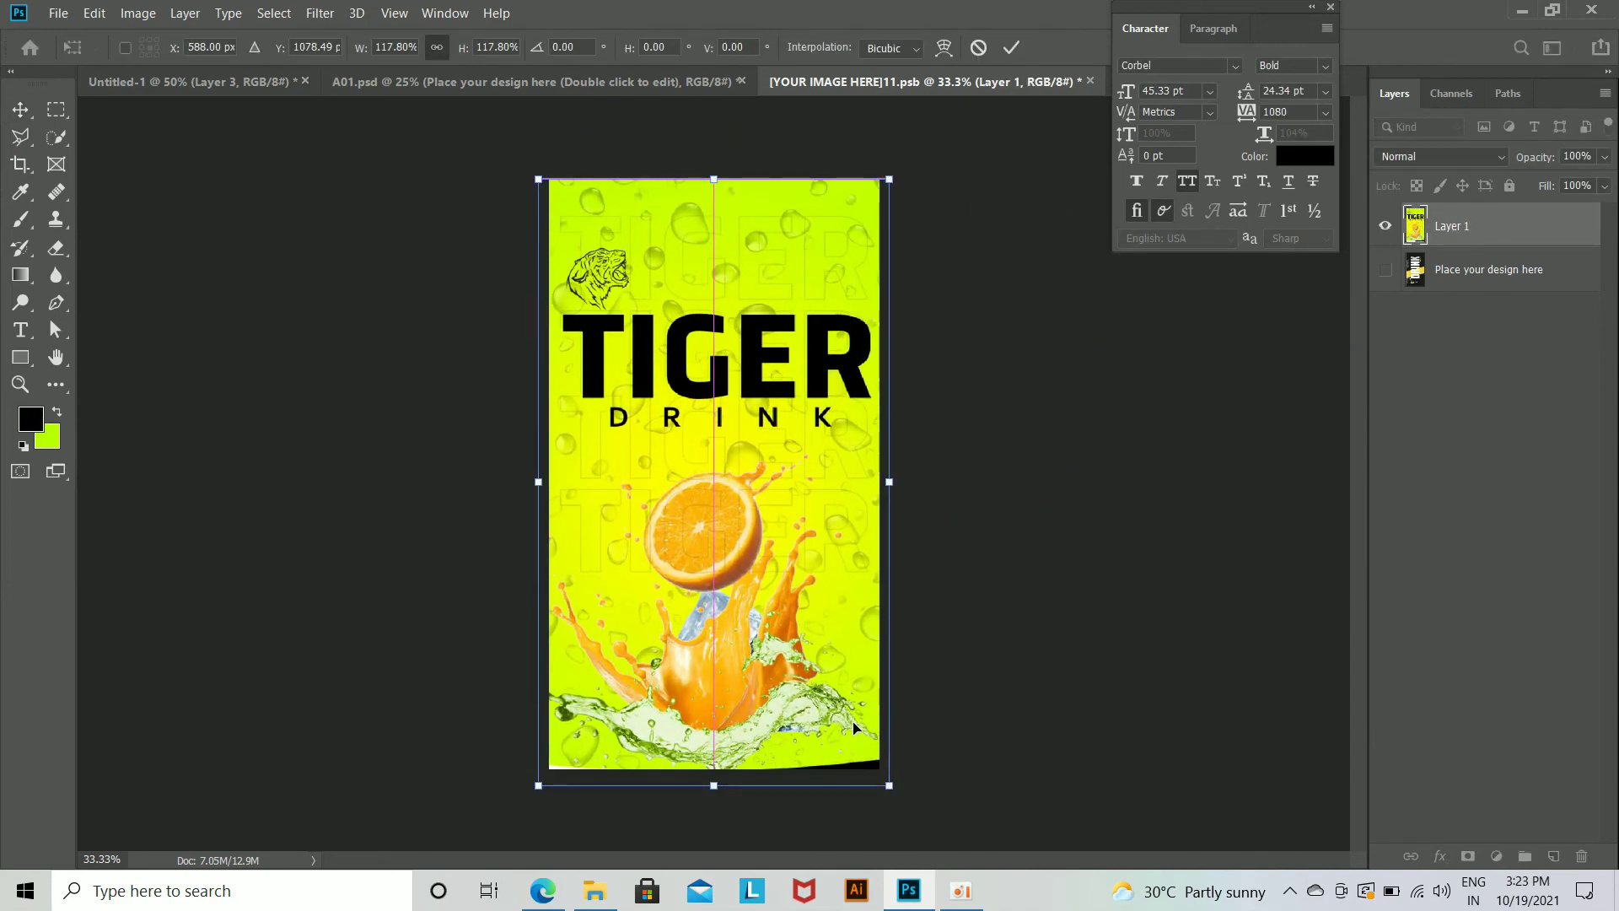
drag(714, 789, 764, 775)
key(Return)
Step: Save the edited label file and return to A01.psd to view the design on the can
click(58, 12)
click(120, 219)
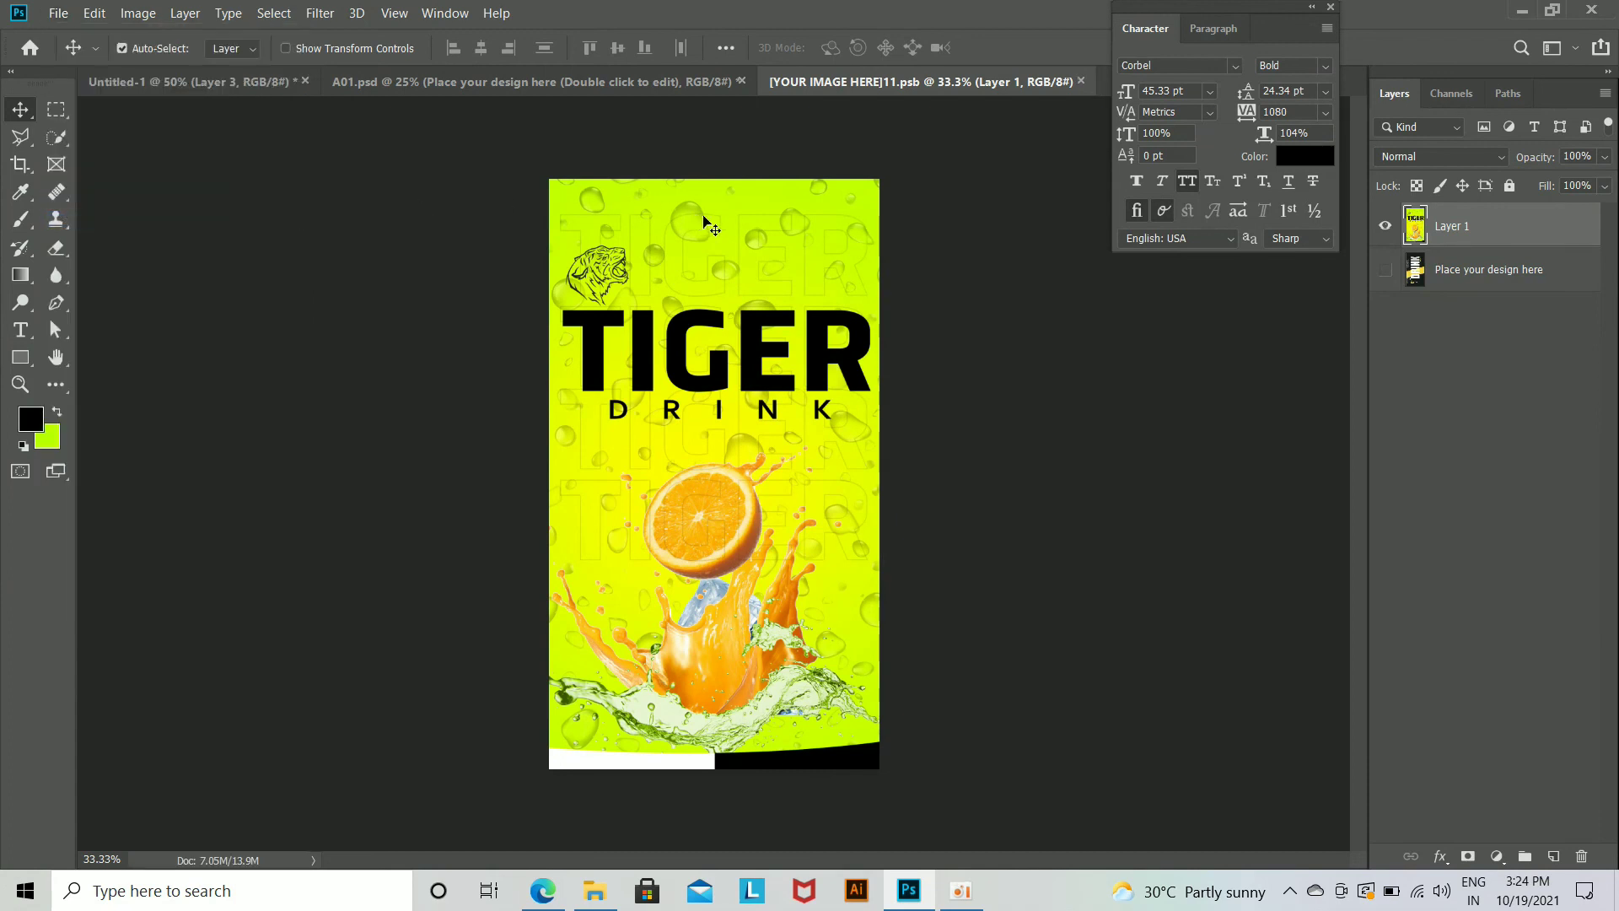
click(507, 82)
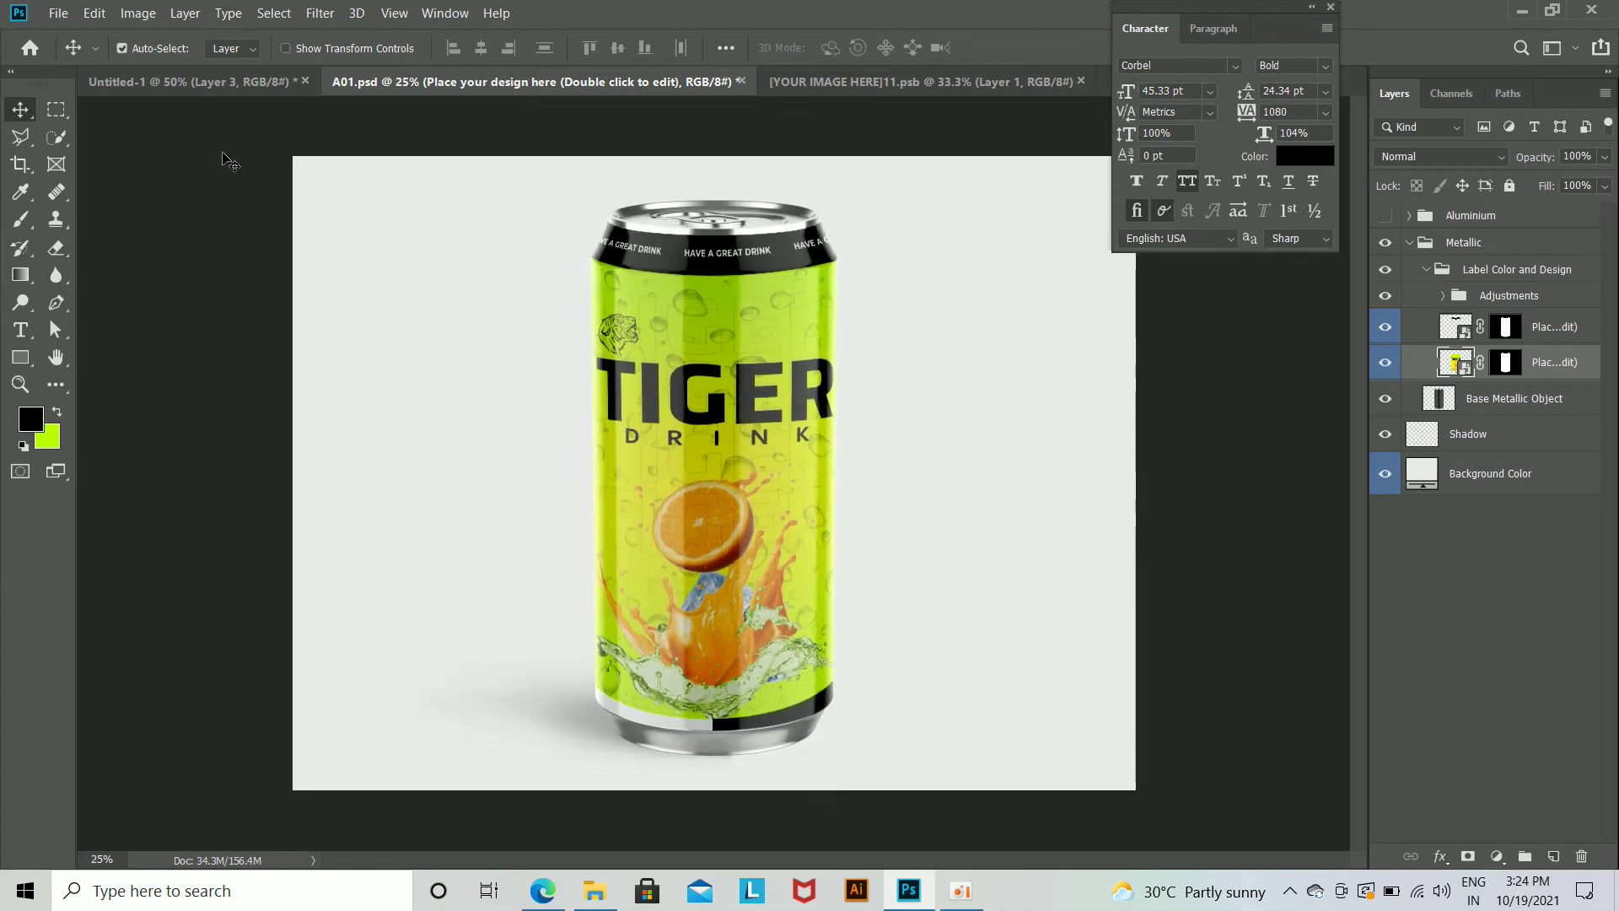
click(238, 72)
click(480, 82)
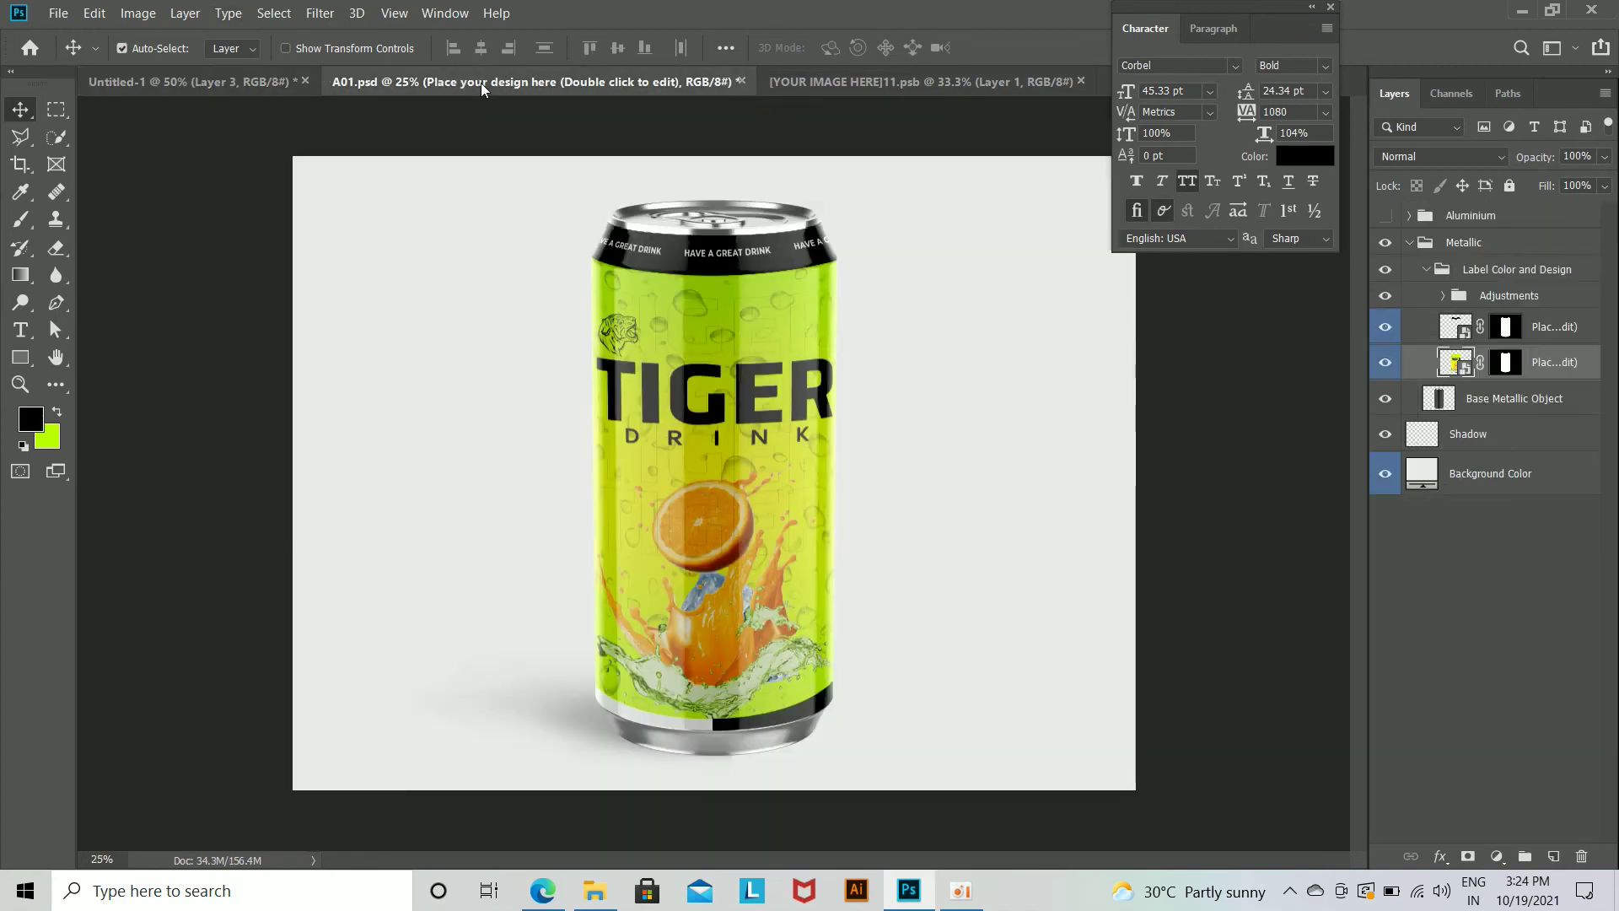